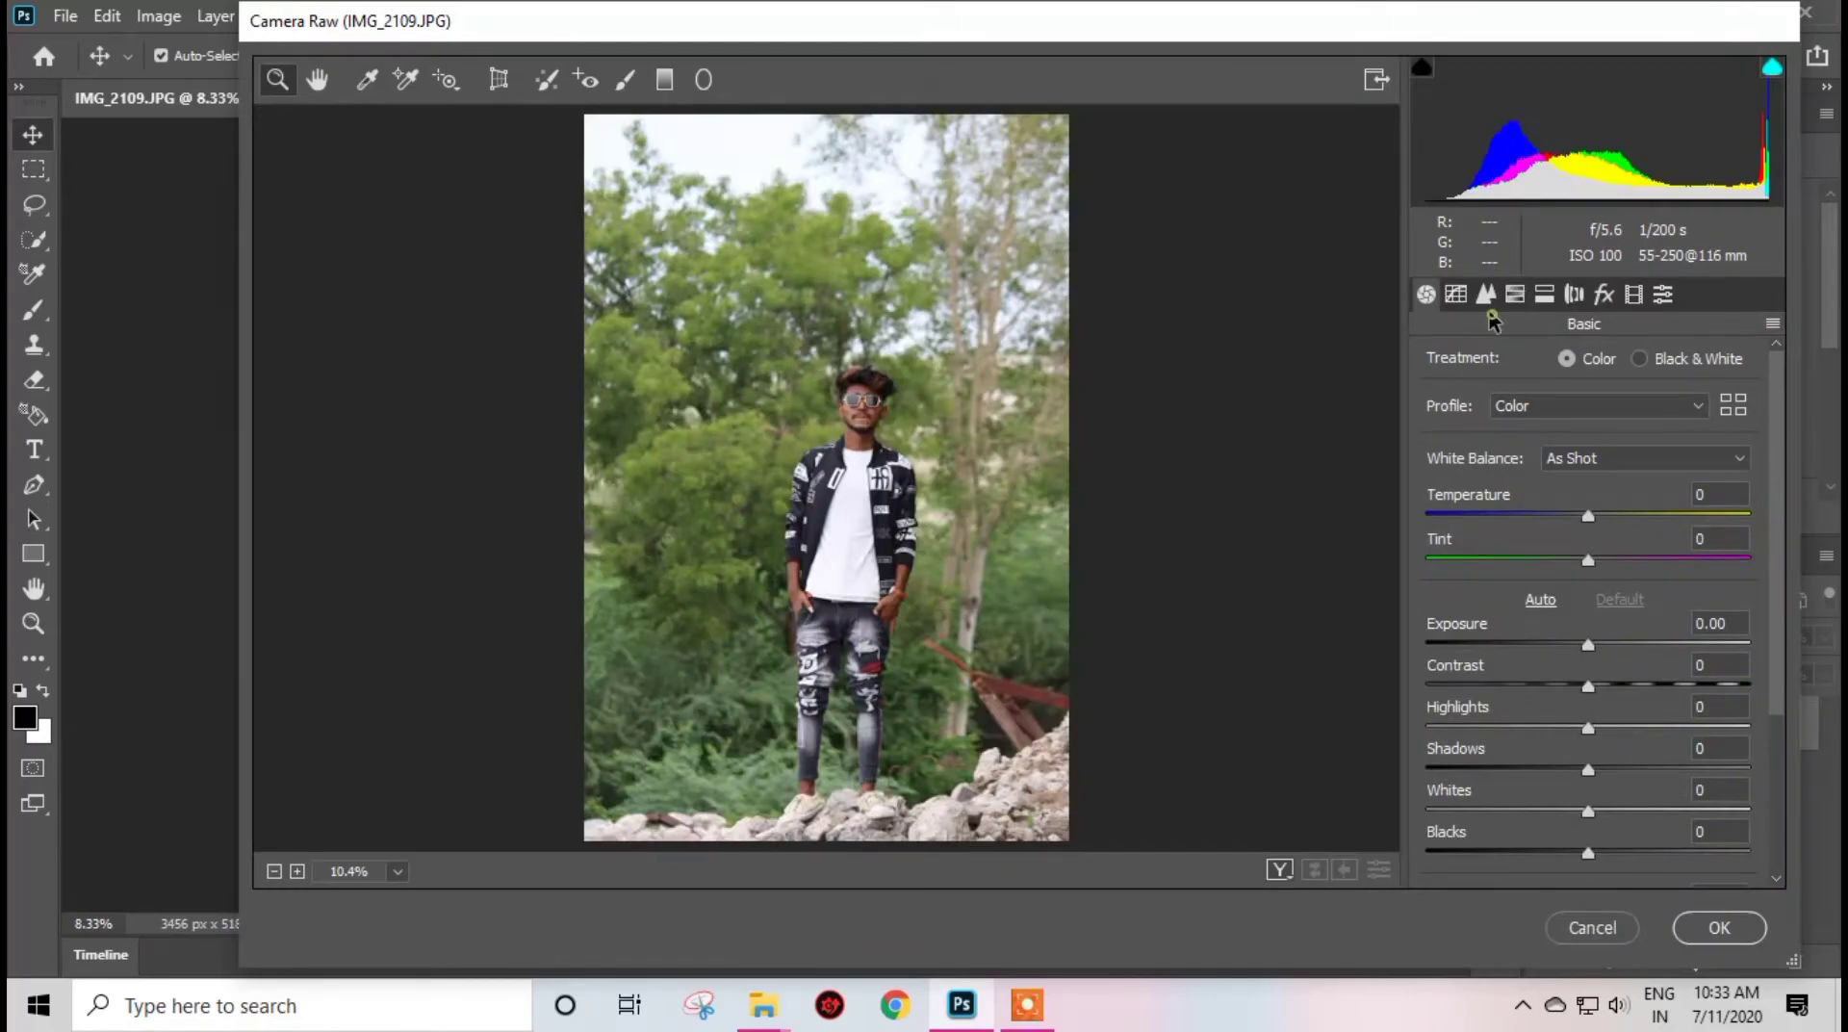
# Step: Set the photo's Contrast to +44 and Highlights to -22 in the Basic adjustments
pyautogui.click(1487, 302)
pyautogui.click(1426, 300)
pyautogui.moveTo(1586, 691); pyautogui.dragTo(1660, 687)
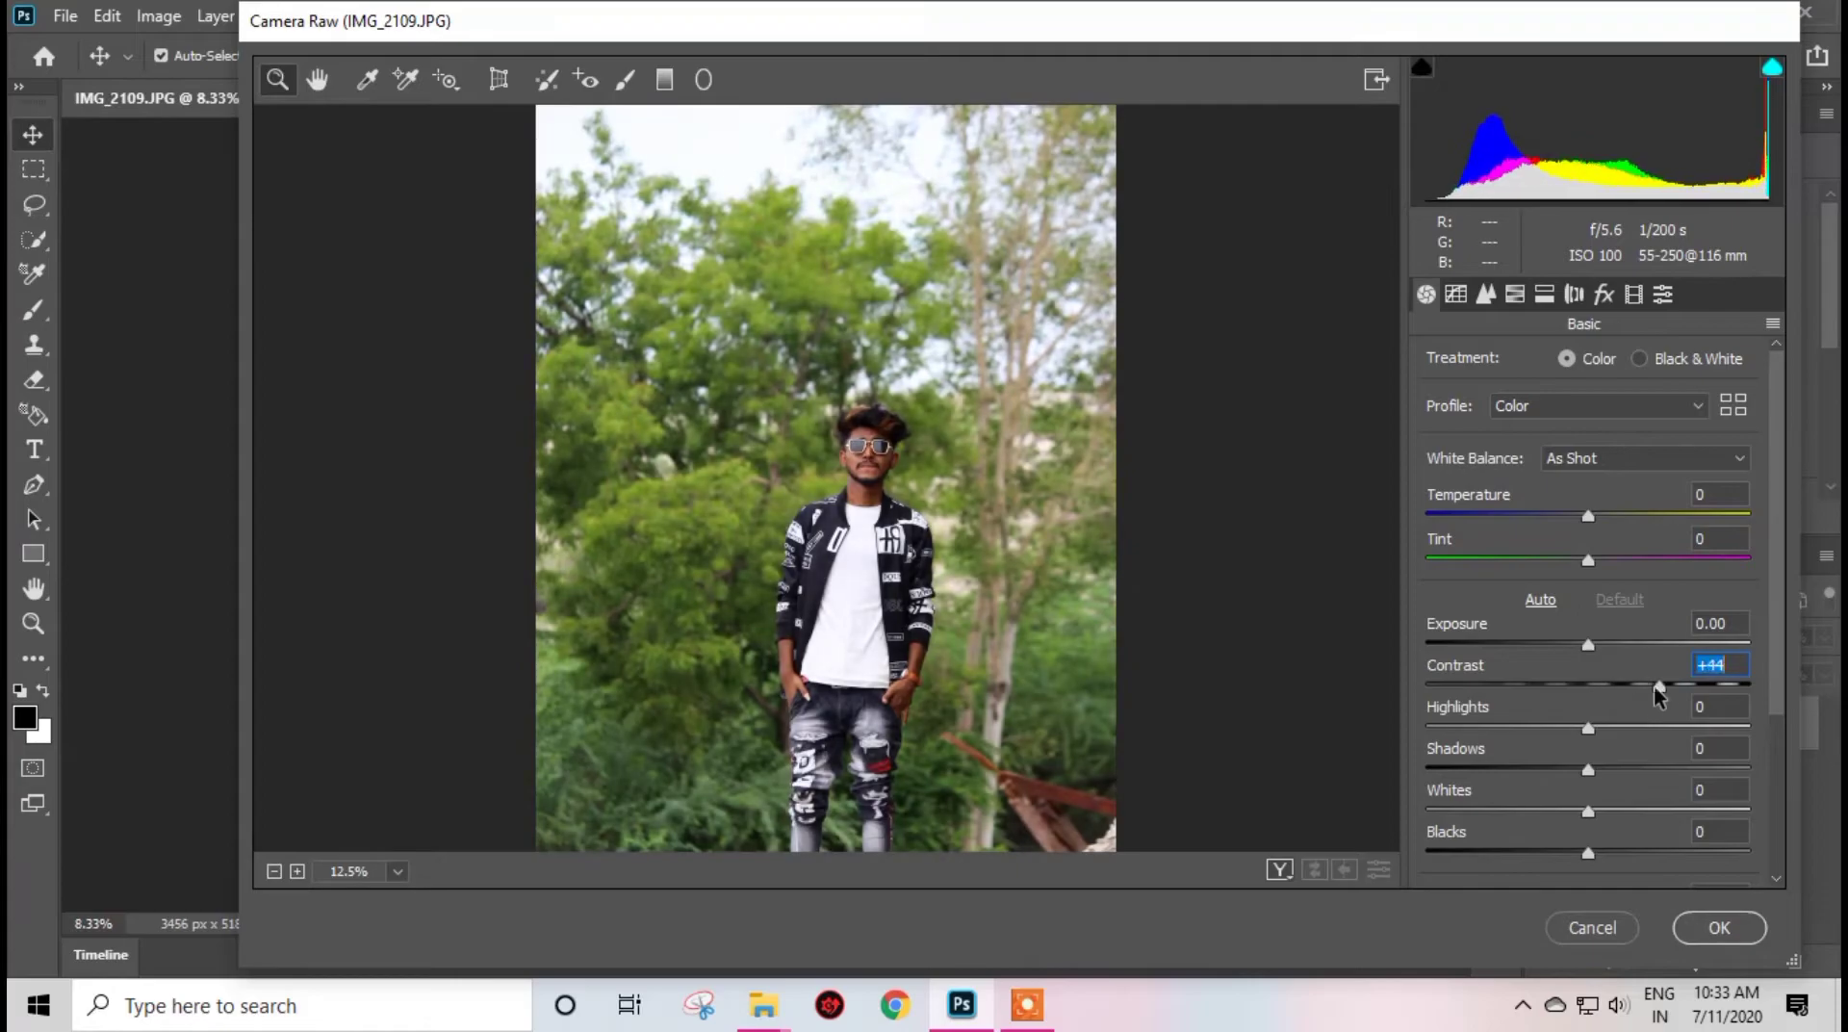
pyautogui.click(1552, 729)
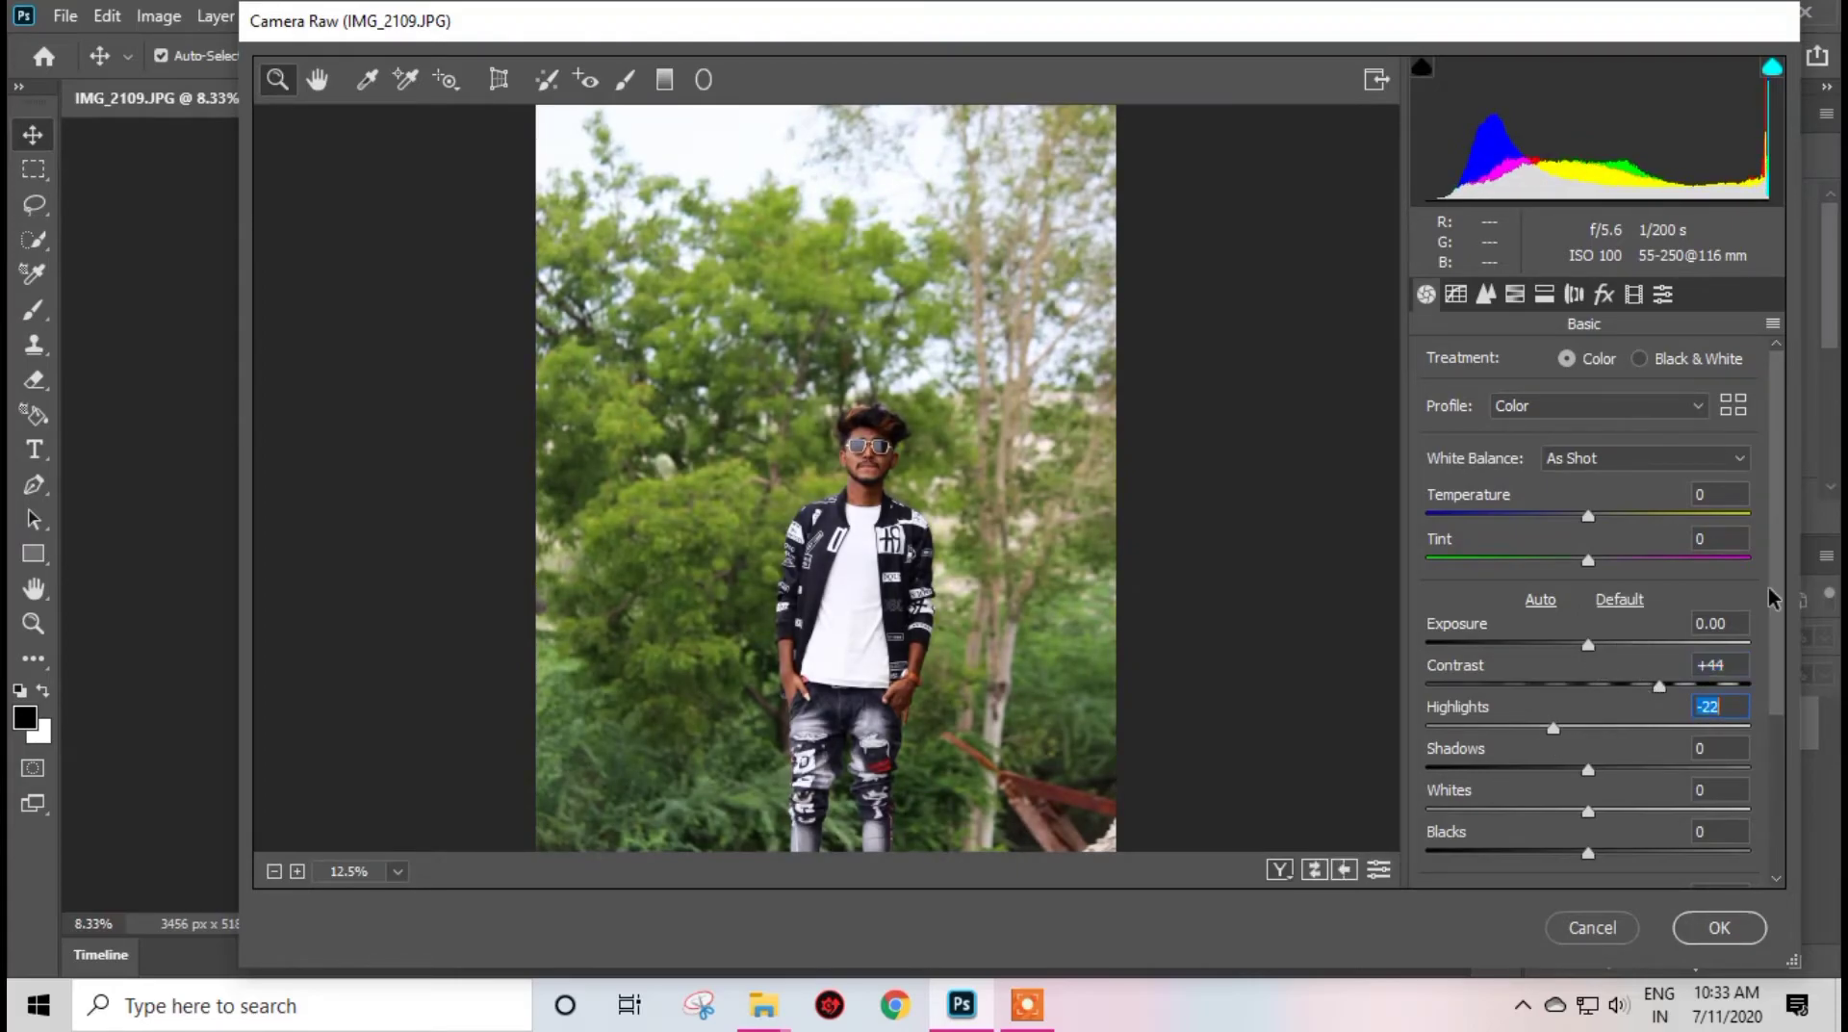
# Step: Set Shadows to +29, Whites to -18 and Blacks to -9 in the Basic adjustments
pyautogui.scroll(-3, 1769, 587)
pyautogui.moveTo(1588, 621); pyautogui.dragTo(1636, 623)
pyautogui.click(1559, 662)
pyautogui.click(1629, 705)
pyautogui.click(1573, 704)
# Step: Set Clarity to +43, Vibrance to +15 and Saturation to +3
pyautogui.click(1658, 809)
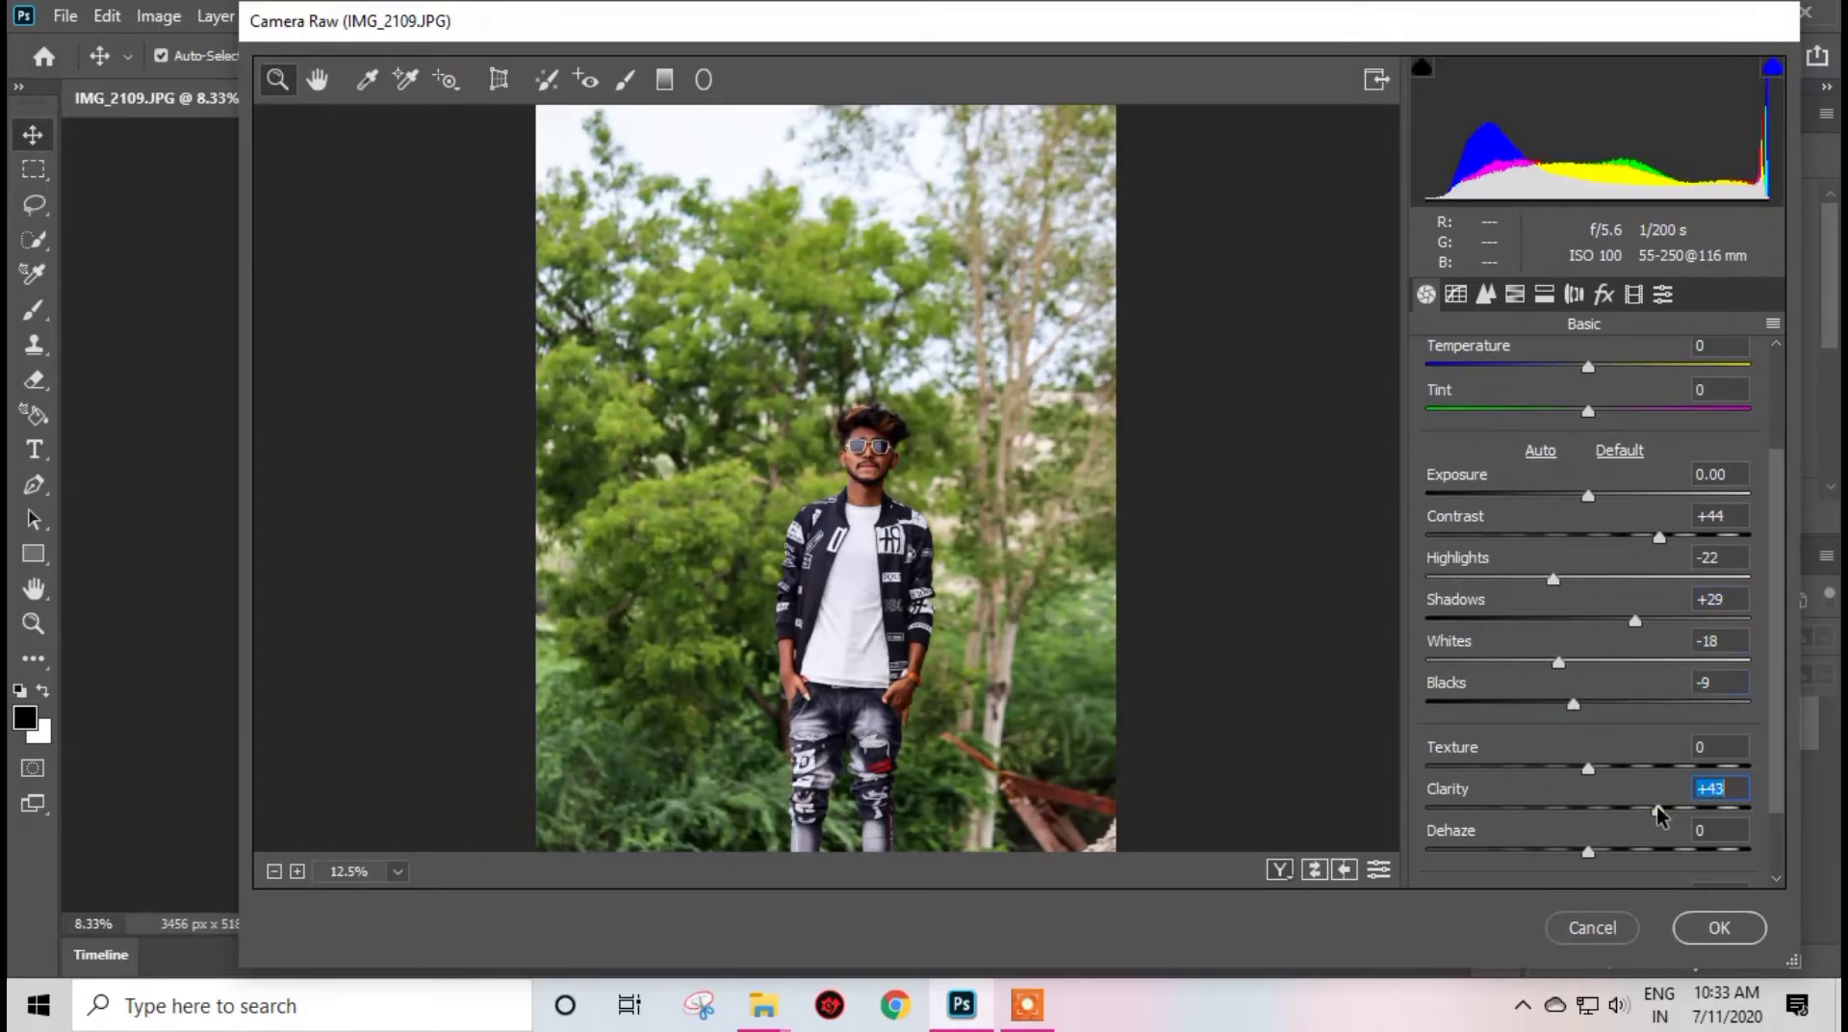
pyautogui.moveTo(1779, 643); pyautogui.dragTo(1769, 775)
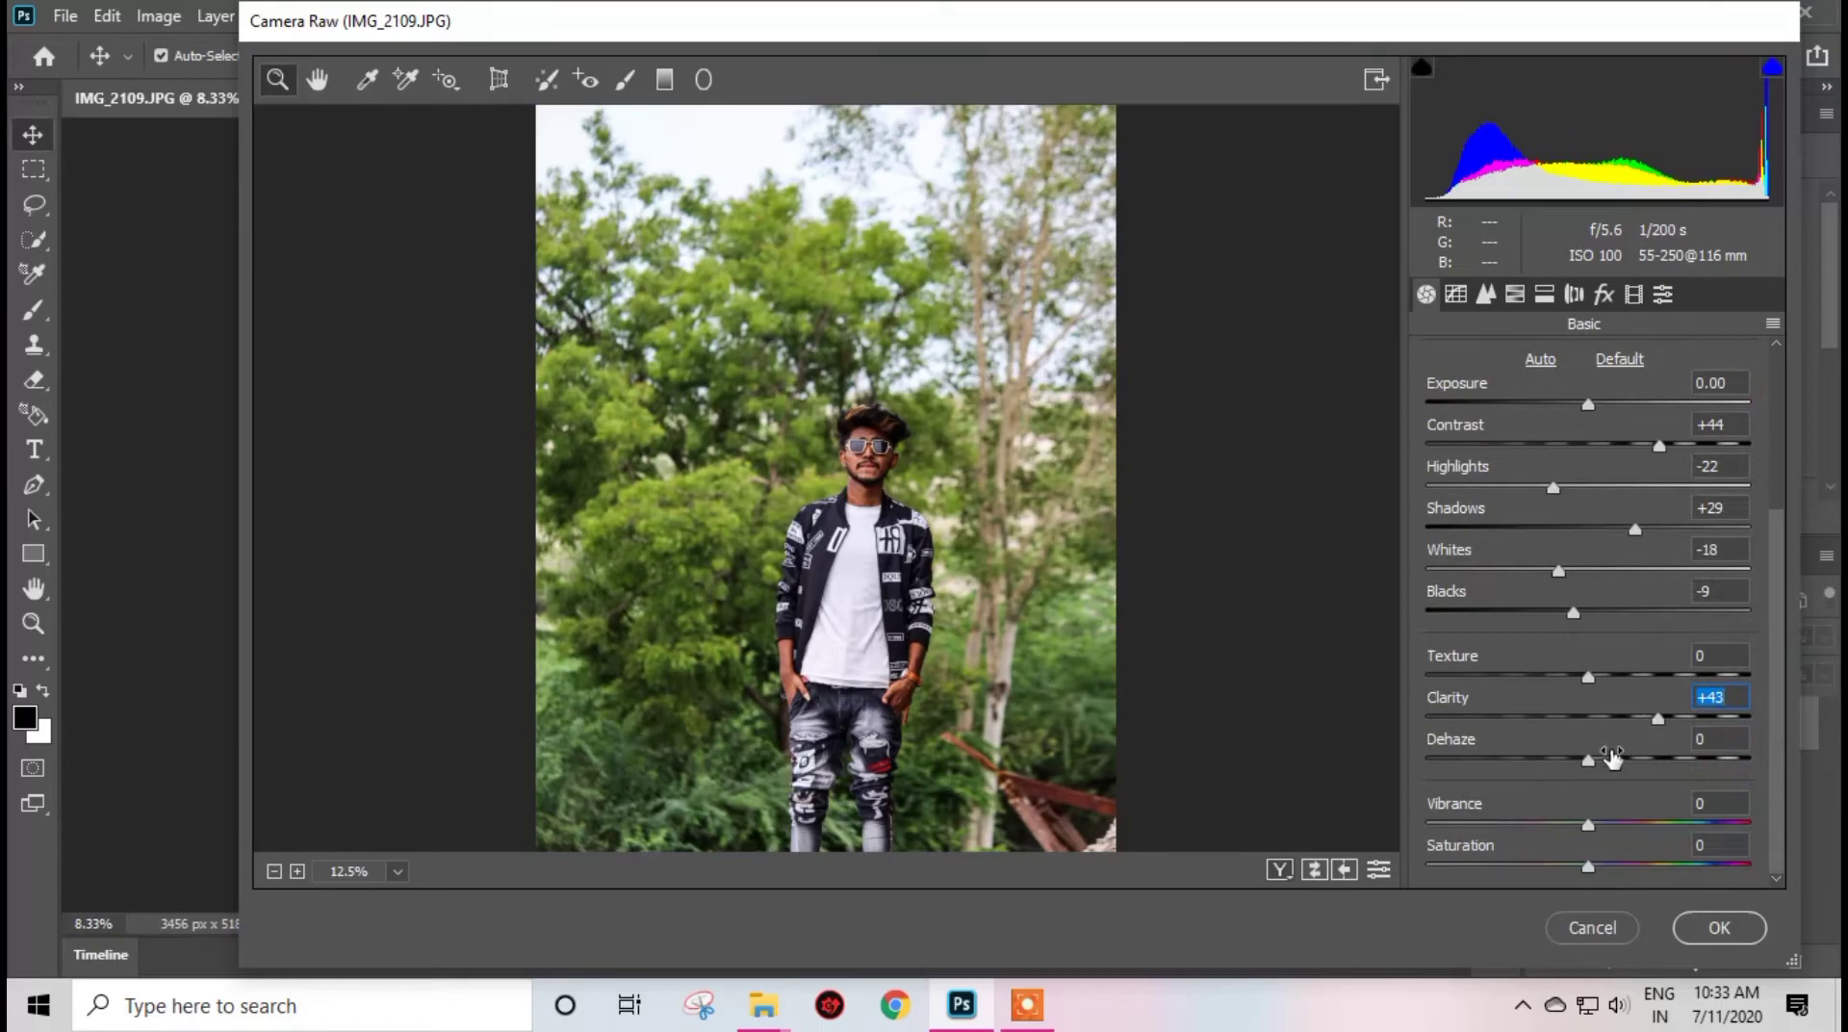
pyautogui.click(1612, 824)
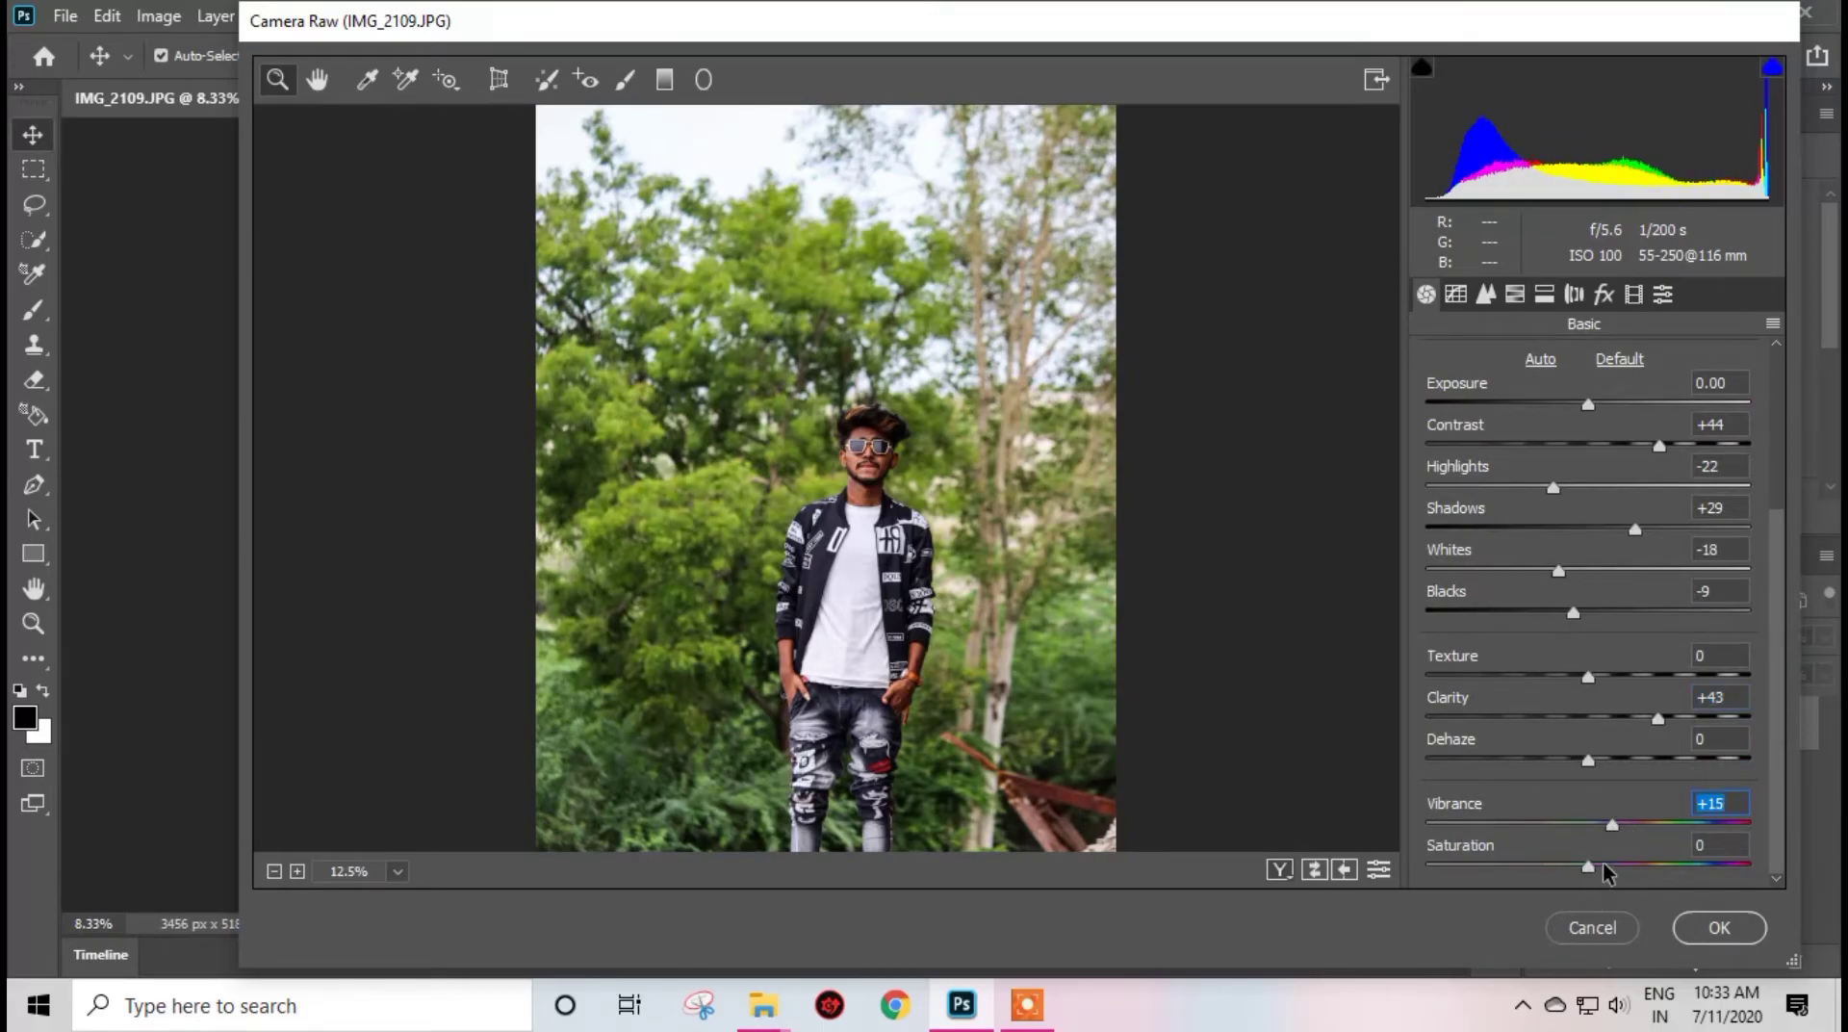
pyautogui.moveTo(1586, 868); pyautogui.dragTo(1593, 868)
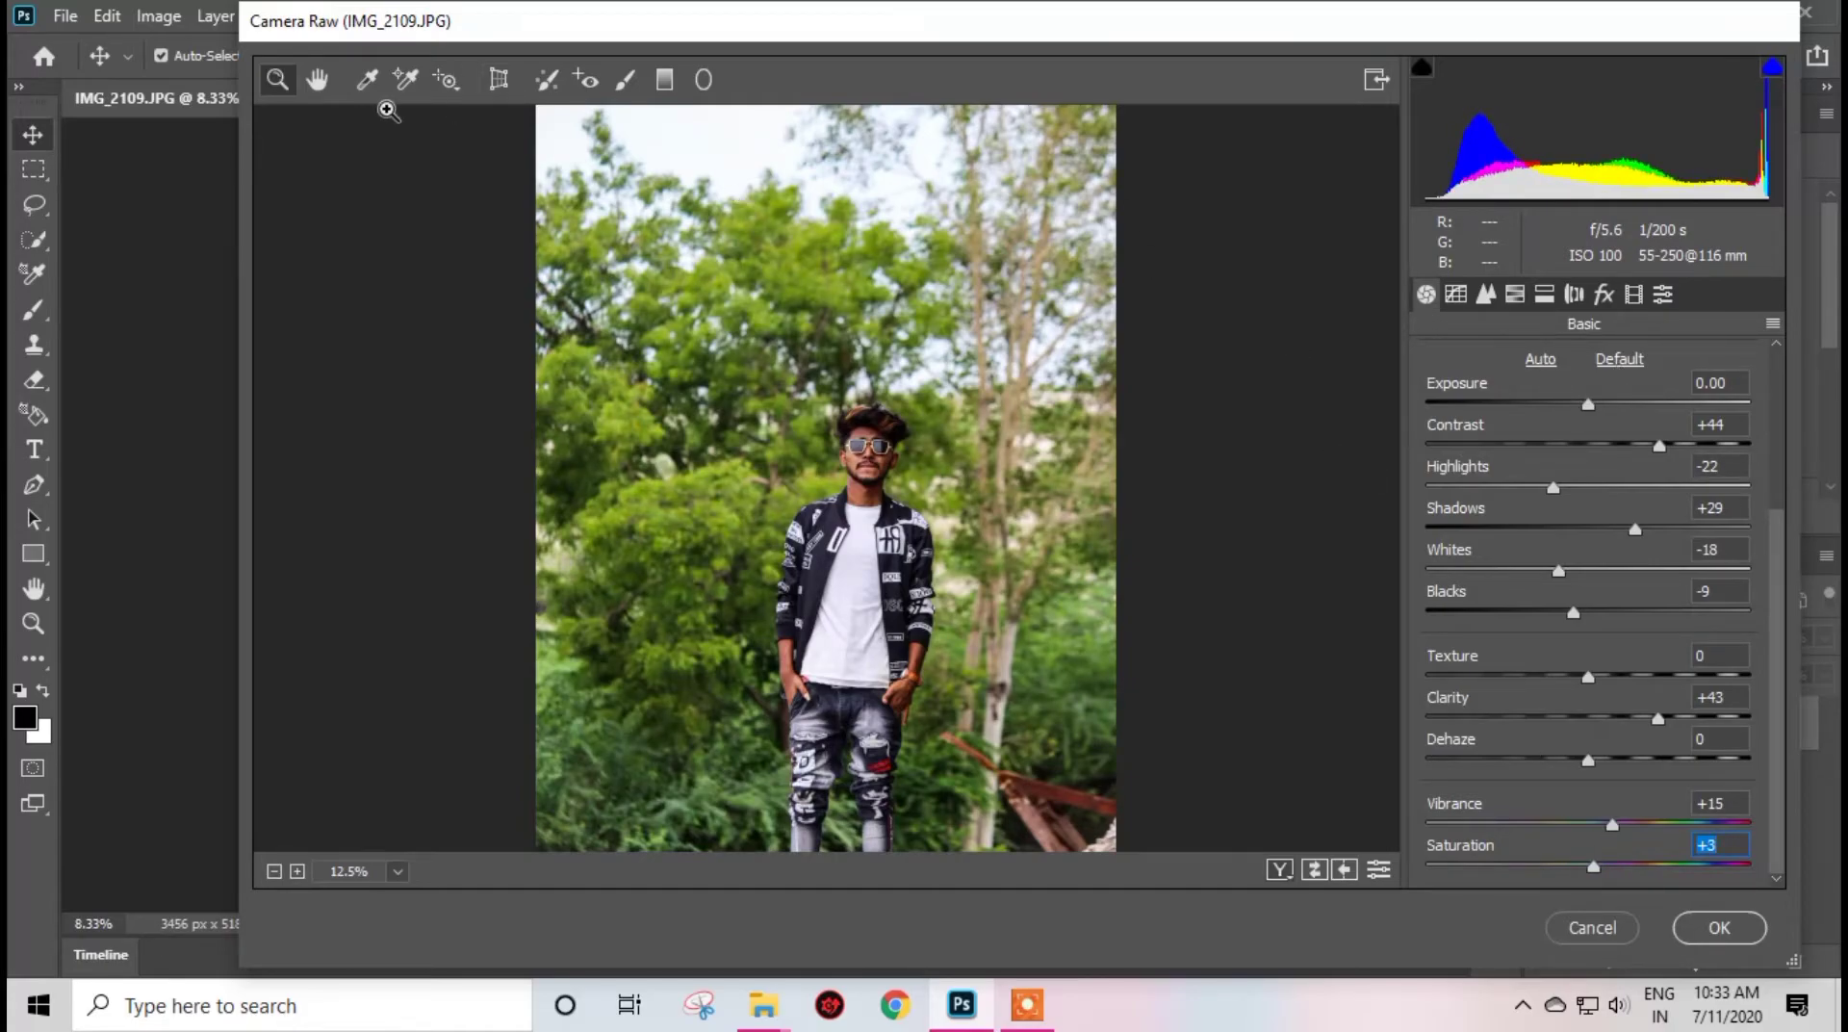
# Step: Set the noise reduction Luminance to 9, checking the man's face up close, and apply the Camera Raw filter
pyautogui.click(1514, 293)
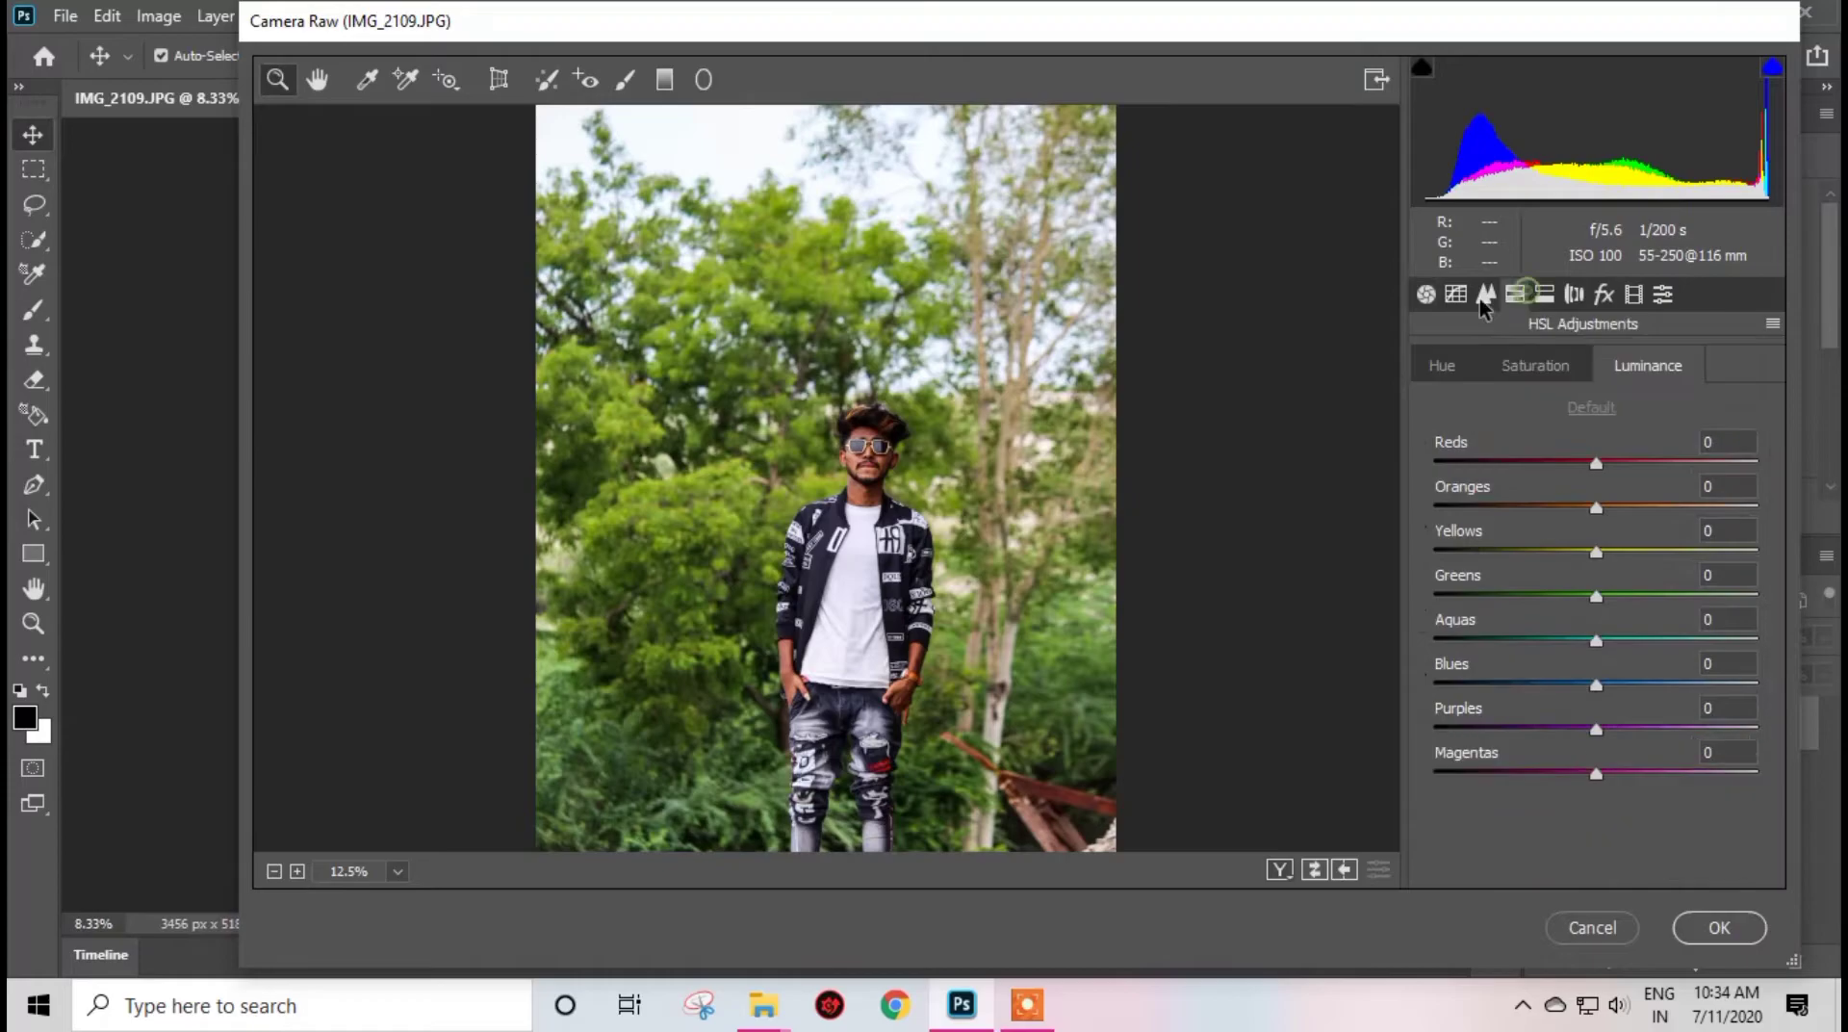
pyautogui.click(1485, 294)
pyautogui.moveTo(1458, 621); pyautogui.dragTo(1491, 631)
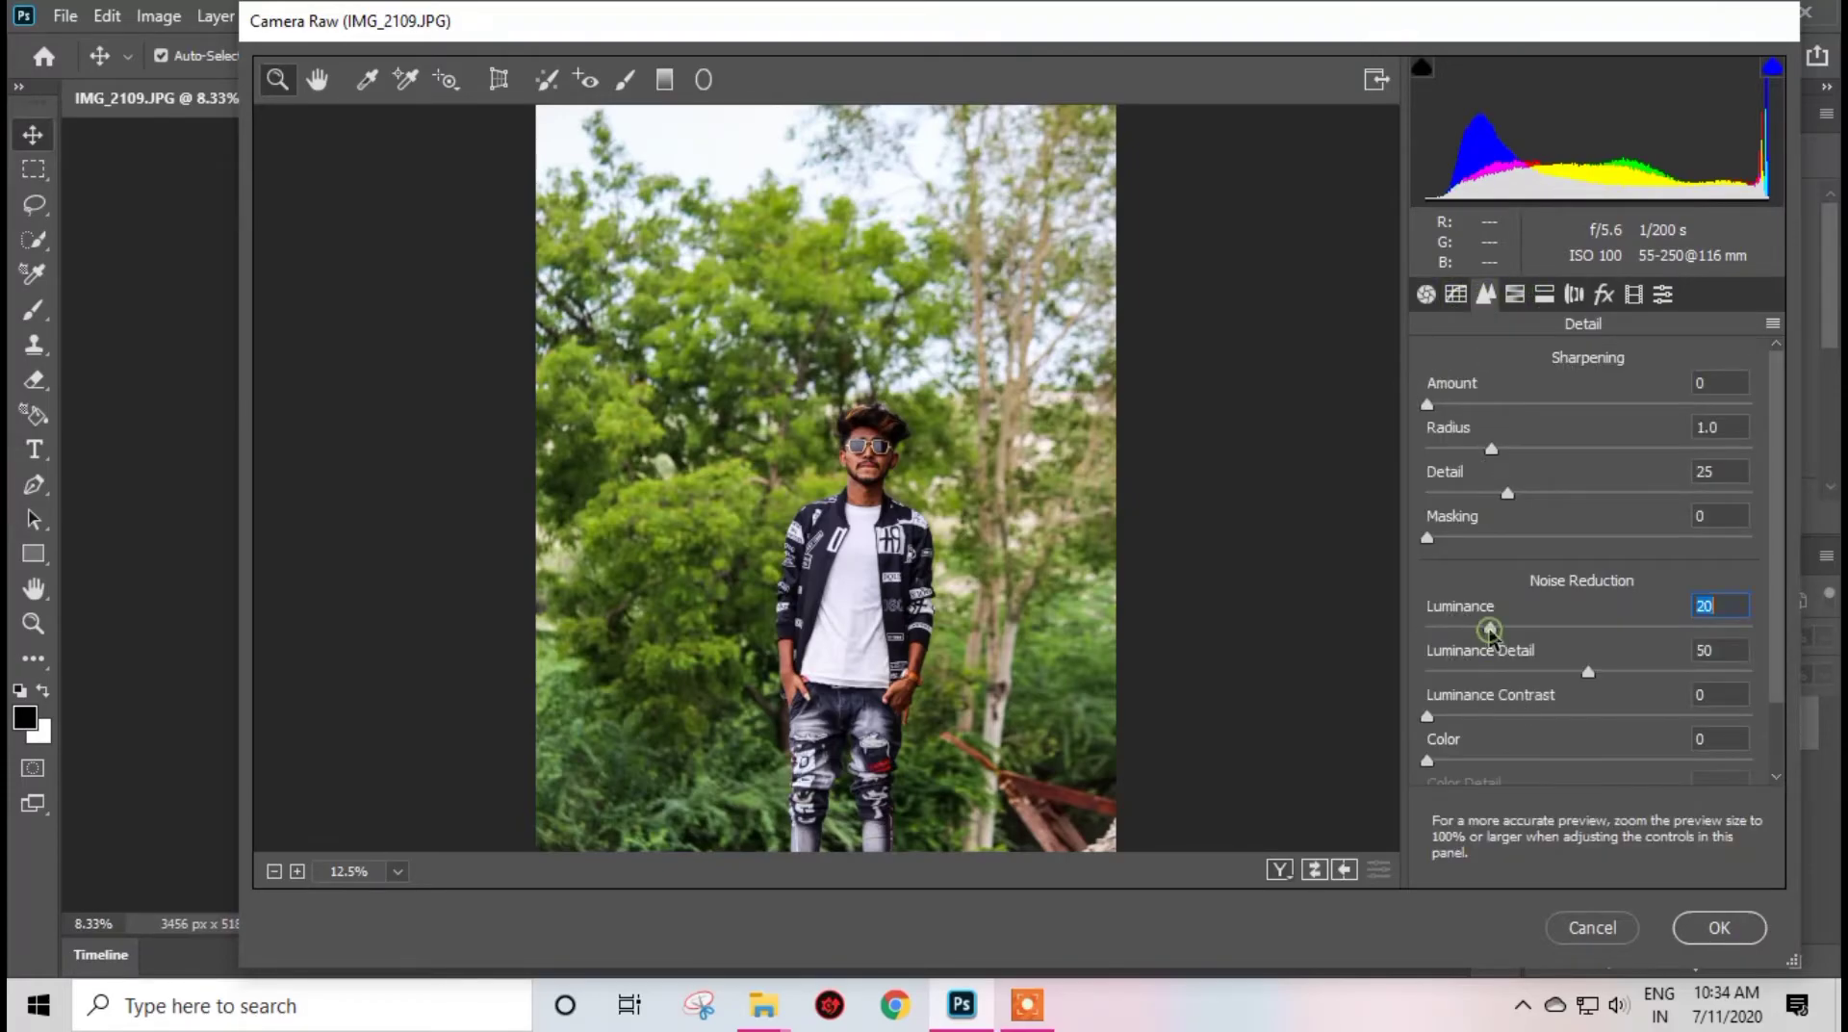
pyautogui.click(861, 475)
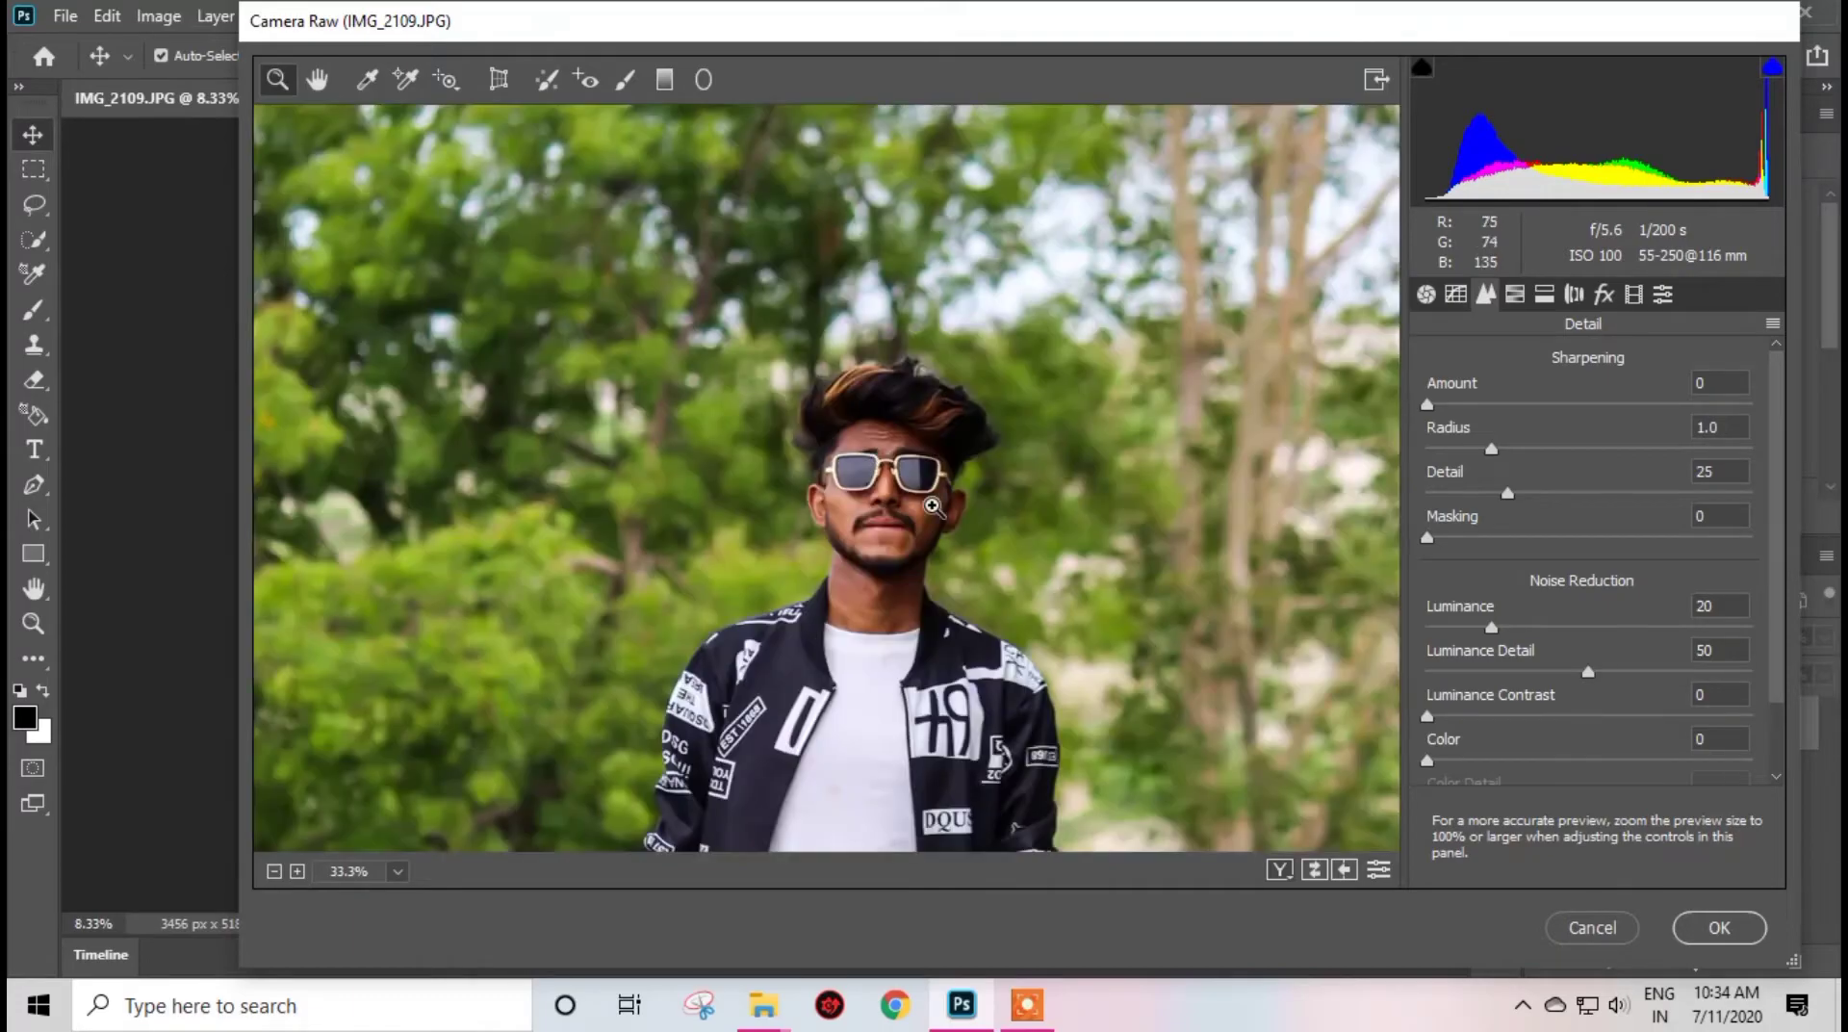
pyautogui.moveTo(900, 330); pyautogui.dragTo(924, 377)
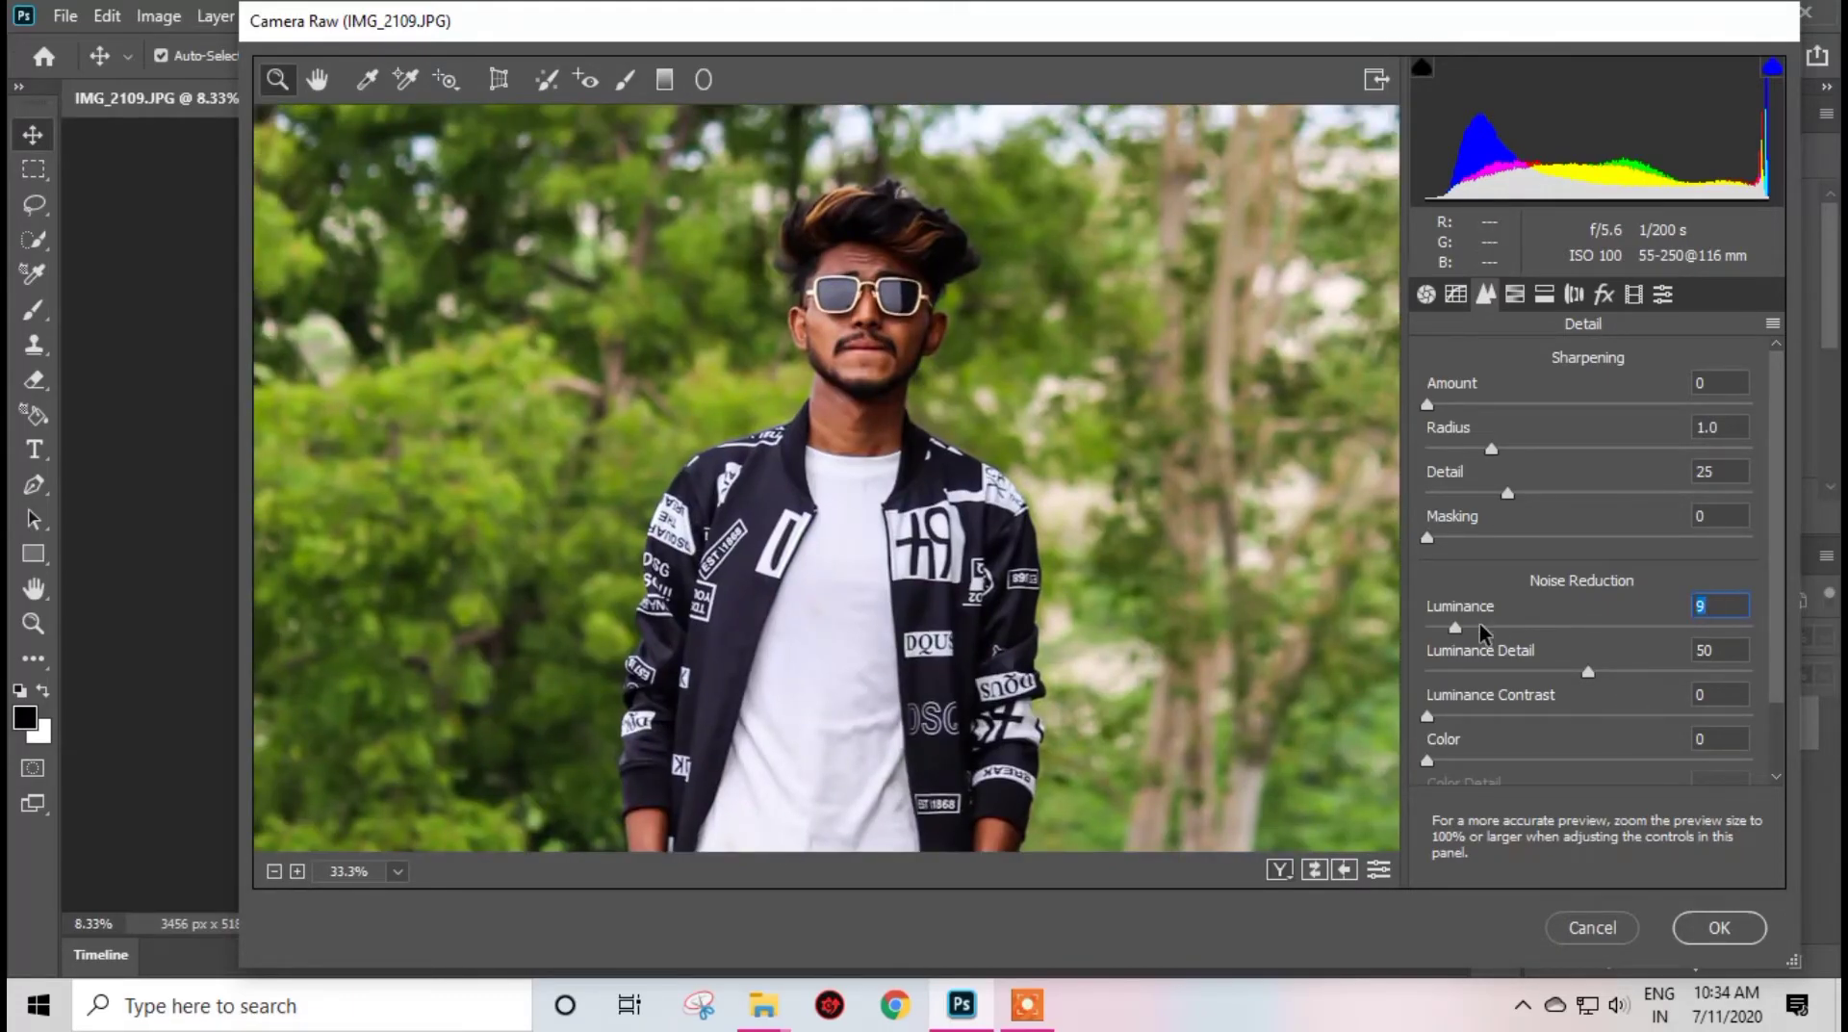
pyautogui.click(1715, 926)
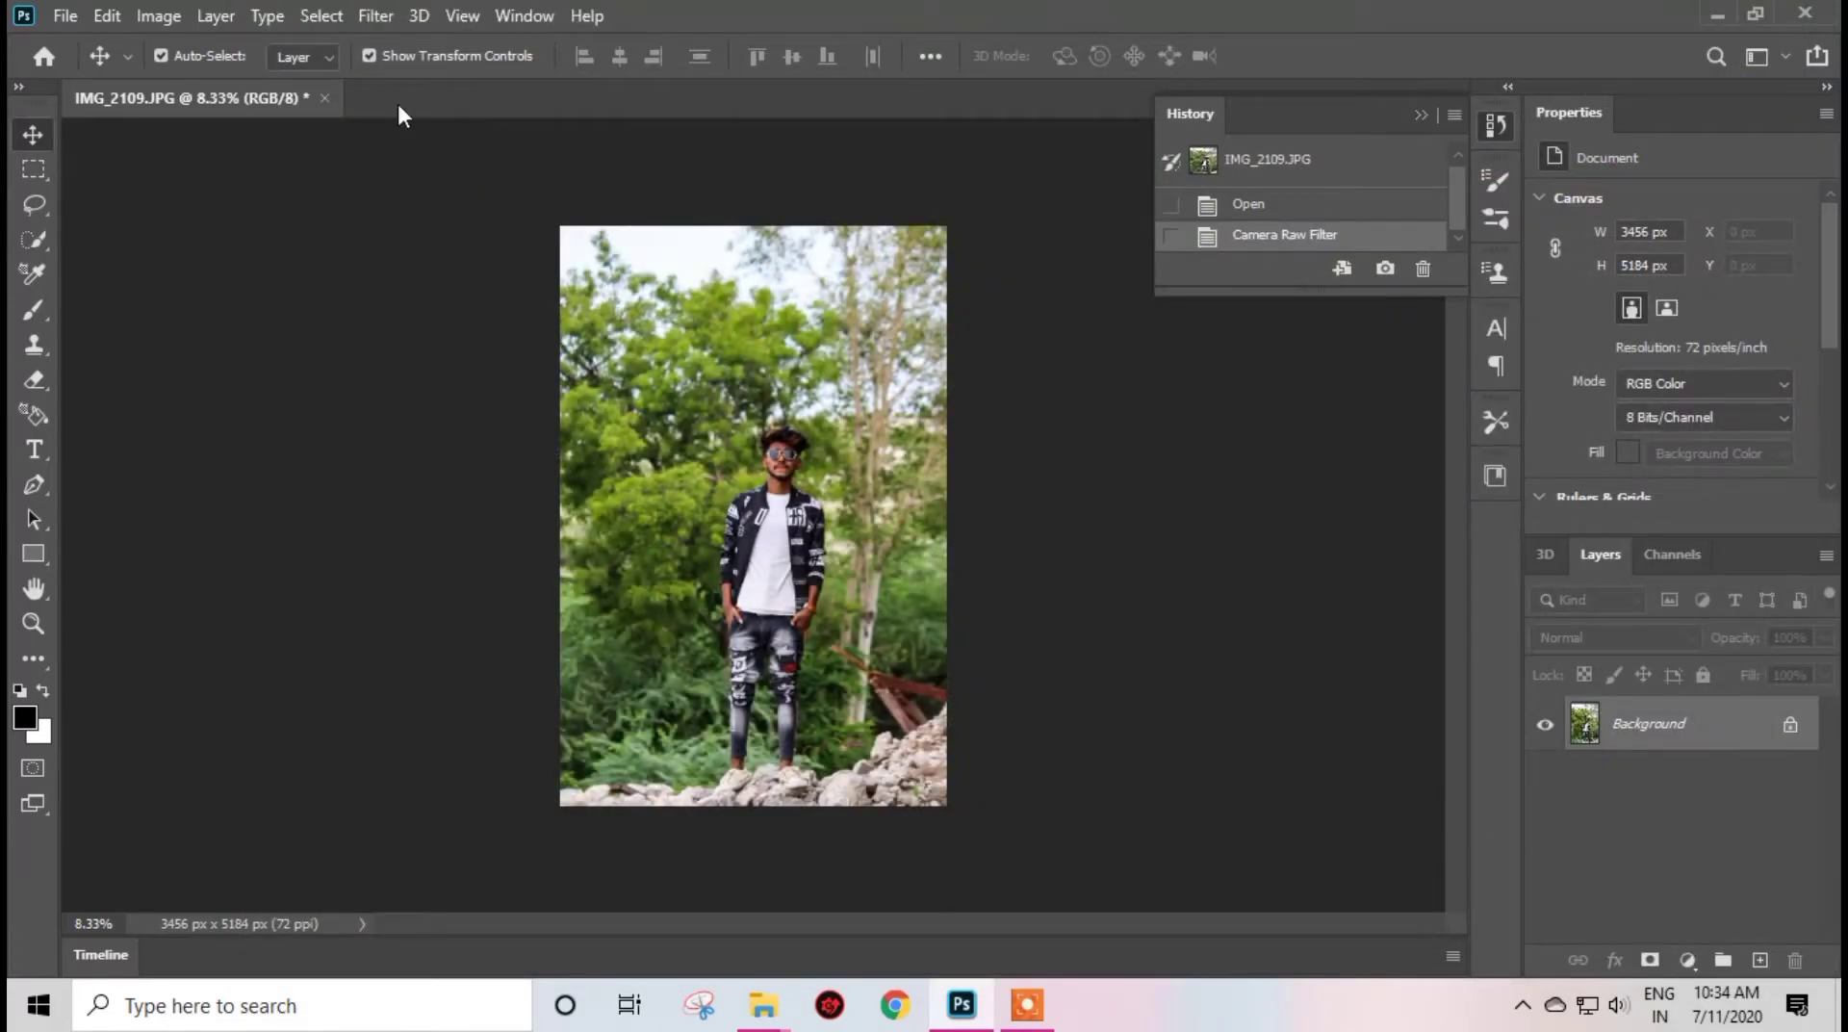
# Step: Start the Nik Collection's Color Efex Pro 4 on the photo and choose the Dark Contrasts filter
pyautogui.click(376, 15)
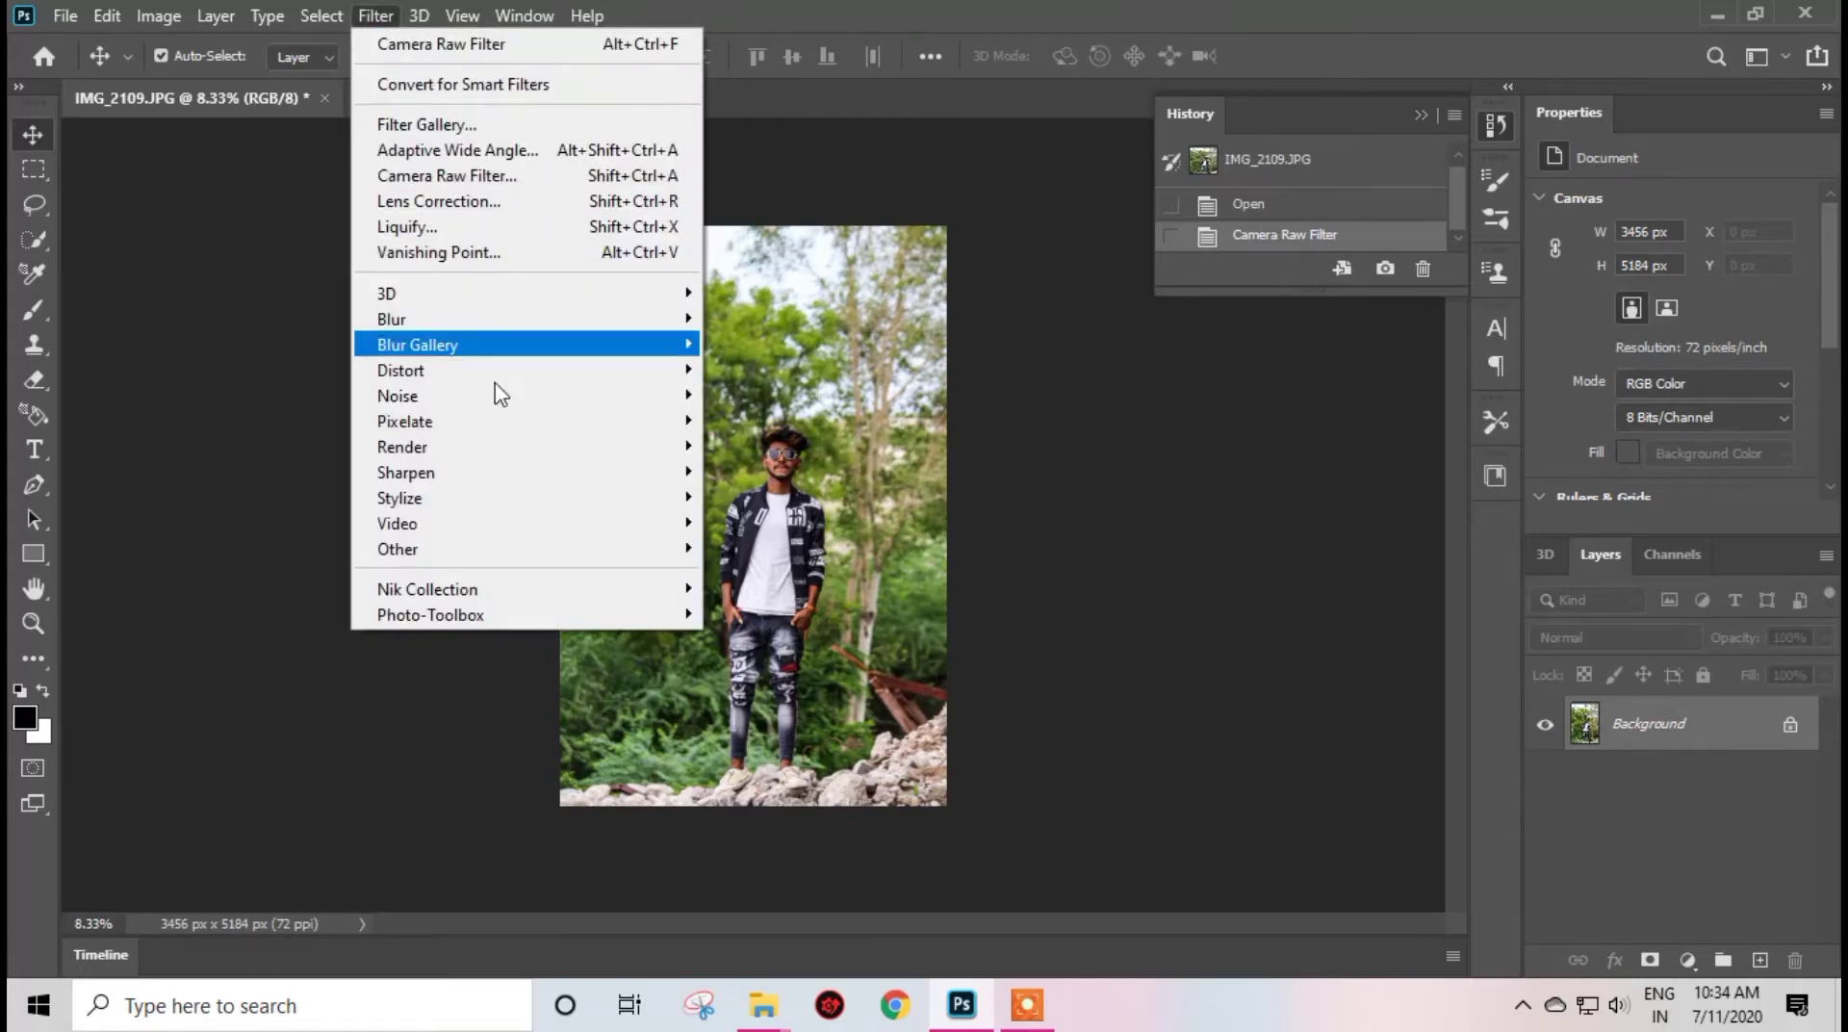
pyautogui.moveTo(590, 586)
pyautogui.click(753, 608)
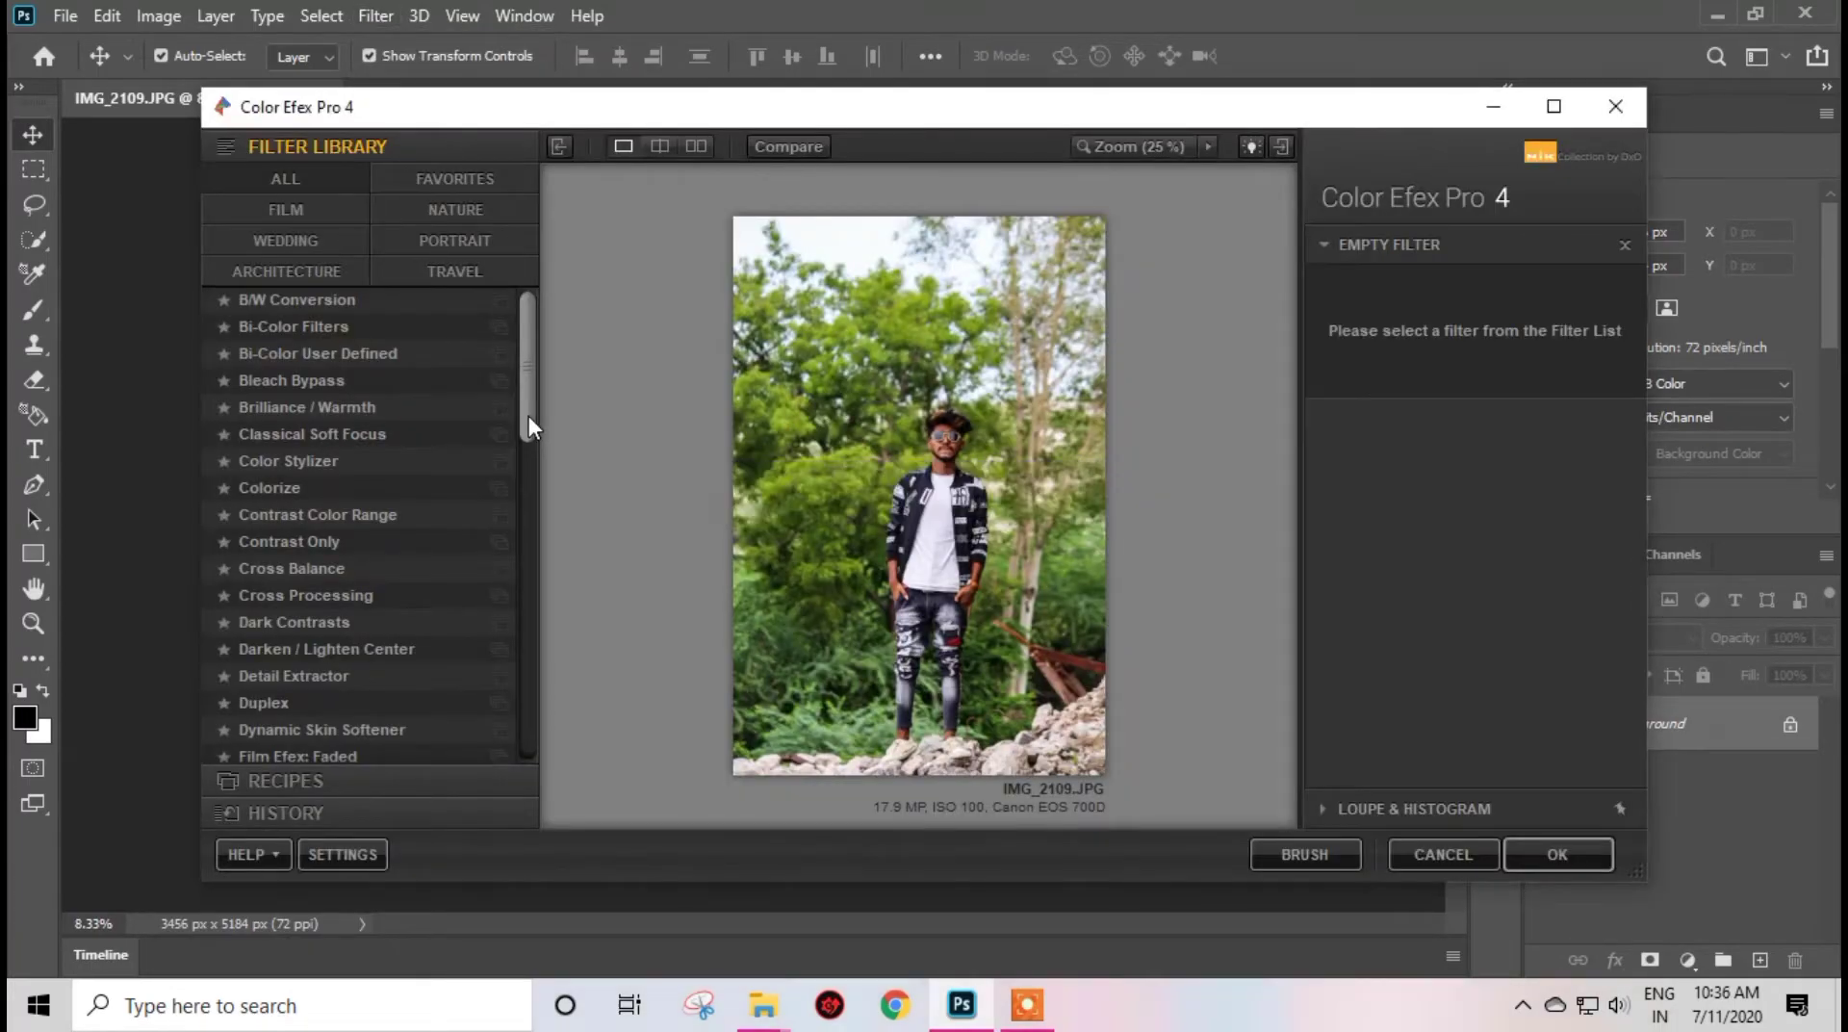
pyautogui.click(295, 622)
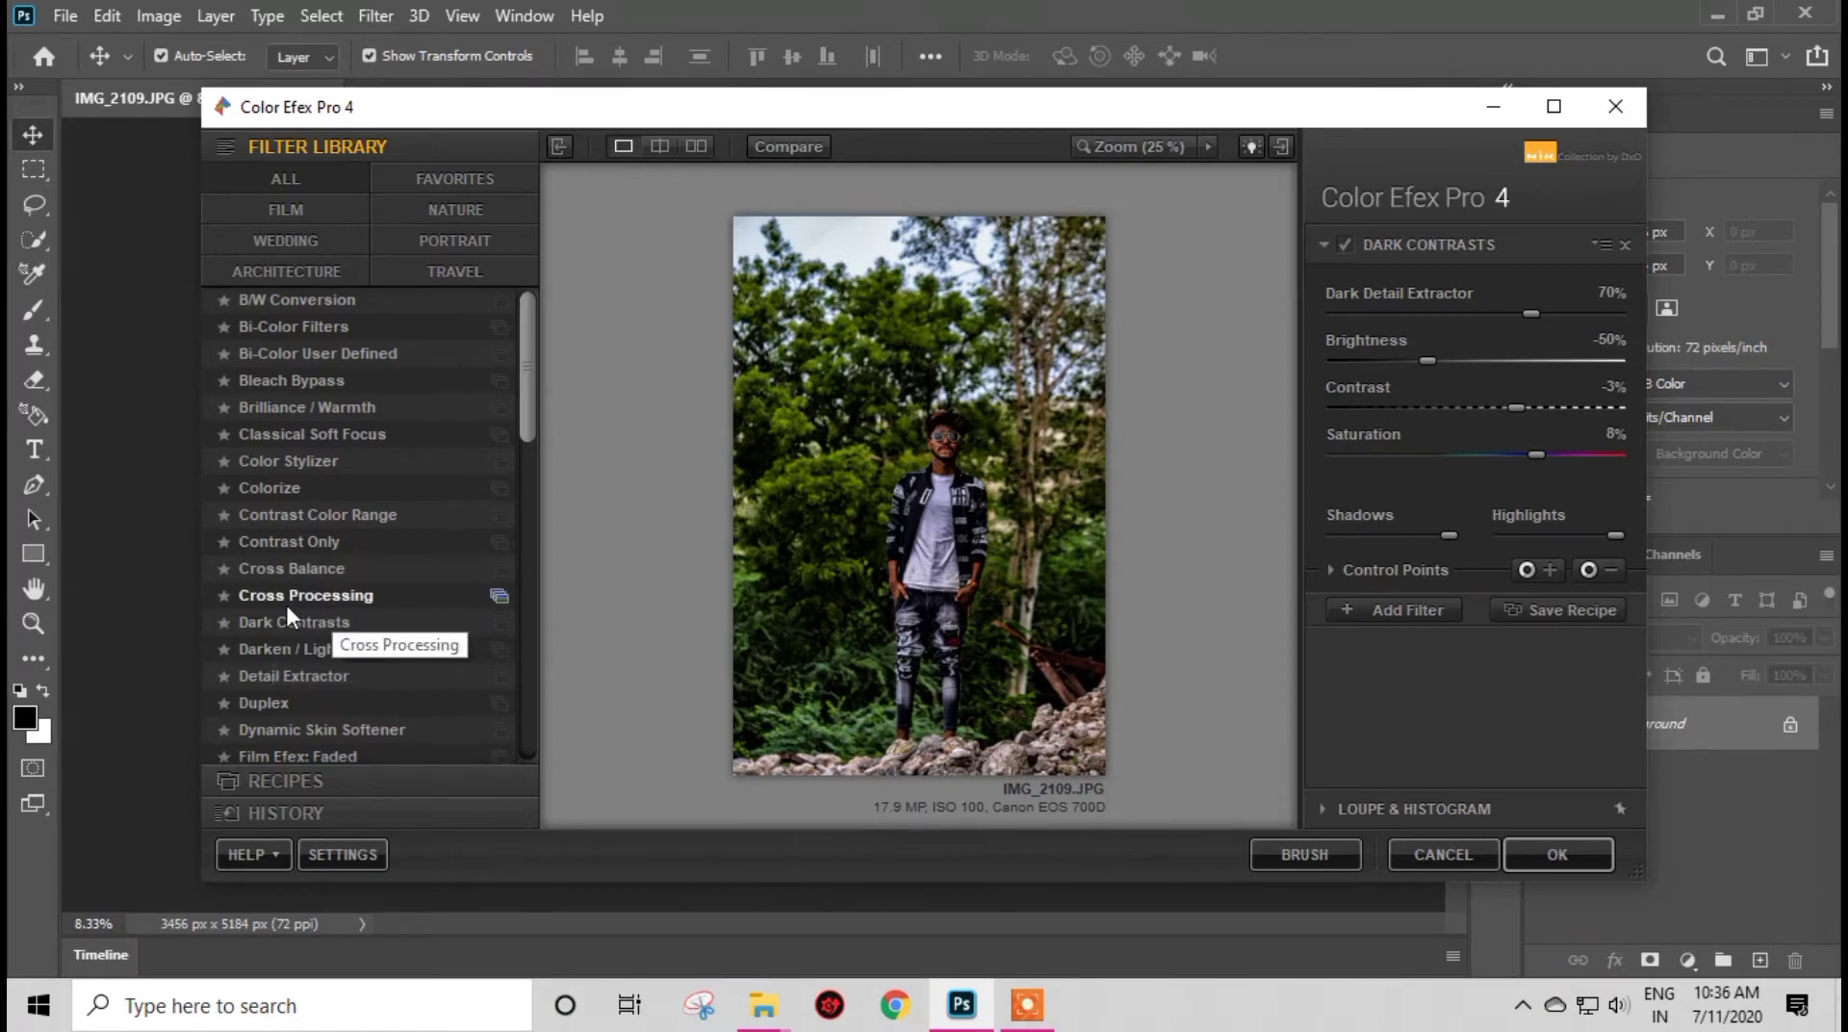
pyautogui.click(1072, 890)
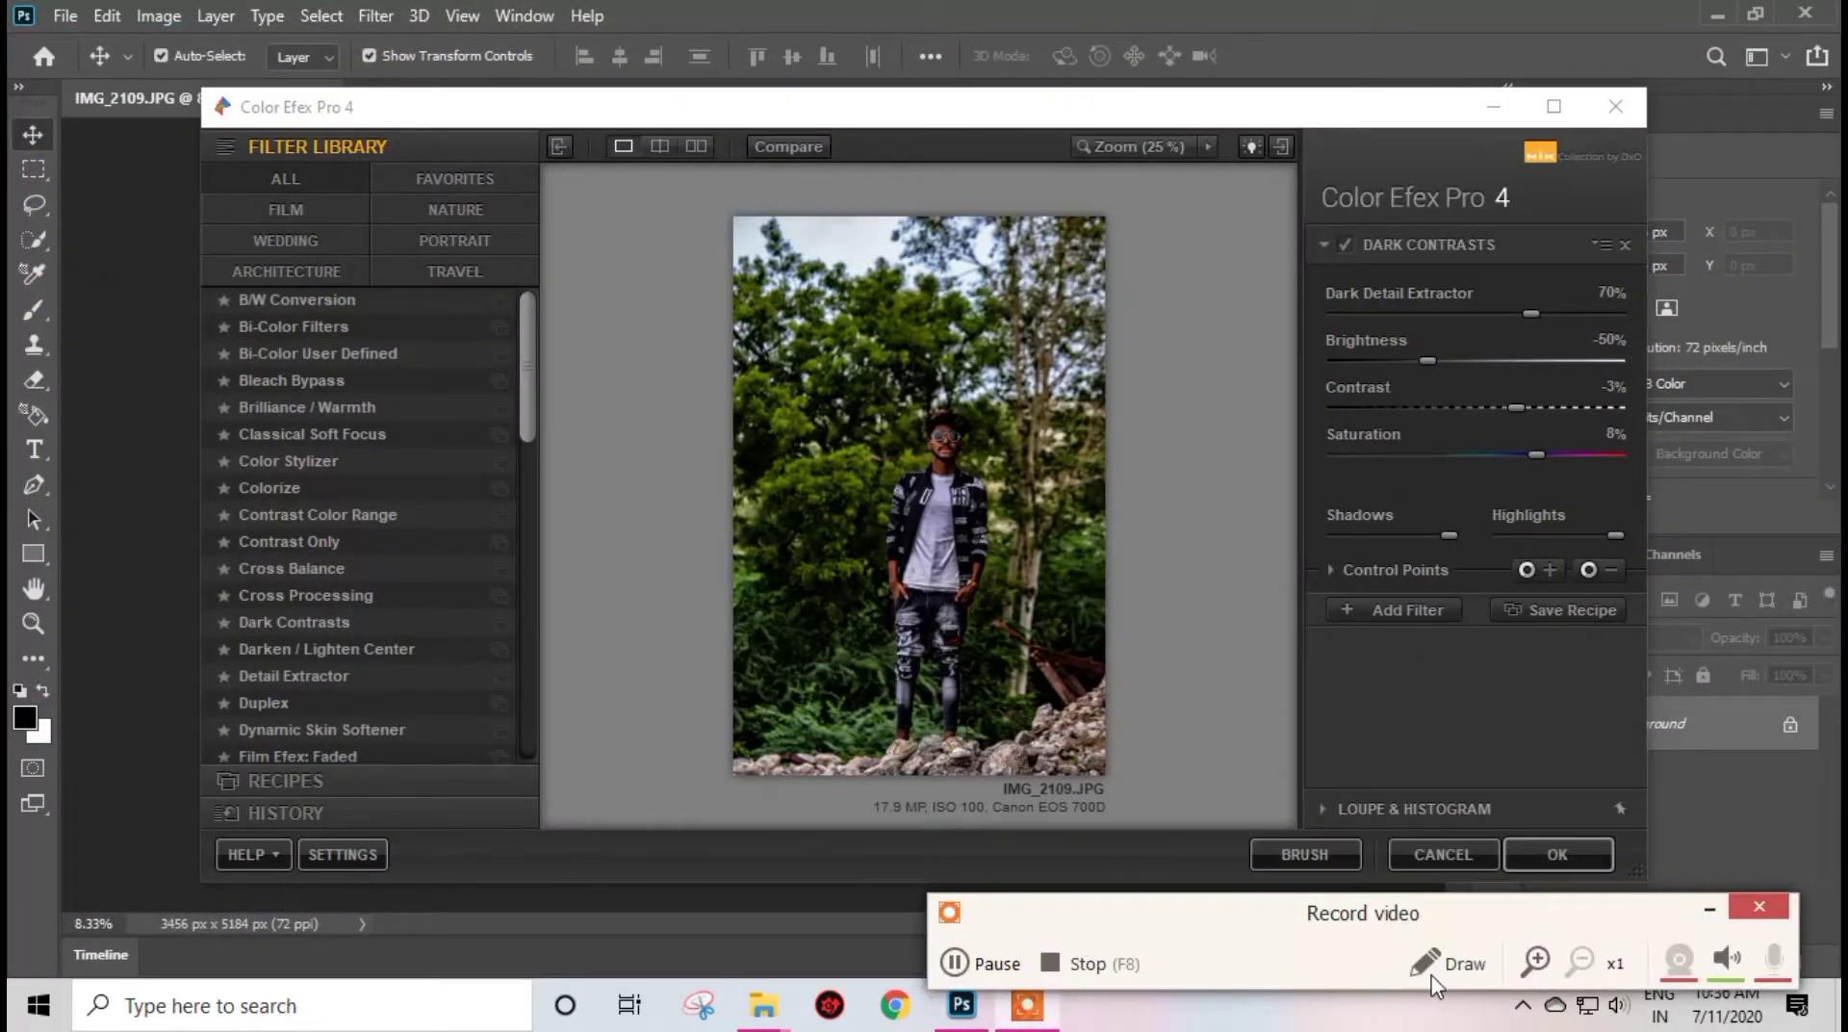
pyautogui.click(1434, 972)
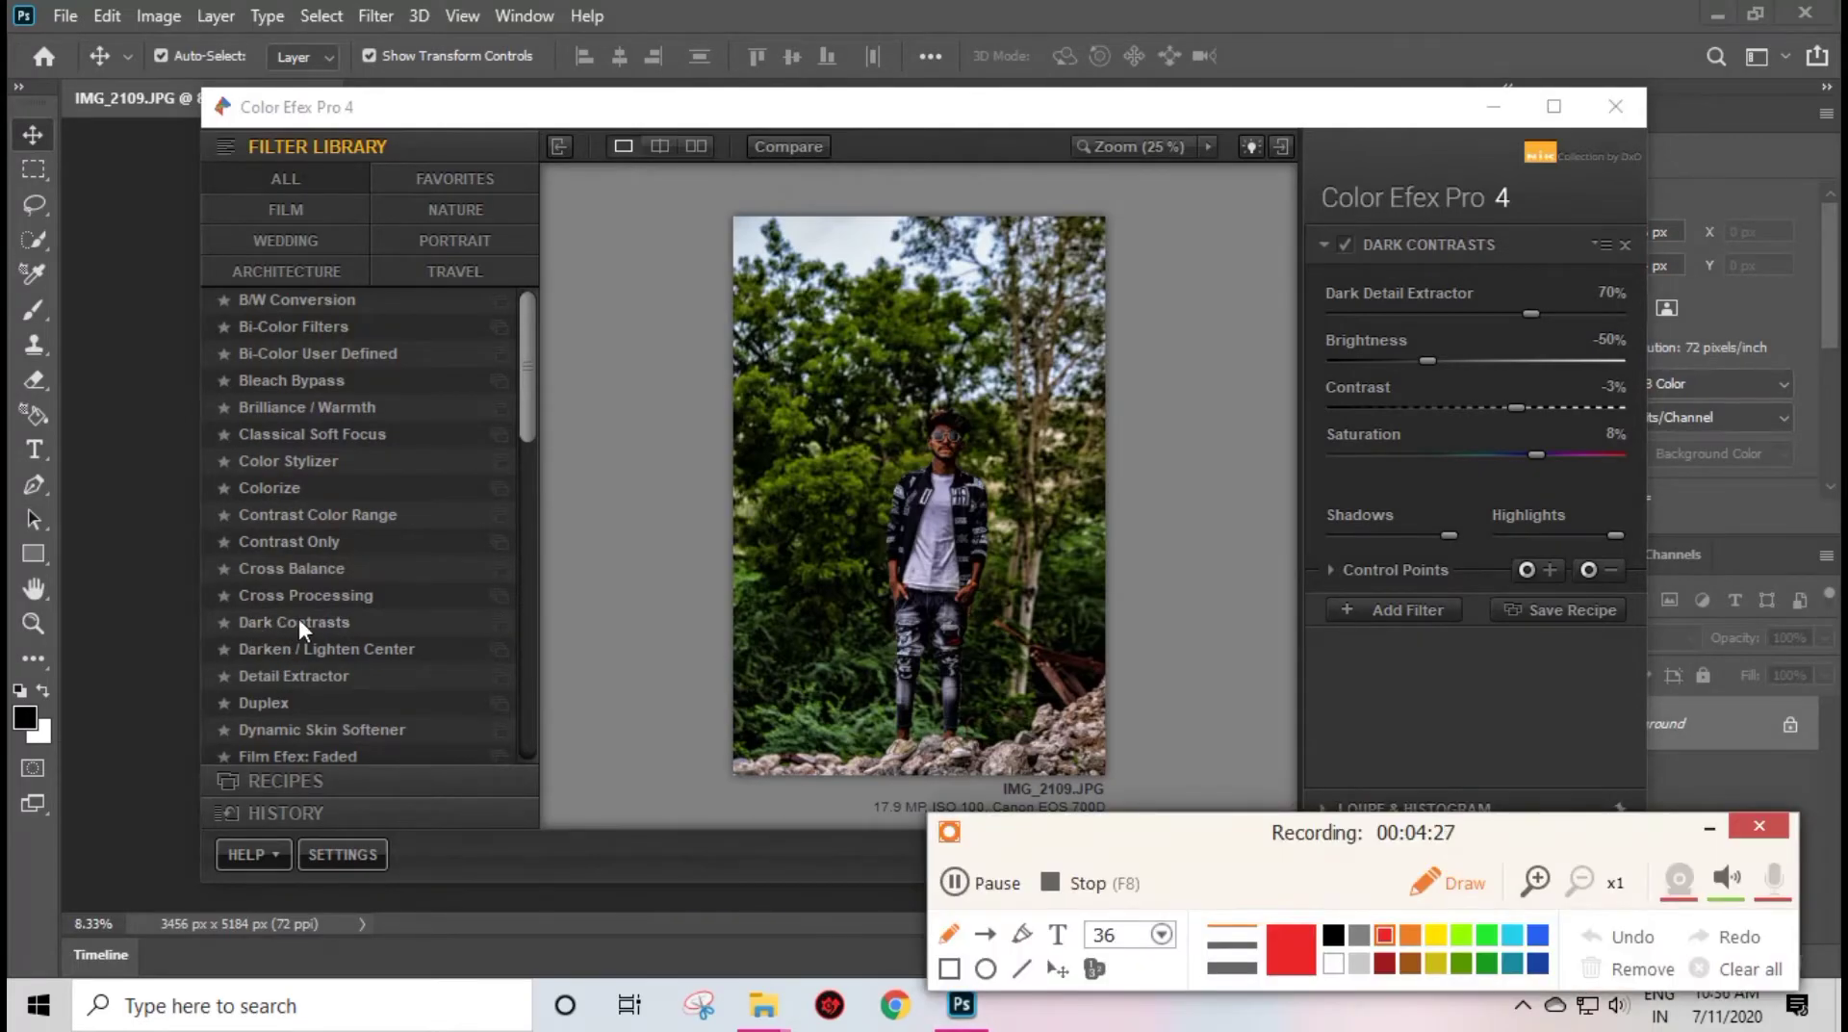
pyautogui.click(949, 969)
pyautogui.moveTo(214, 610); pyautogui.dragTo(389, 639)
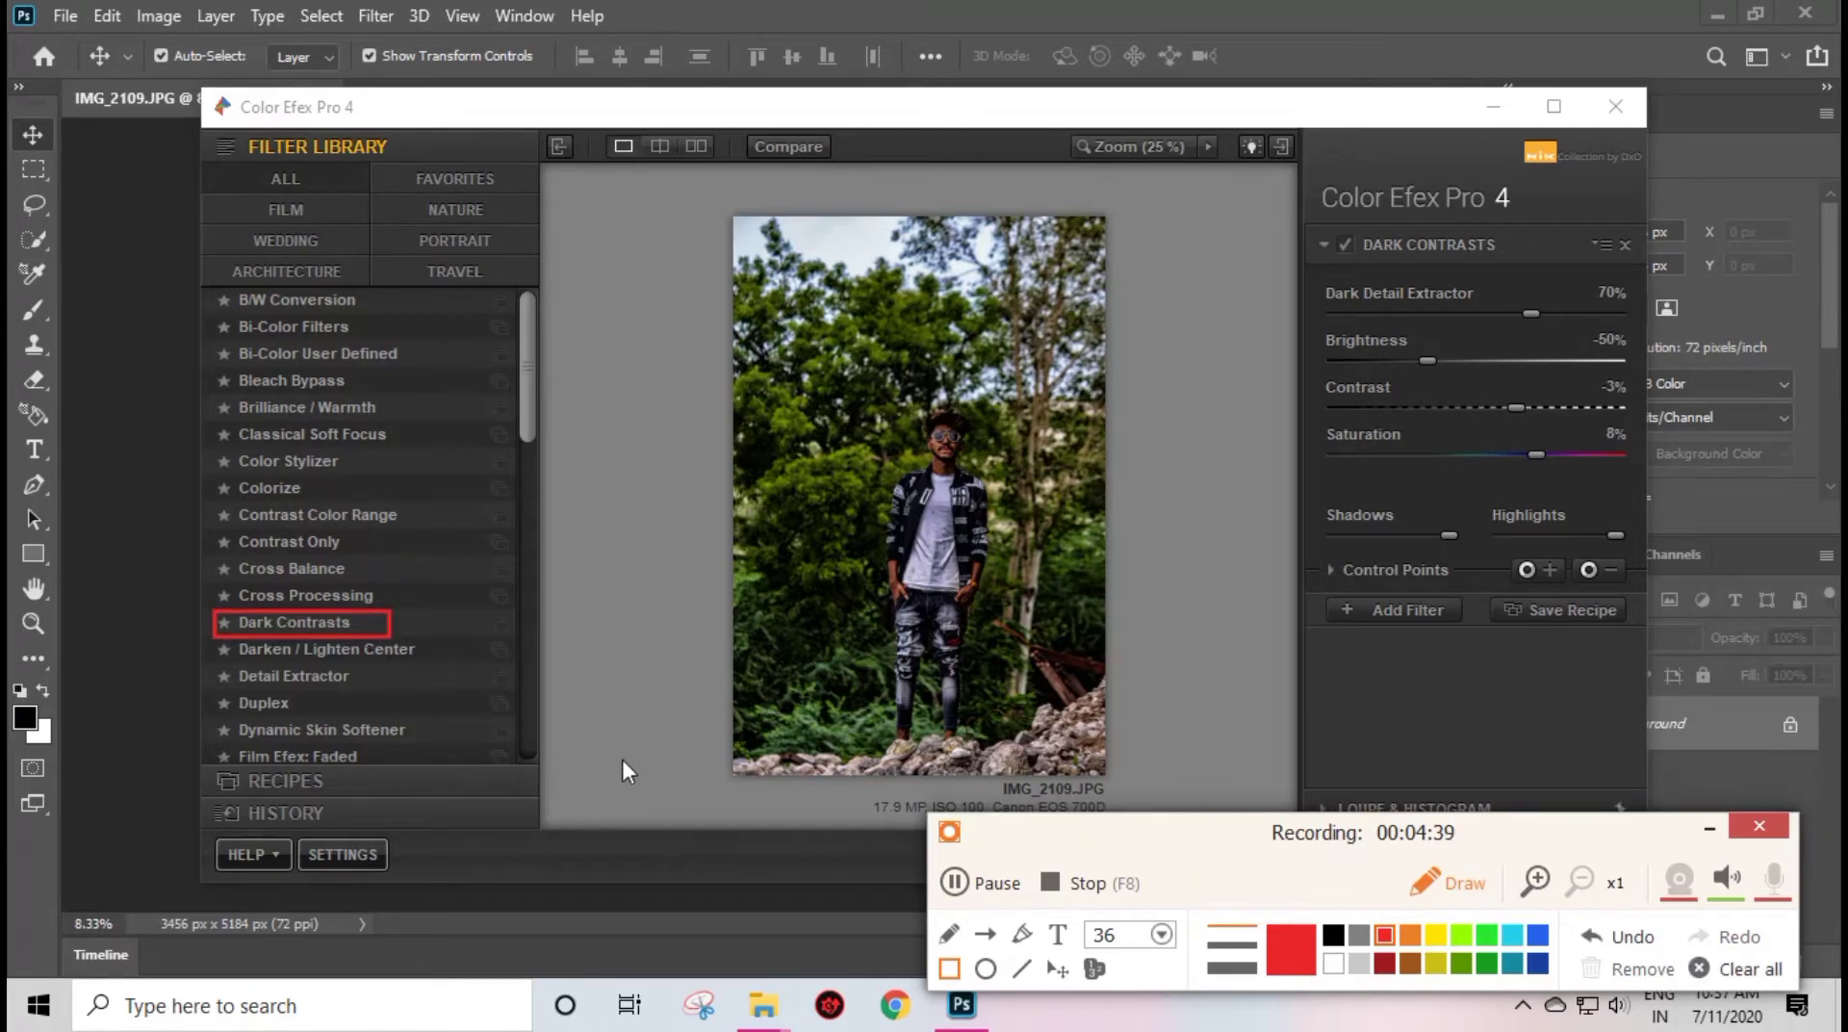
pyautogui.click(1450, 883)
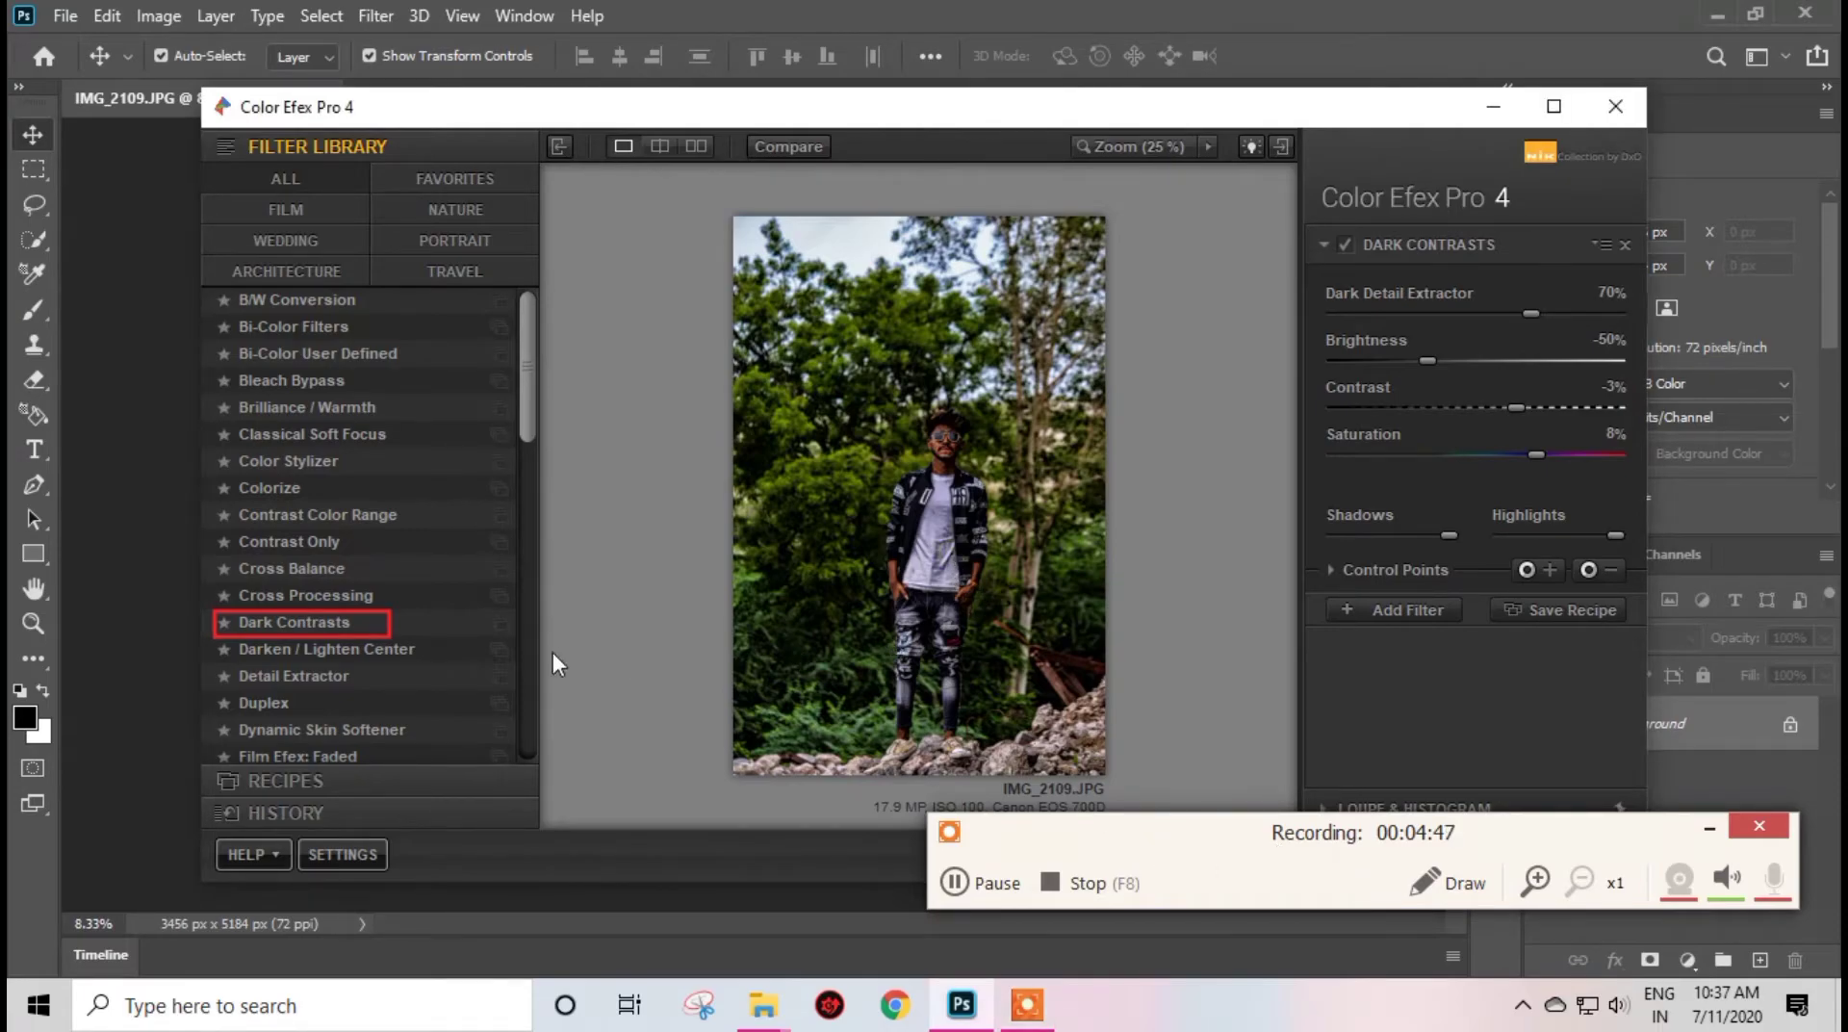
pyautogui.click(995, 882)
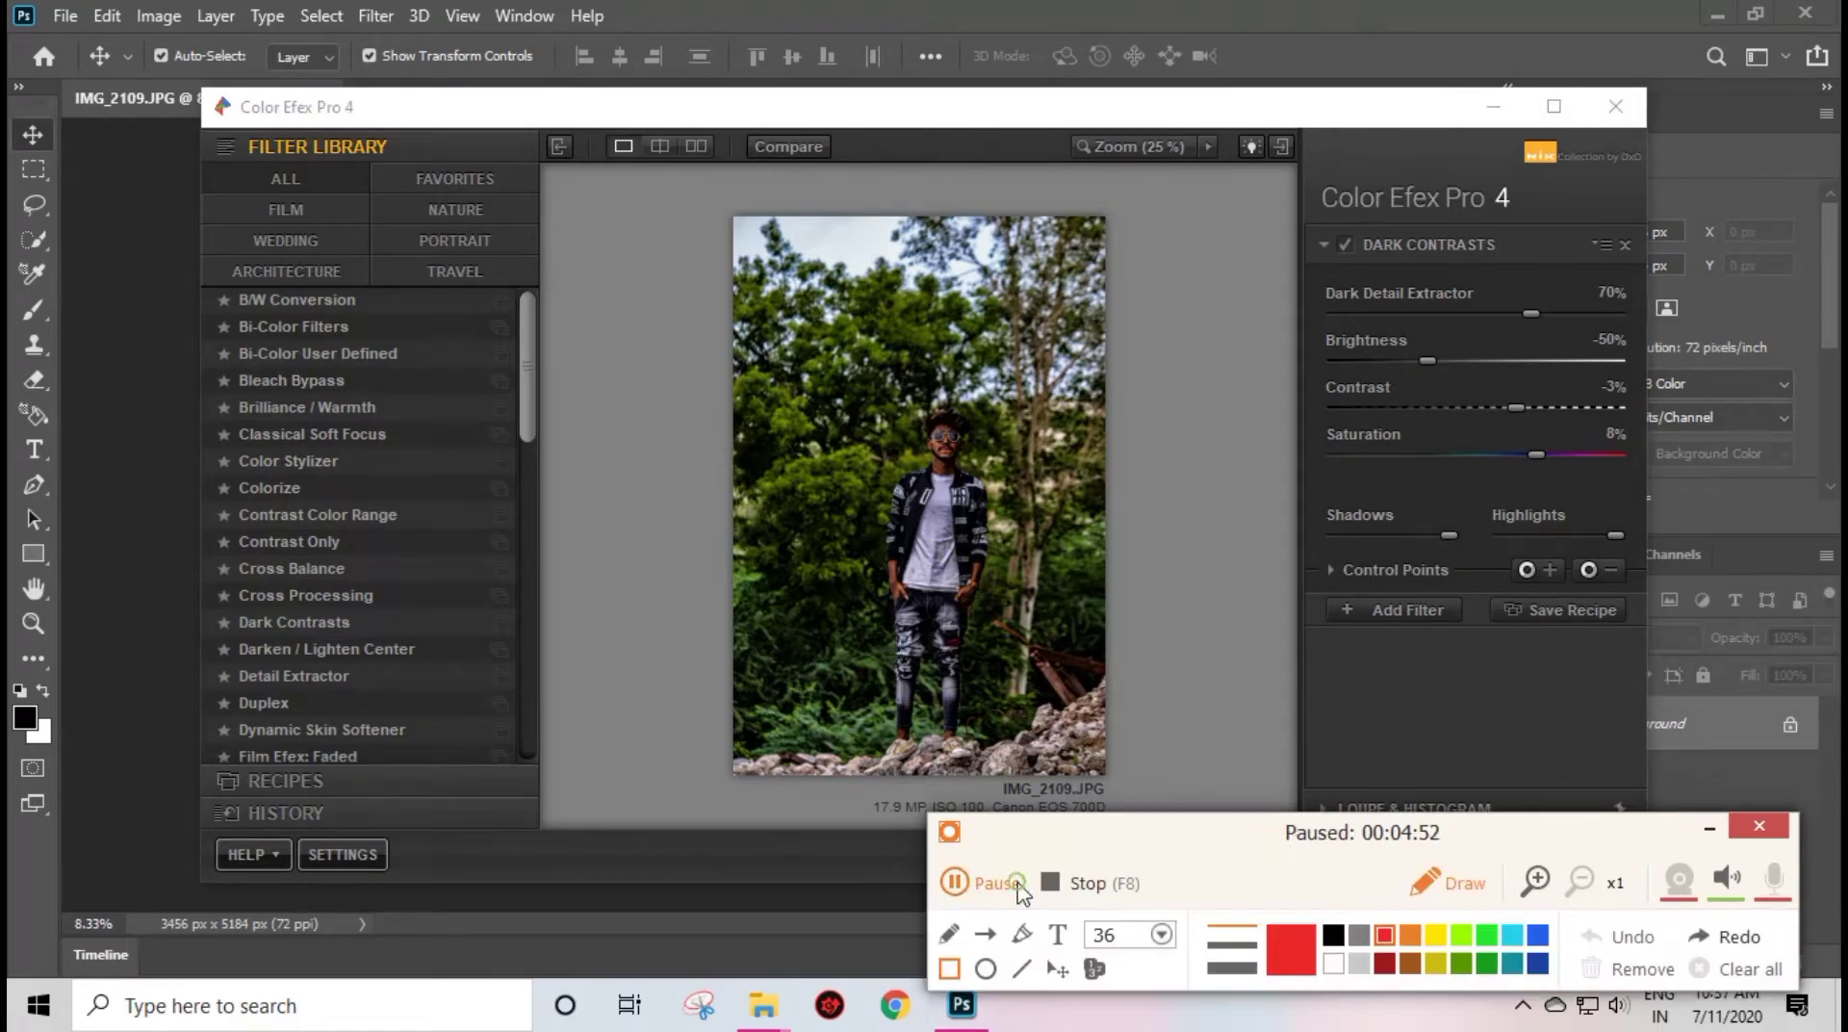
pyautogui.click(1011, 882)
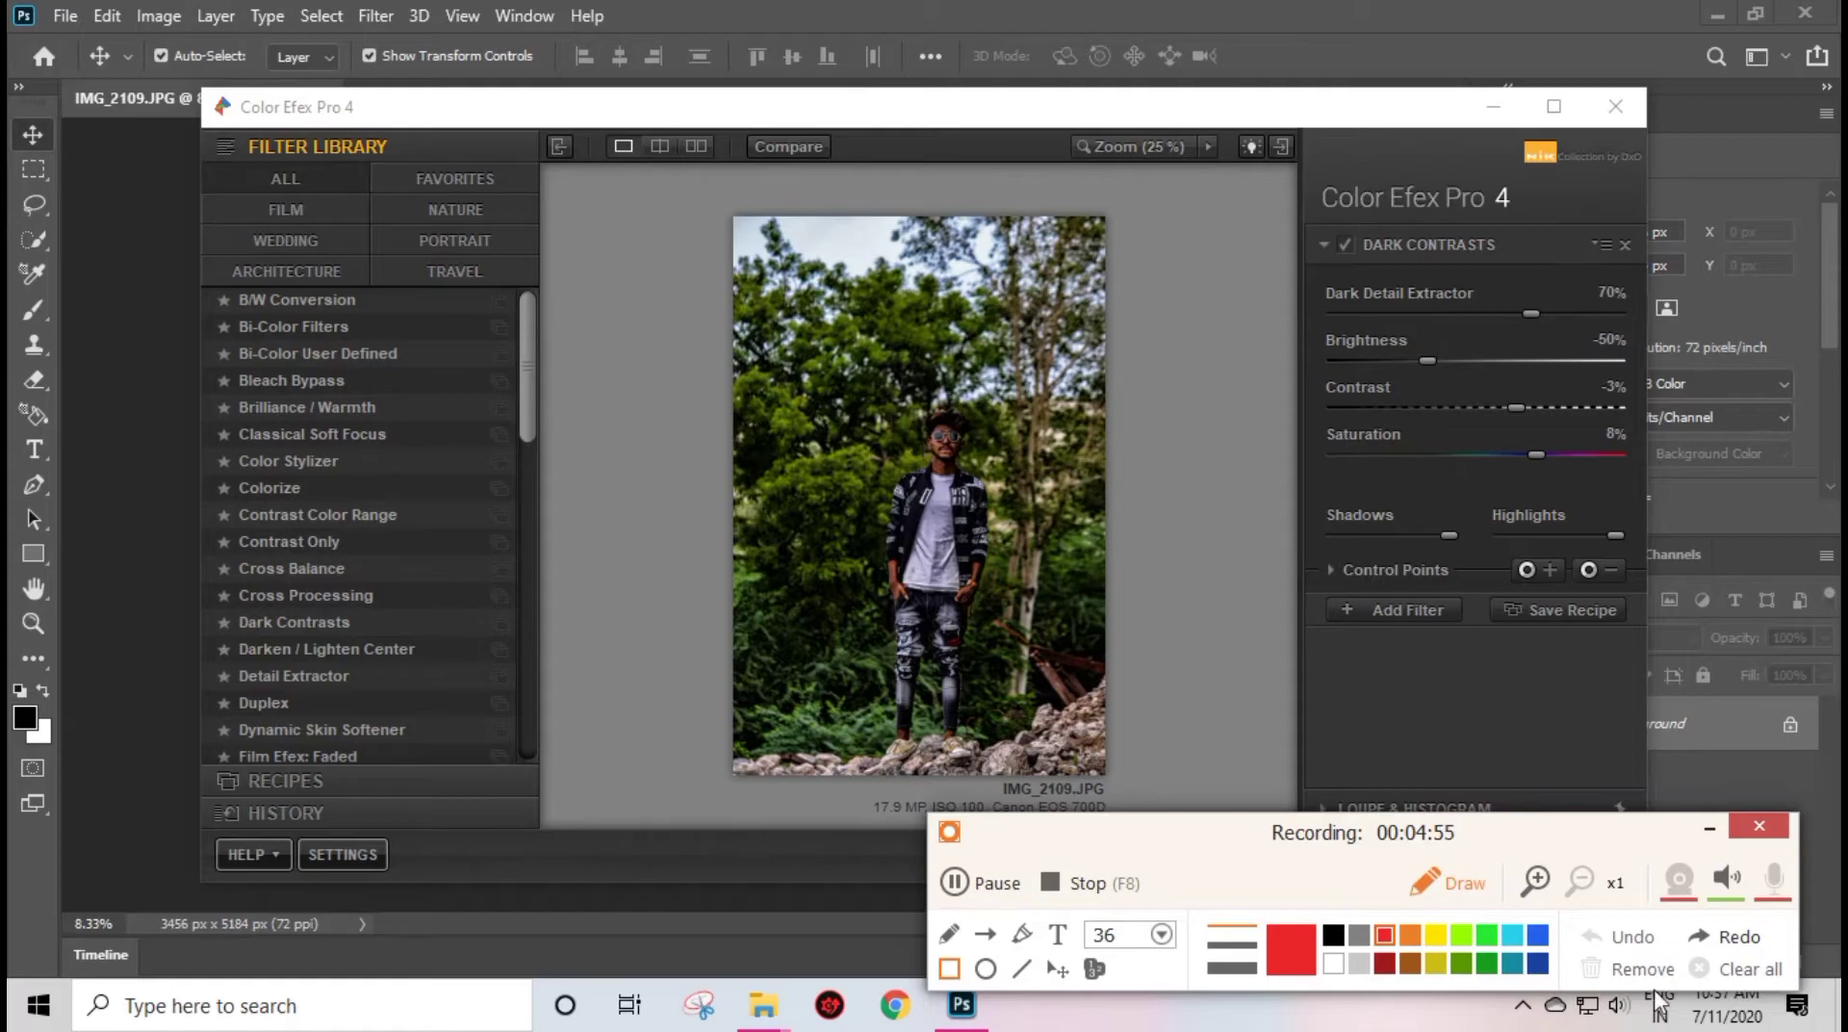
pyautogui.click(1709, 828)
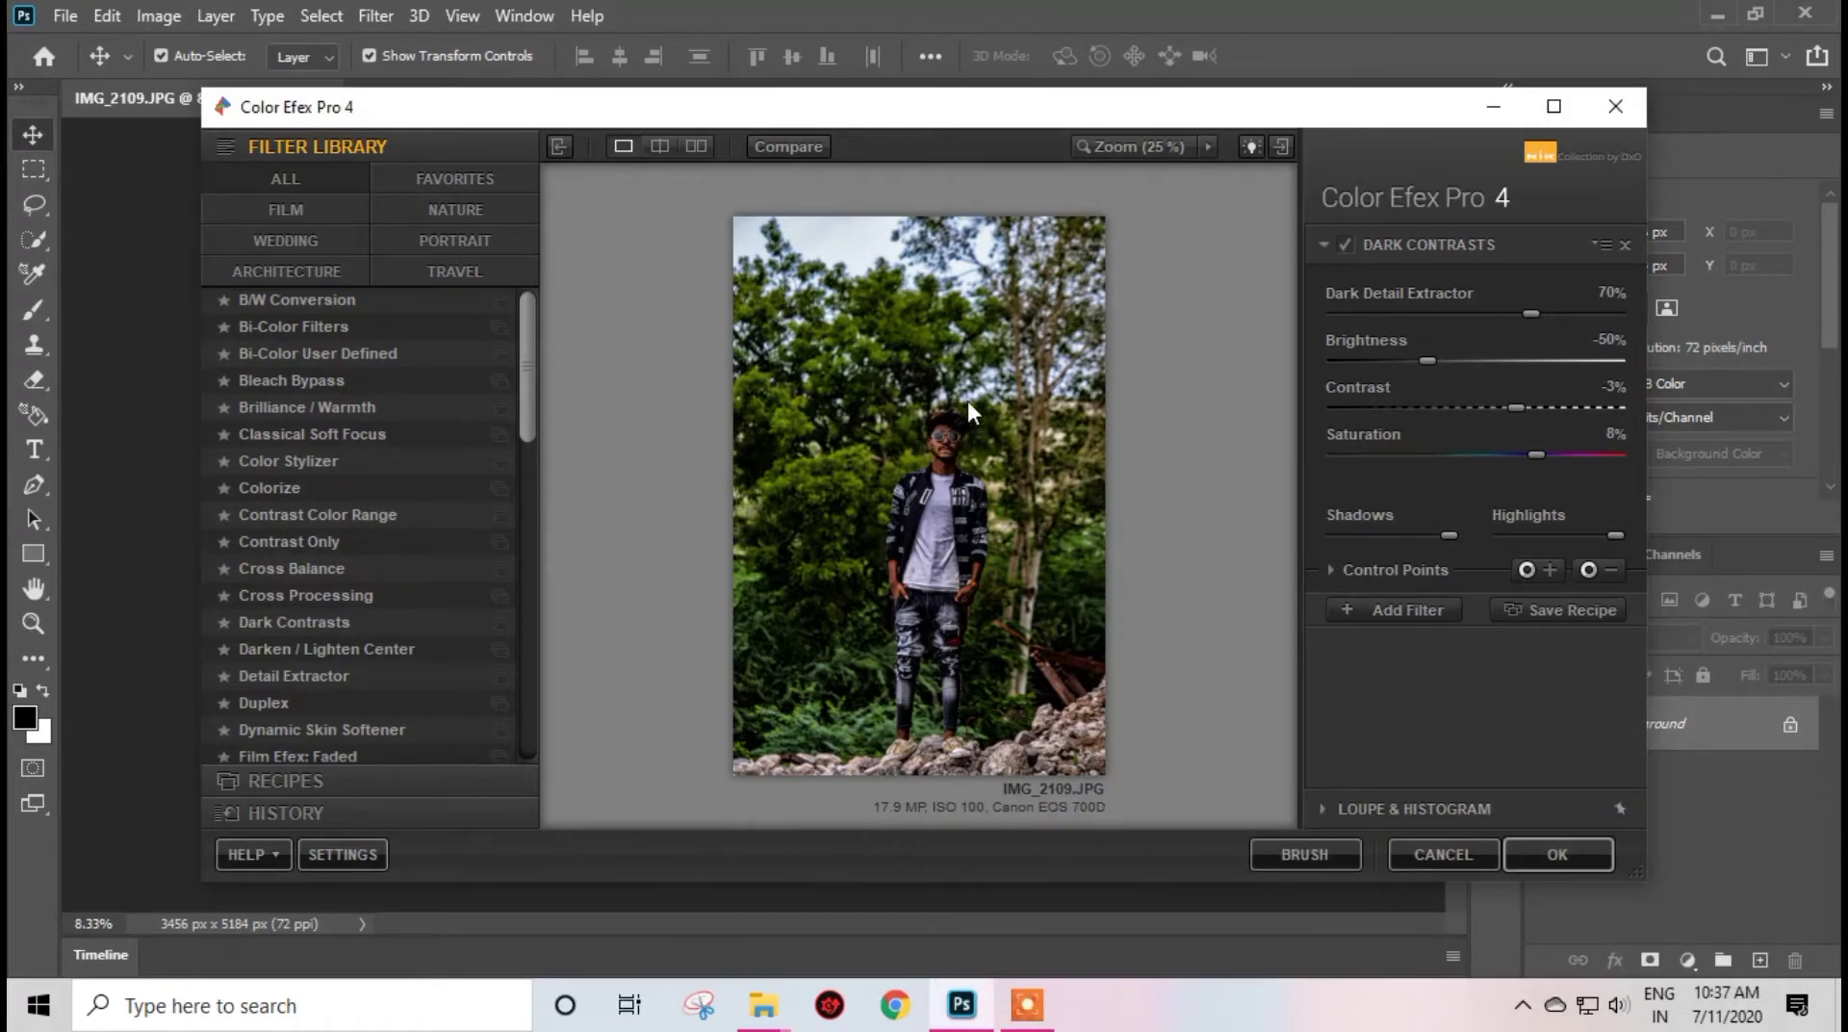
# Step: Place negative control points on the man's cheek and forehead and shrink their areas of effect to fit the face
pyautogui.hotkey('alt', 'space')
pyautogui.click(939, 424)
pyautogui.hotkey('alt', 'space')
pyautogui.click(940, 421)
pyautogui.click(944, 425)
pyautogui.moveTo(1000, 414); pyautogui.dragTo(951, 443)
pyautogui.click(1617, 571)
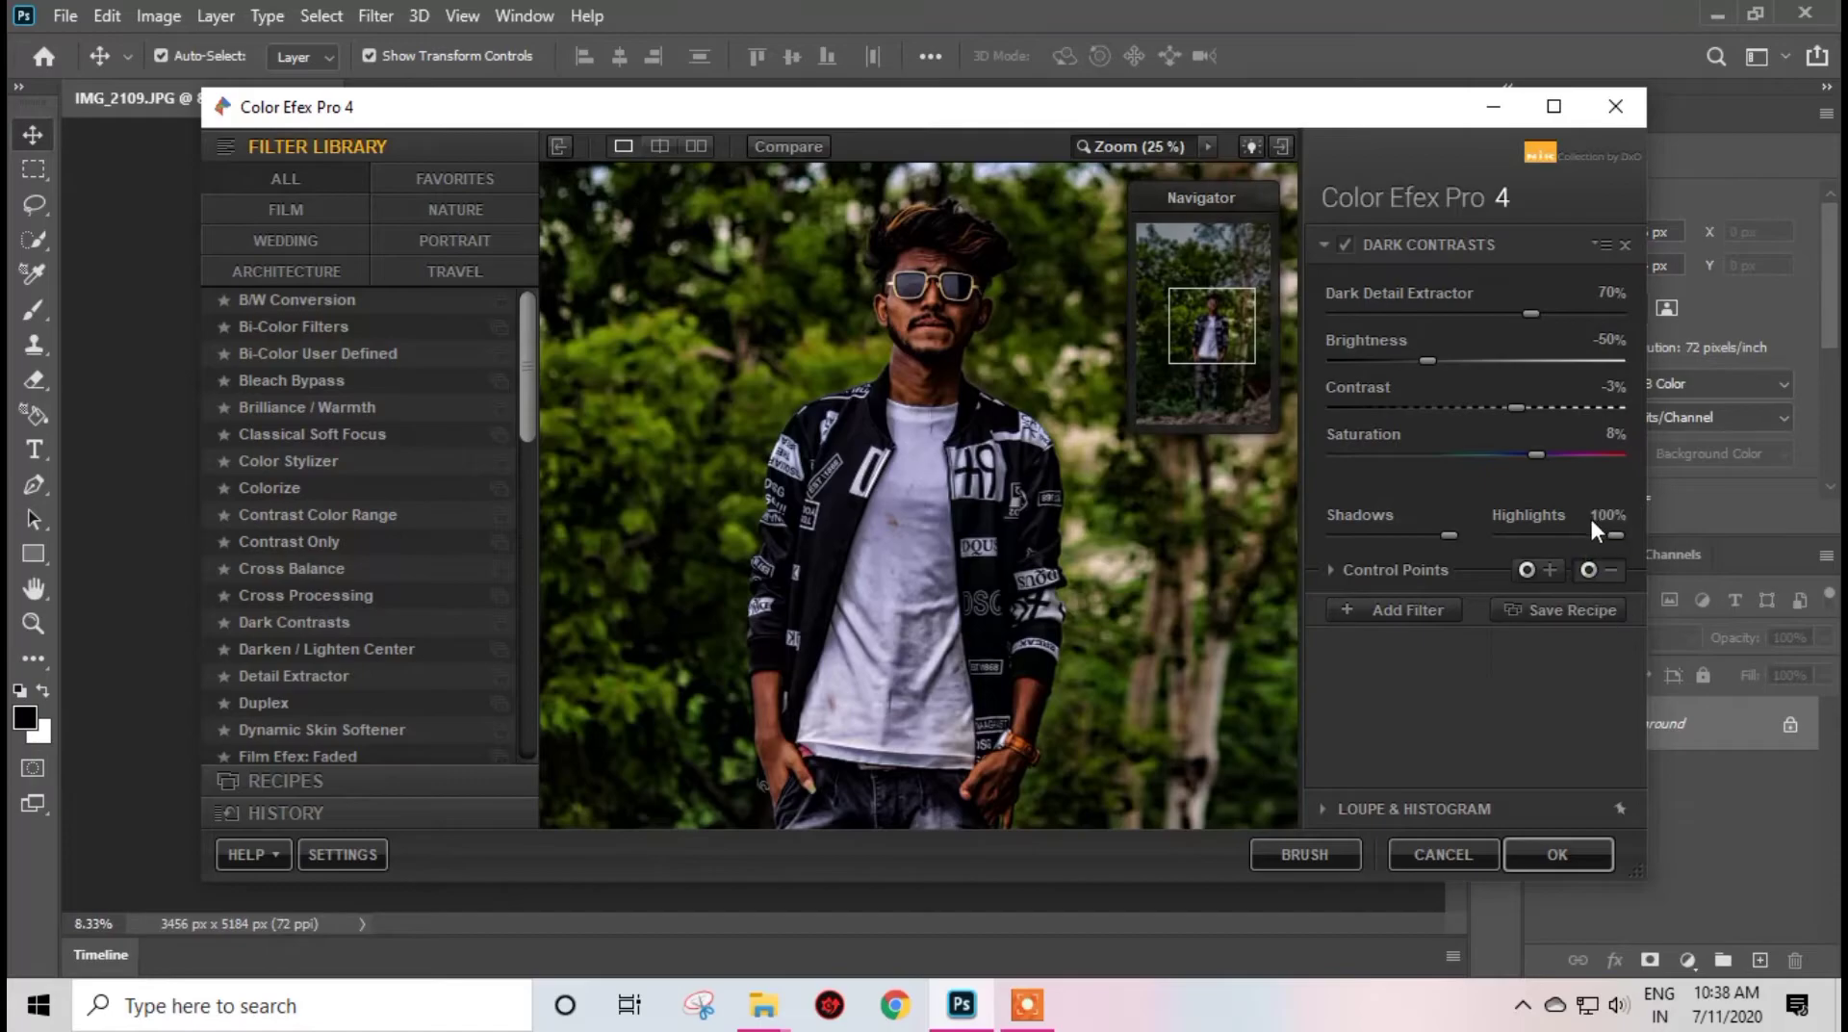
pyautogui.click(934, 313)
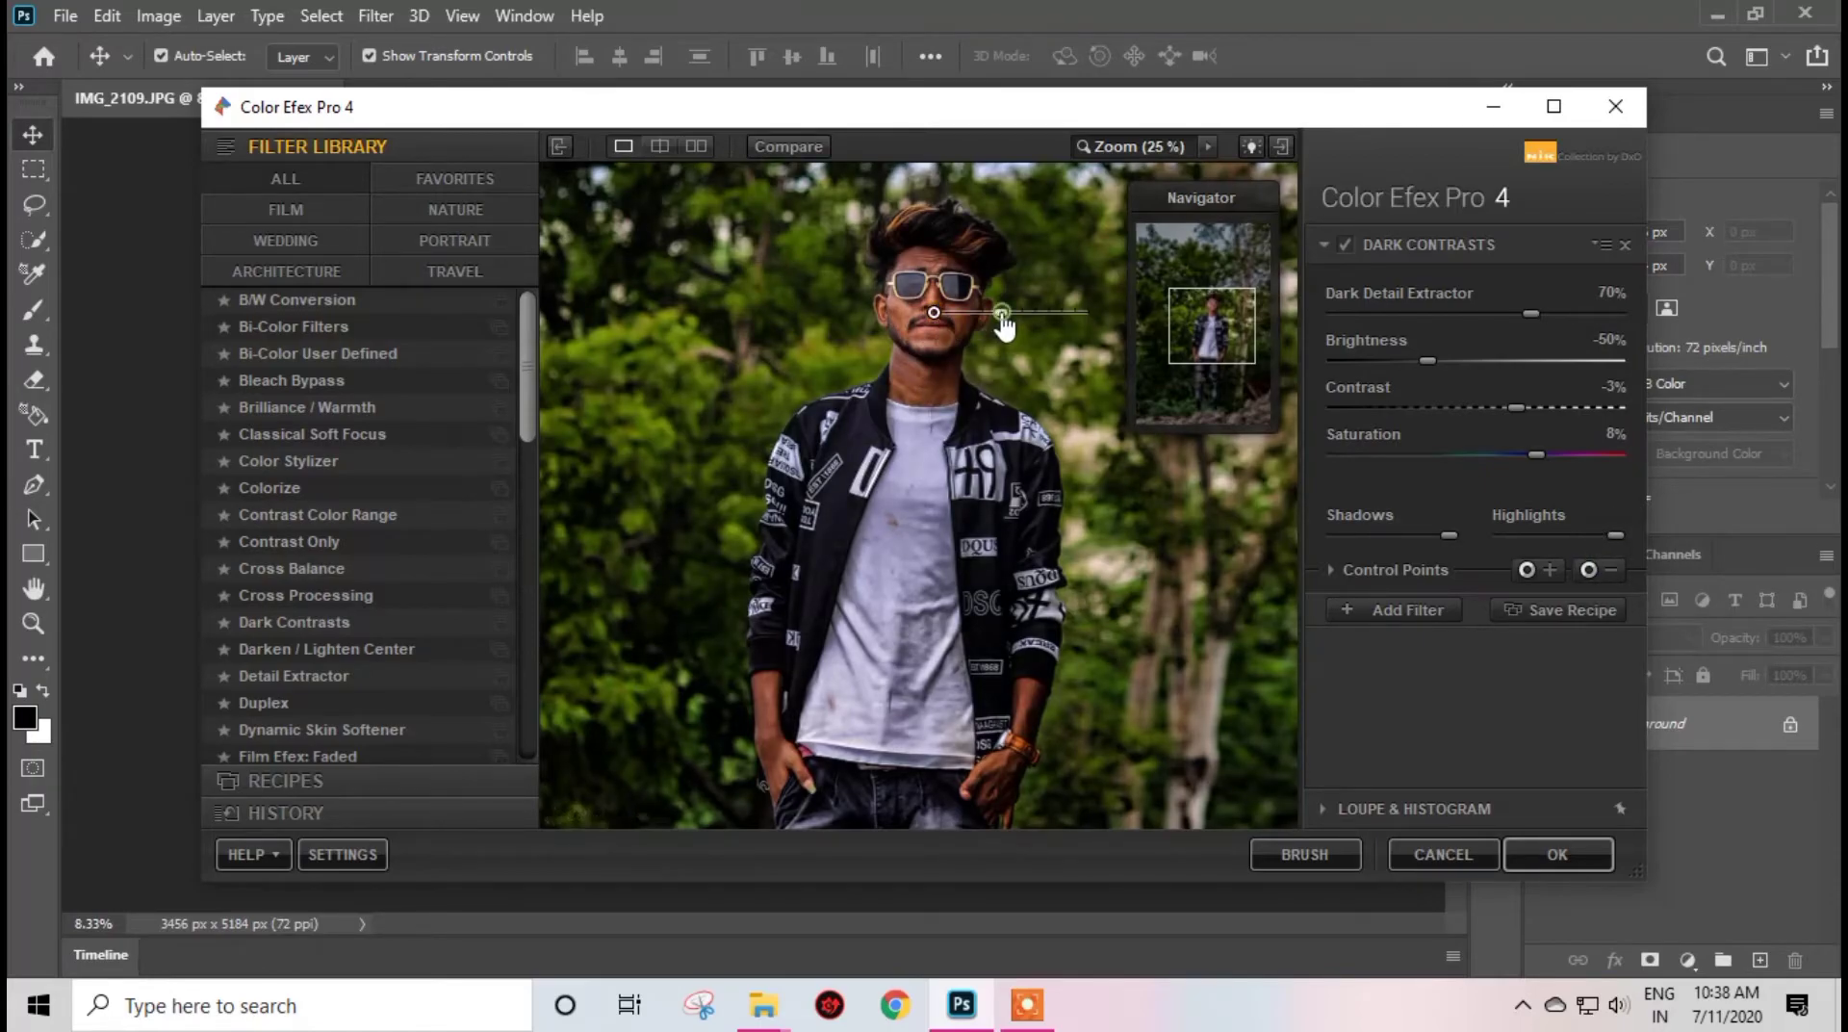
pyautogui.moveTo(993, 316); pyautogui.dragTo(980, 315)
pyautogui.click(1585, 563)
pyautogui.click(932, 262)
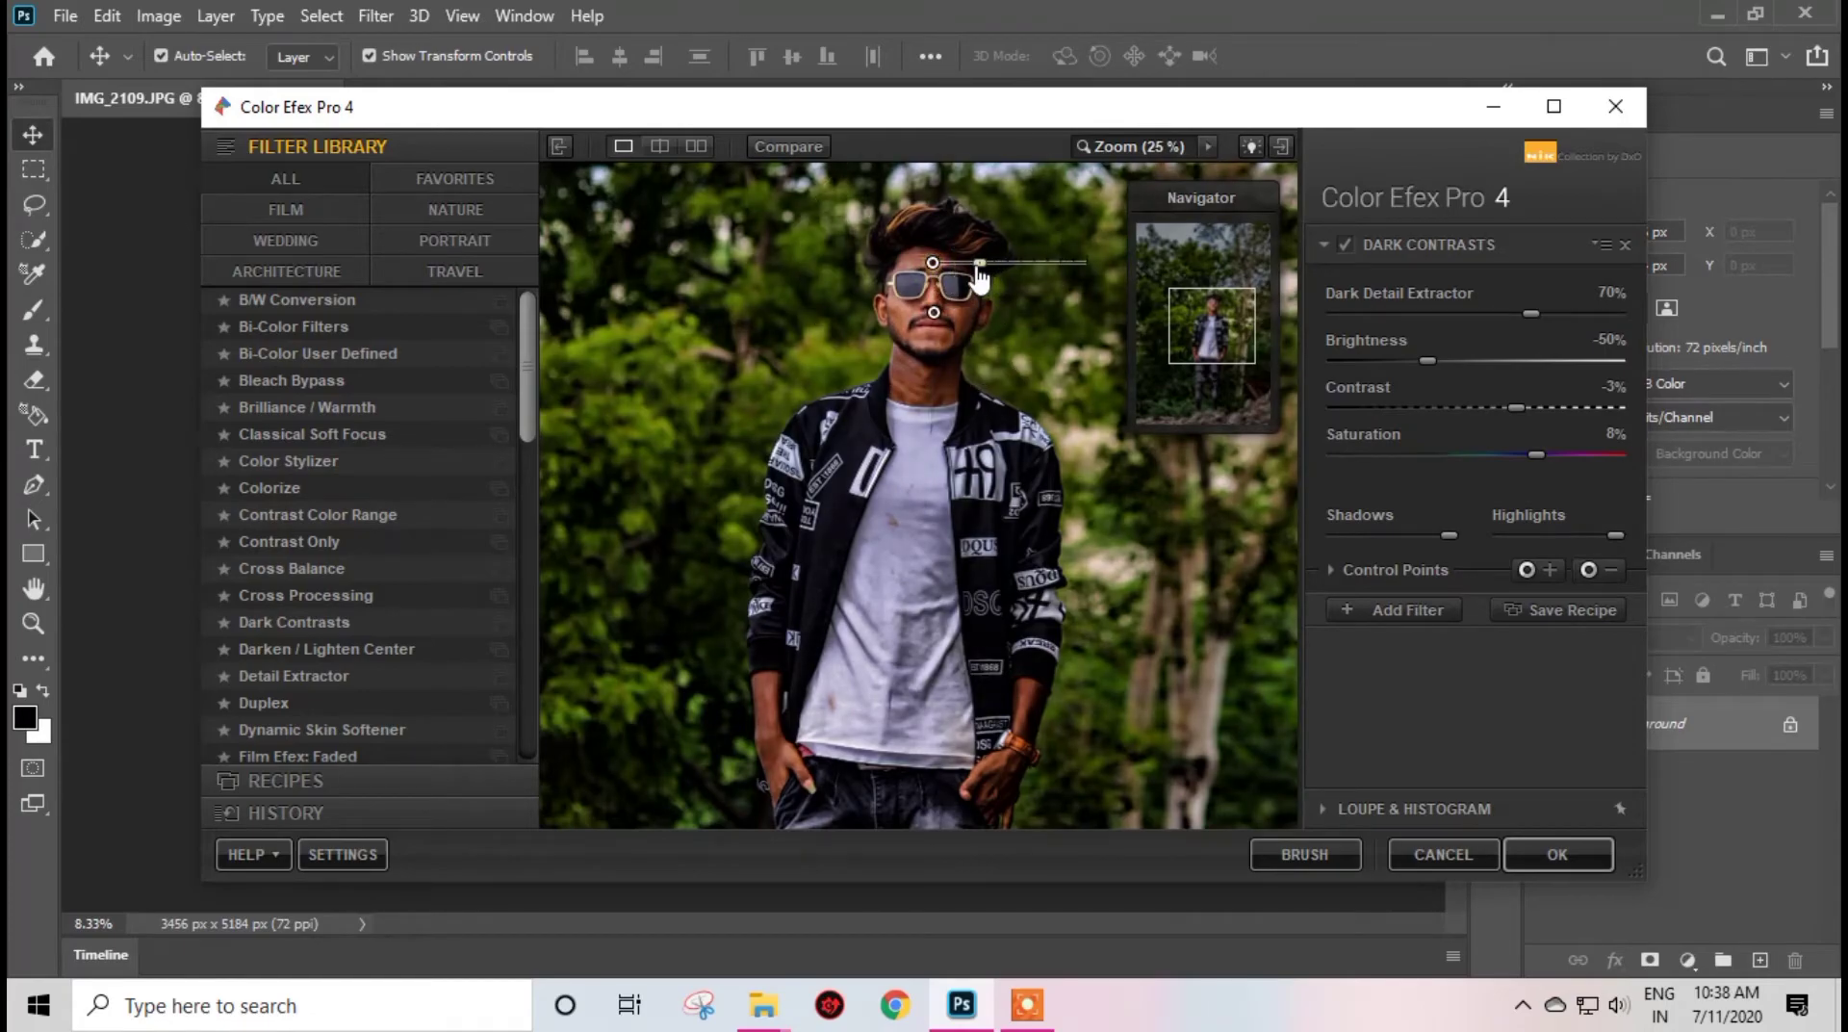
pyautogui.moveTo(992, 277); pyautogui.dragTo(983, 291)
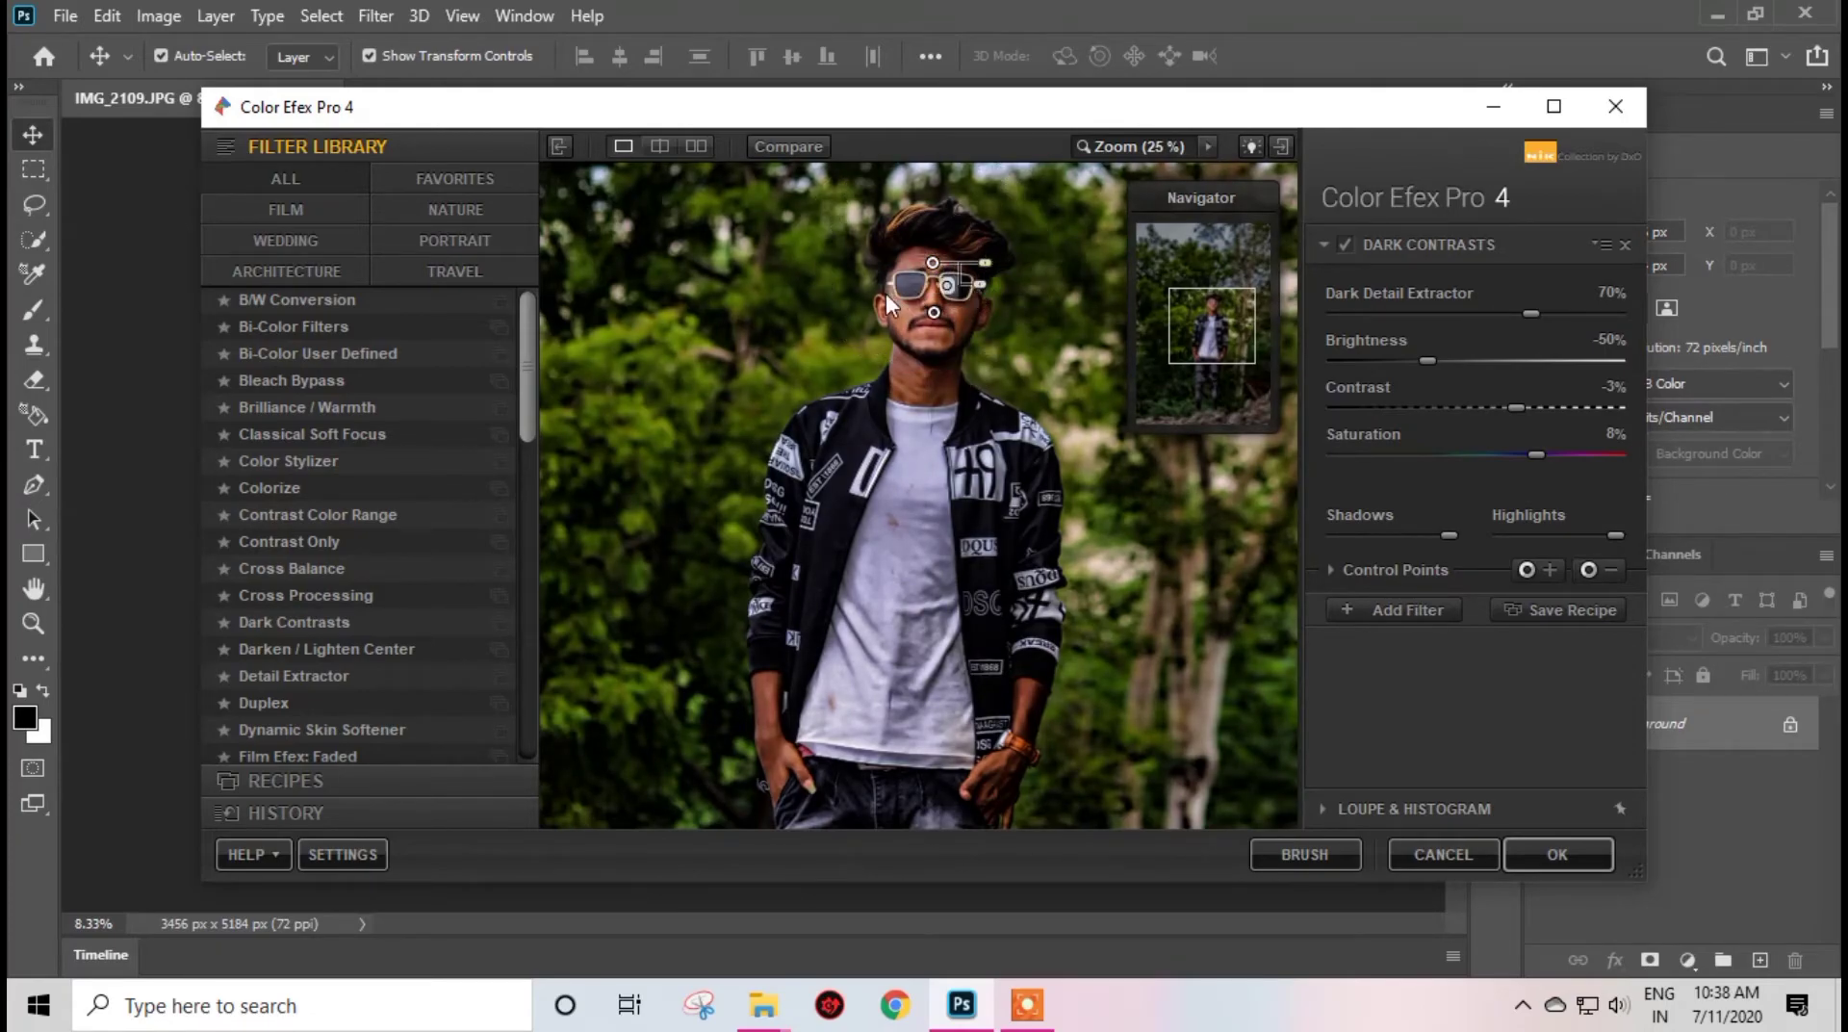
# Step: Add more negative control points on the man's neck, chin, mouth area and forehead
pyautogui.click(919, 387)
pyautogui.click(932, 346)
pyautogui.click(944, 393)
pyautogui.click(929, 324)
pyautogui.click(923, 253)
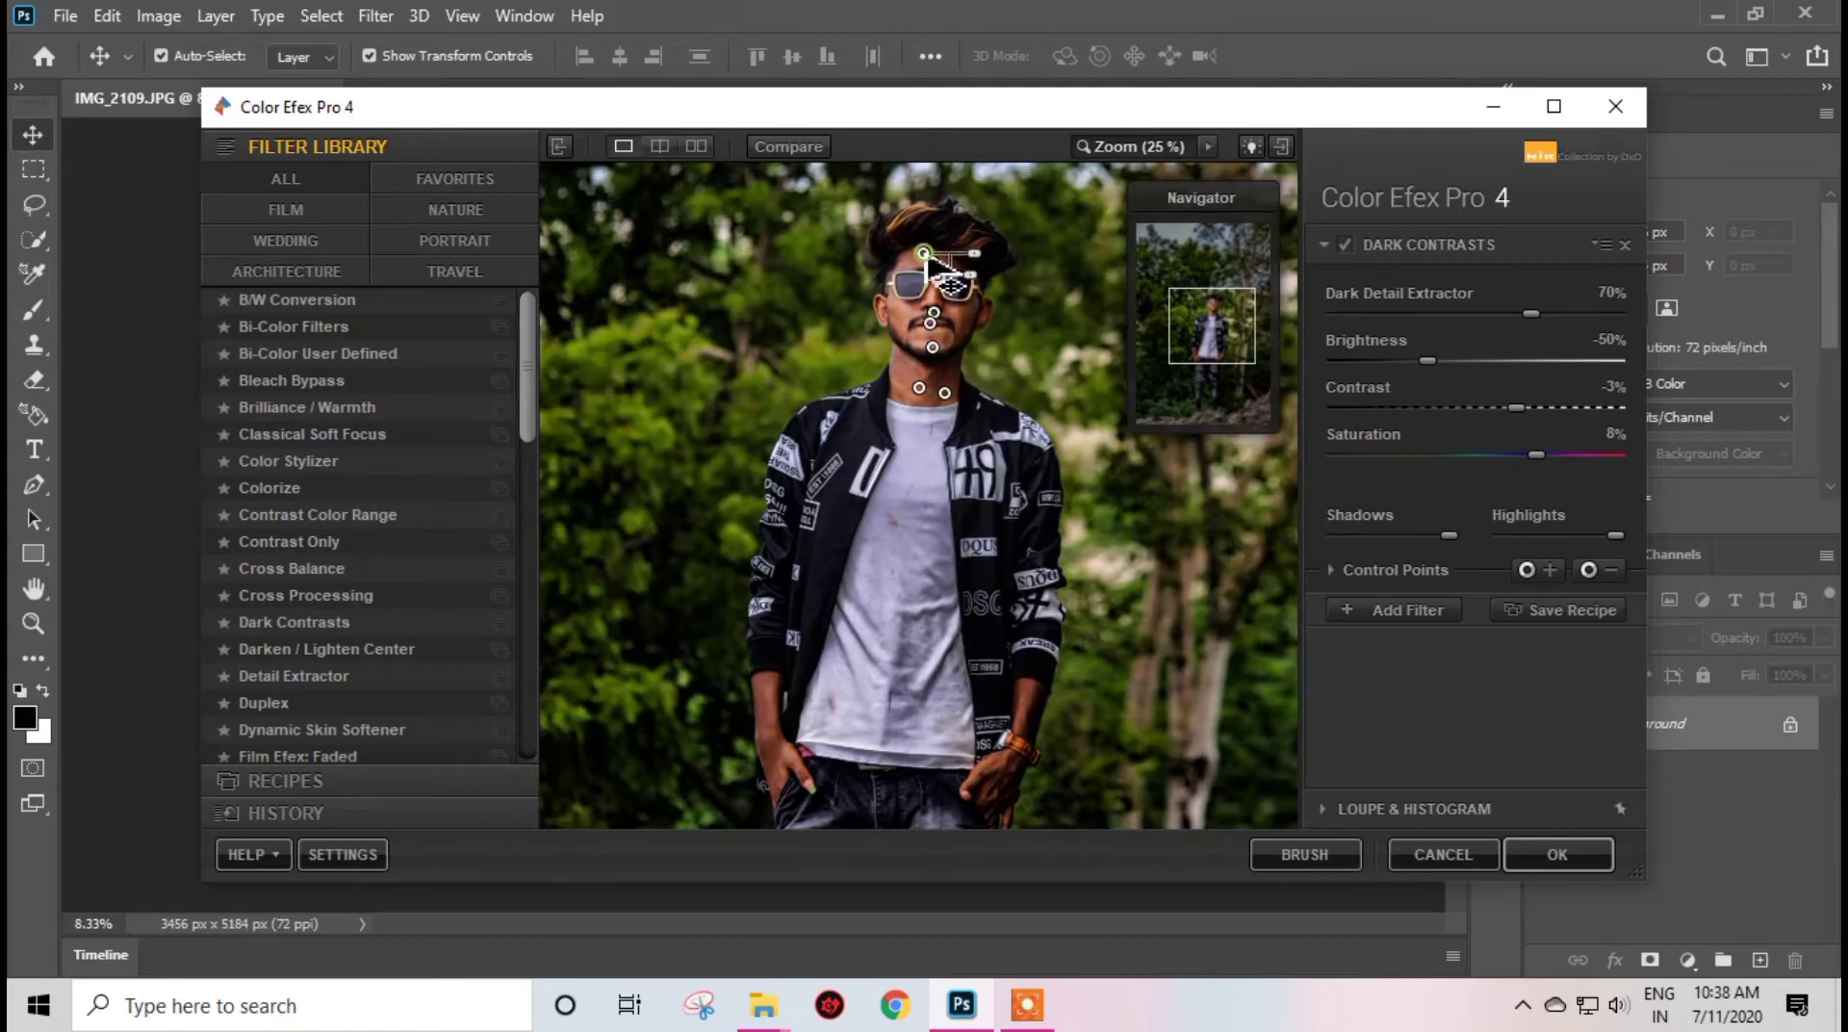
# Step: Add negative control points along the forearm and hand wearing the orange bracelet
pyautogui.moveTo(957, 632); pyautogui.dragTo(887, 413)
pyautogui.click(927, 563)
pyautogui.click(947, 502)
pyautogui.click(957, 475)
pyautogui.click(937, 519)
pyautogui.click(702, 532)
pyautogui.click(702, 531)
pyautogui.moveTo(968, 589); pyautogui.dragTo(893, 544)
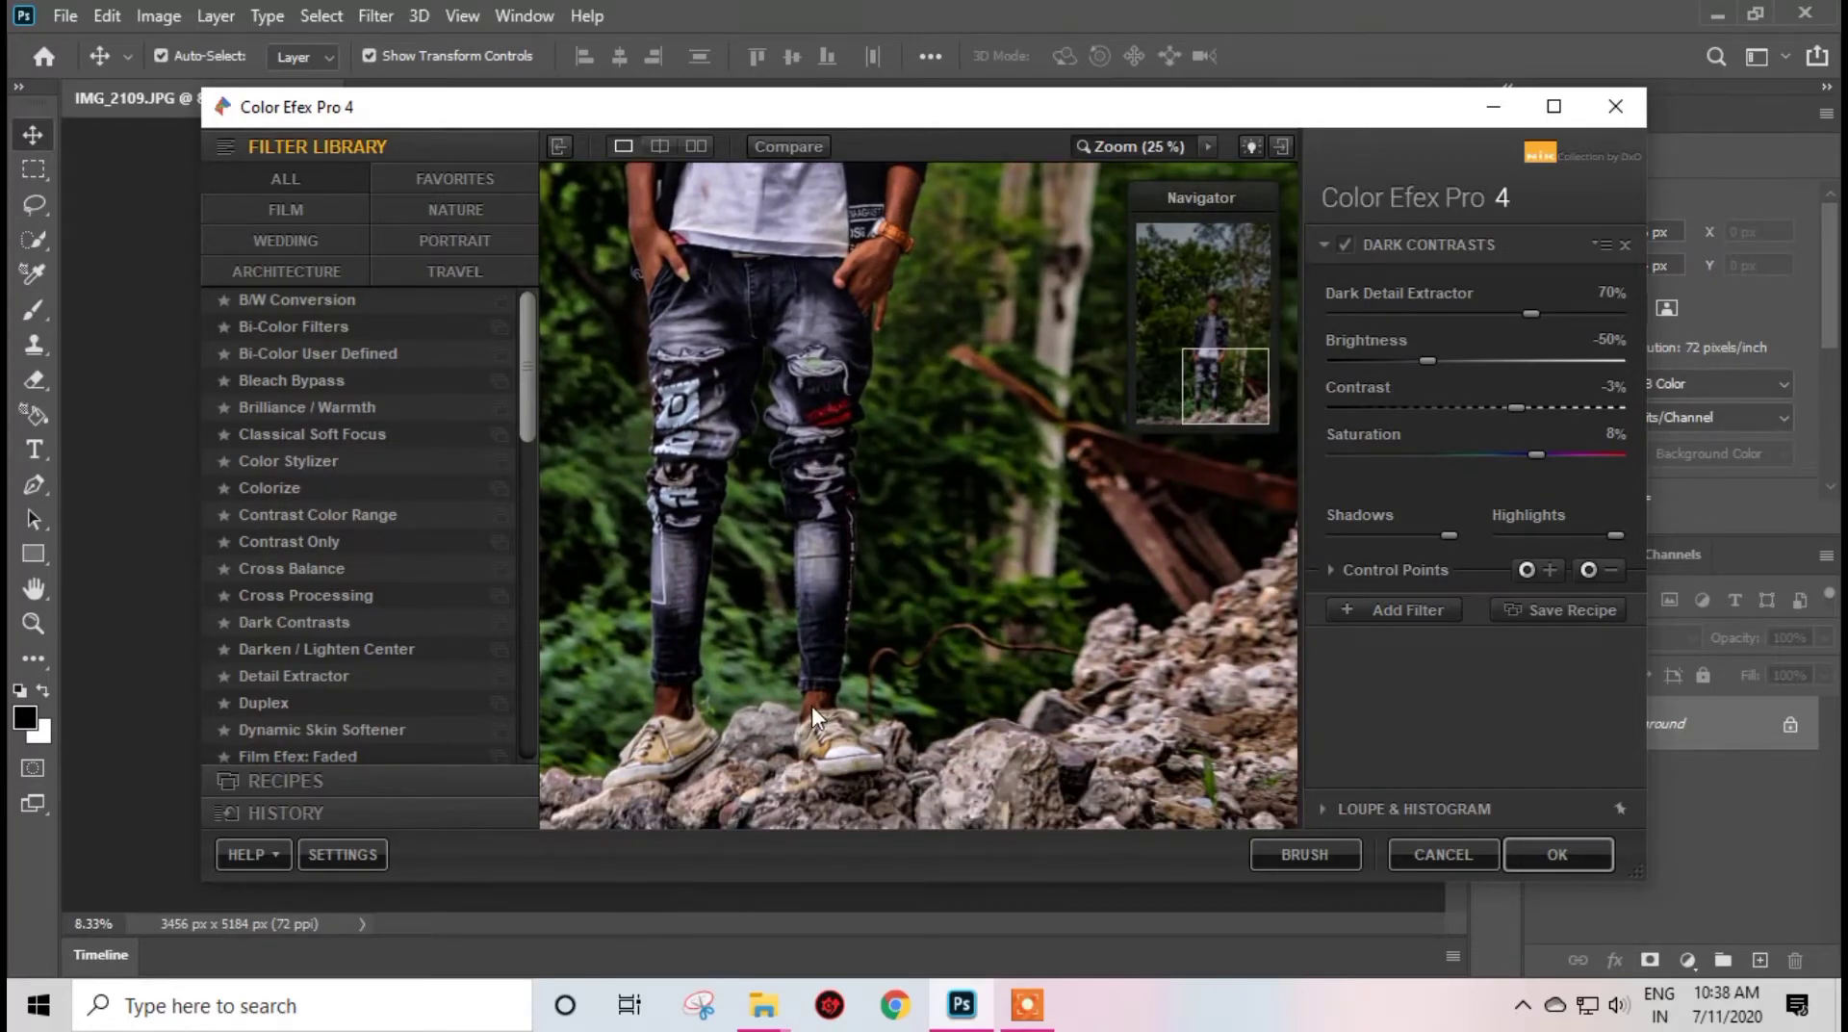
pyautogui.moveTo(886, 298)
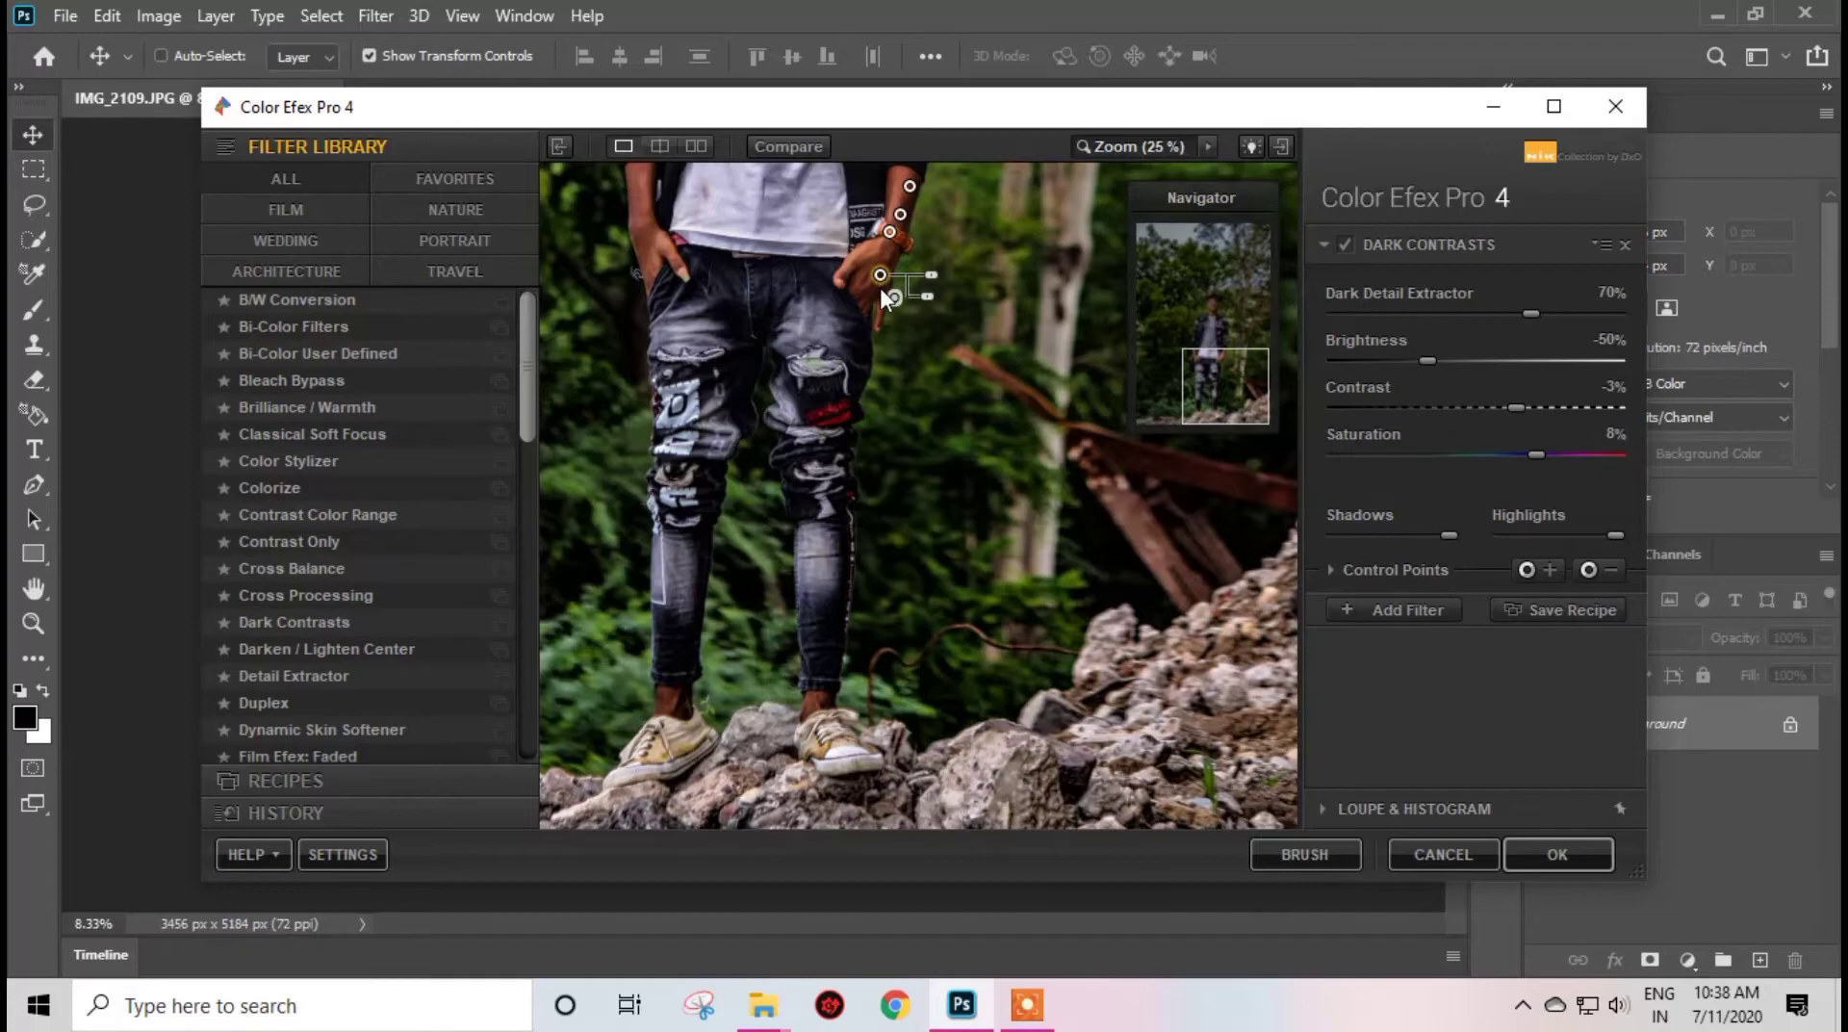
# Step: Add negative control points on both ankles and shrink their areas of effect
pyautogui.click(813, 695)
pyautogui.click(661, 702)
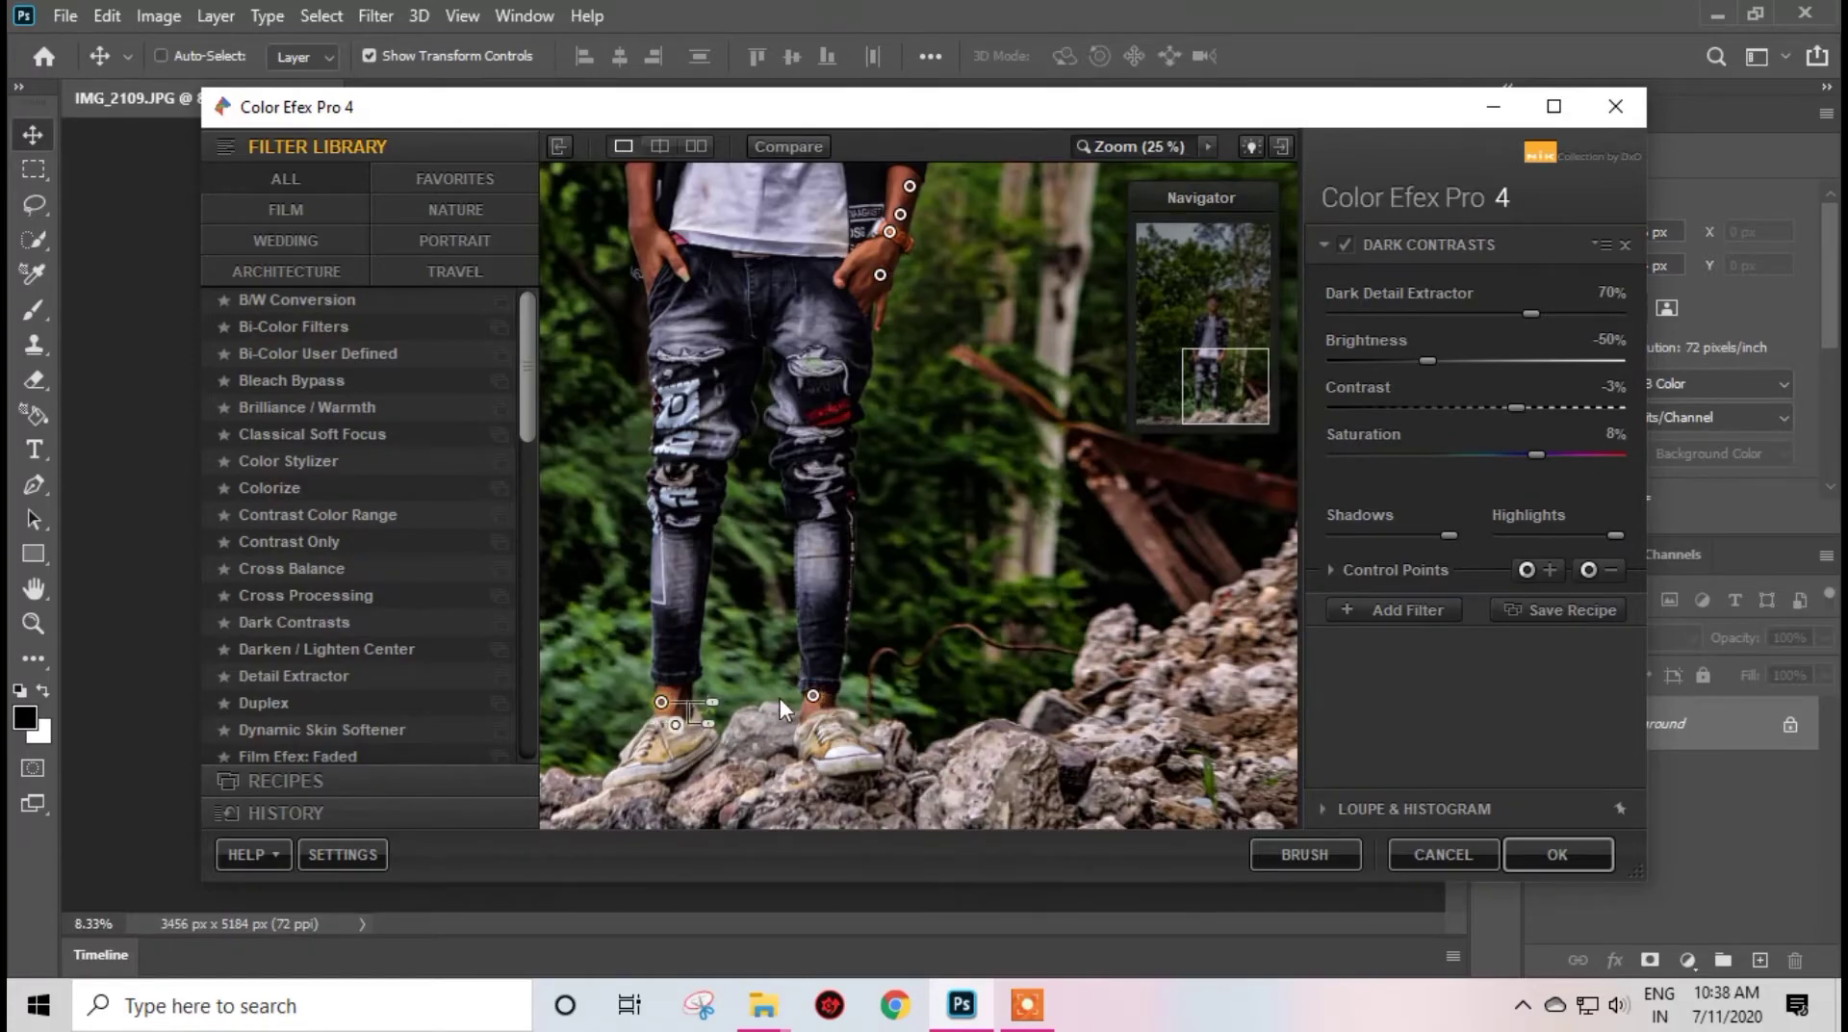
pyautogui.moveTo(711, 704); pyautogui.dragTo(709, 703)
pyautogui.moveTo(863, 700)
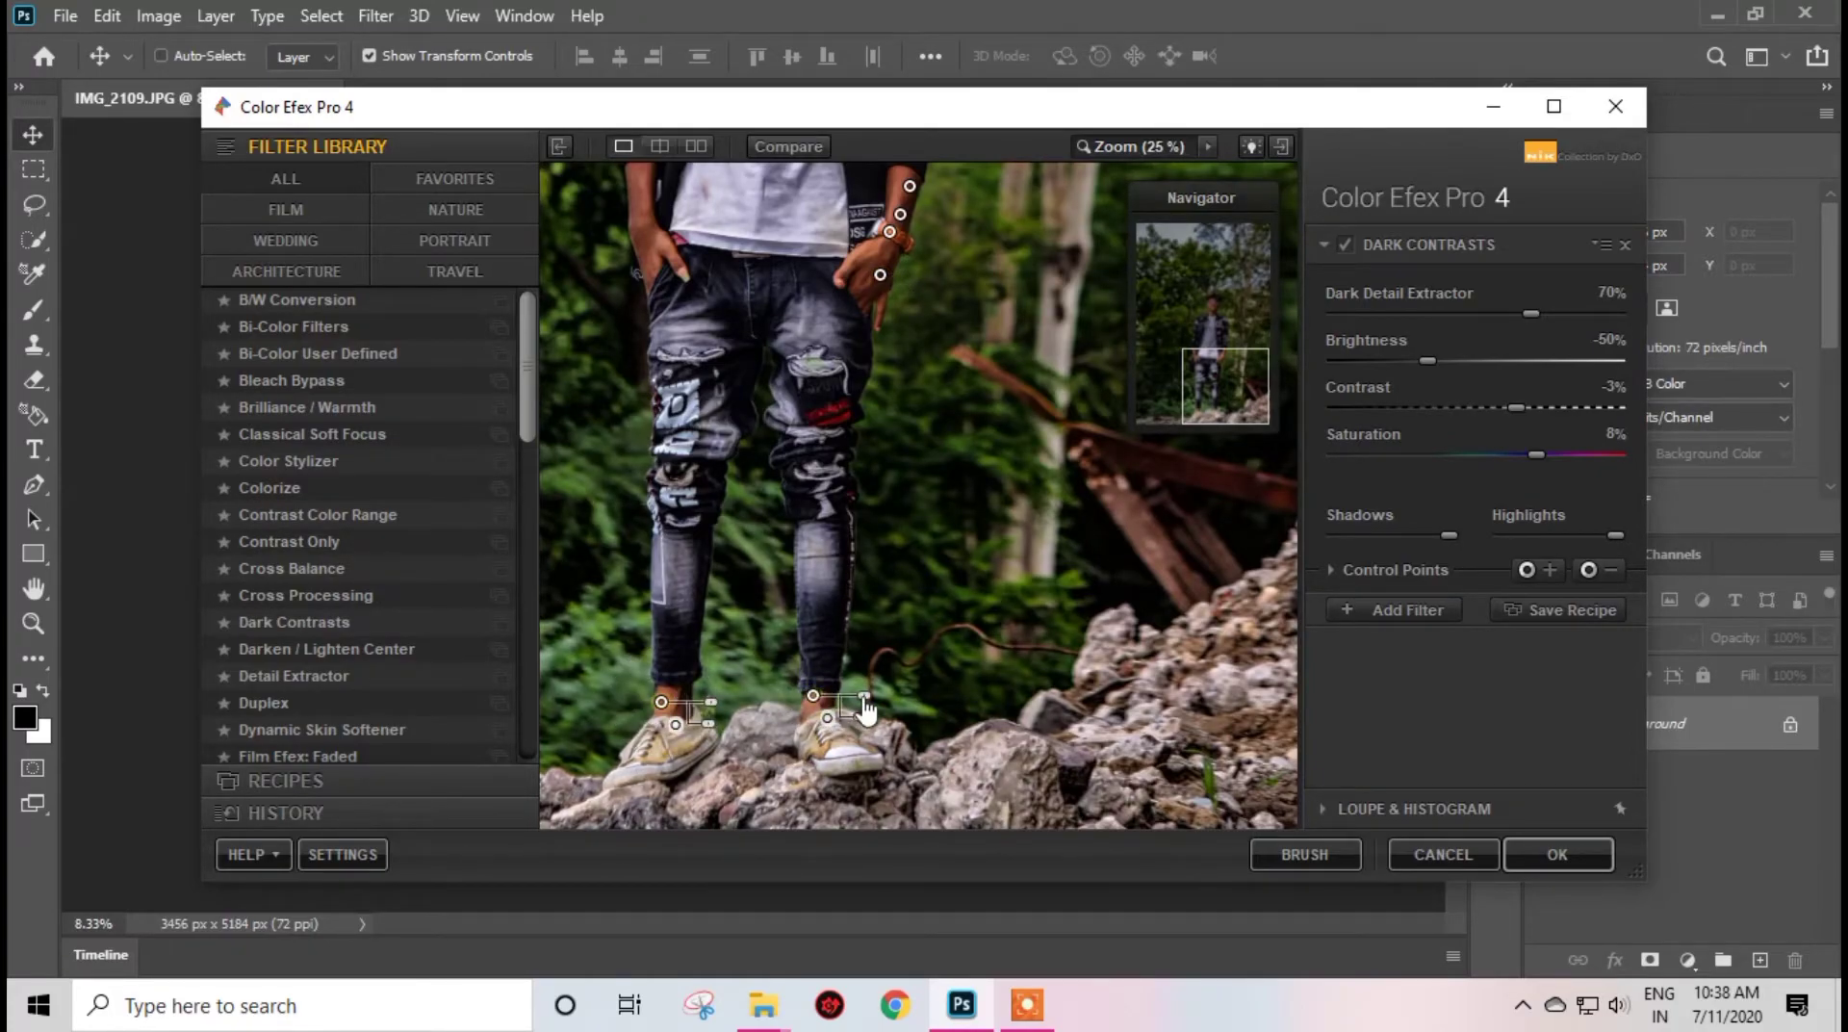
# Step: Compare the Dark Contrasts result with the original photo on the legs and on the whole figure
pyautogui.click(932, 619)
pyautogui.click(797, 144)
pyautogui.click(797, 144)
pyautogui.click(976, 470)
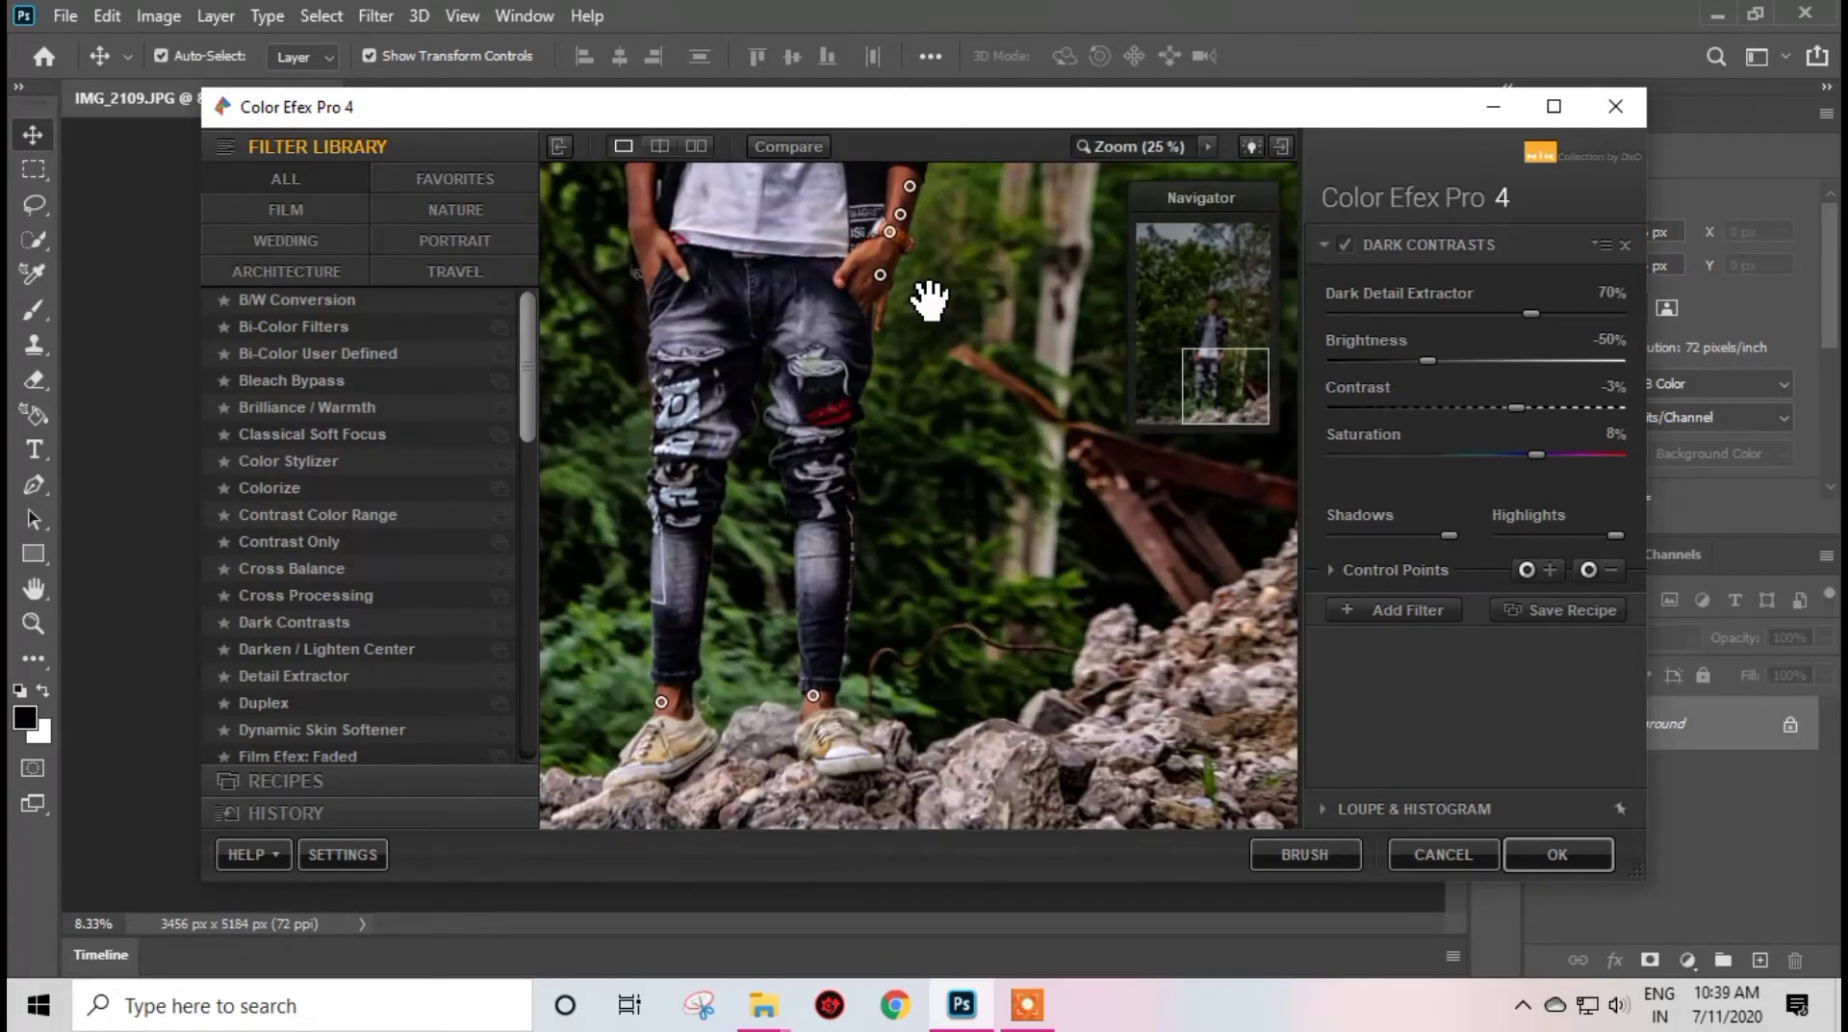
pyautogui.moveTo(928, 298); pyautogui.dragTo(933, 385)
pyautogui.click(786, 148)
pyautogui.click(787, 152)
pyautogui.click(980, 481)
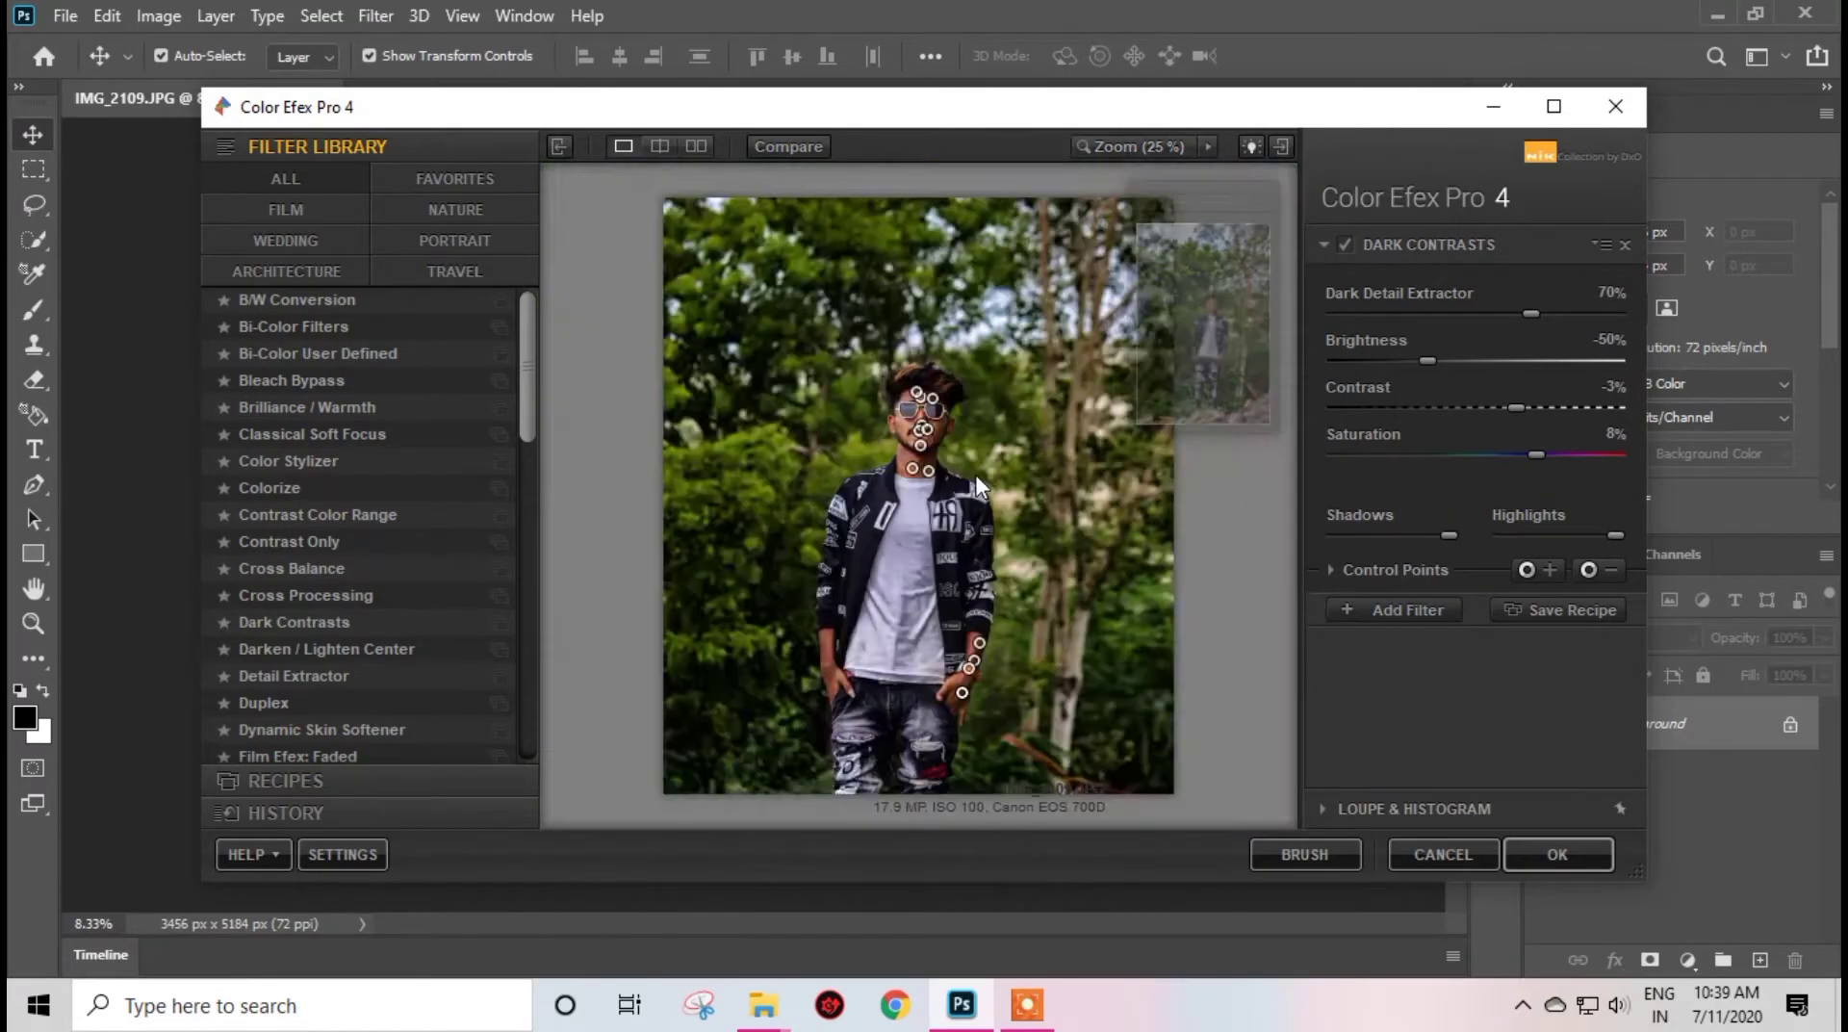
# Step: Set the Dark Contrasts Brightness to -56% and add a Detail Extractor filter on top of it
pyautogui.moveTo(1434, 358); pyautogui.dragTo(1418, 358)
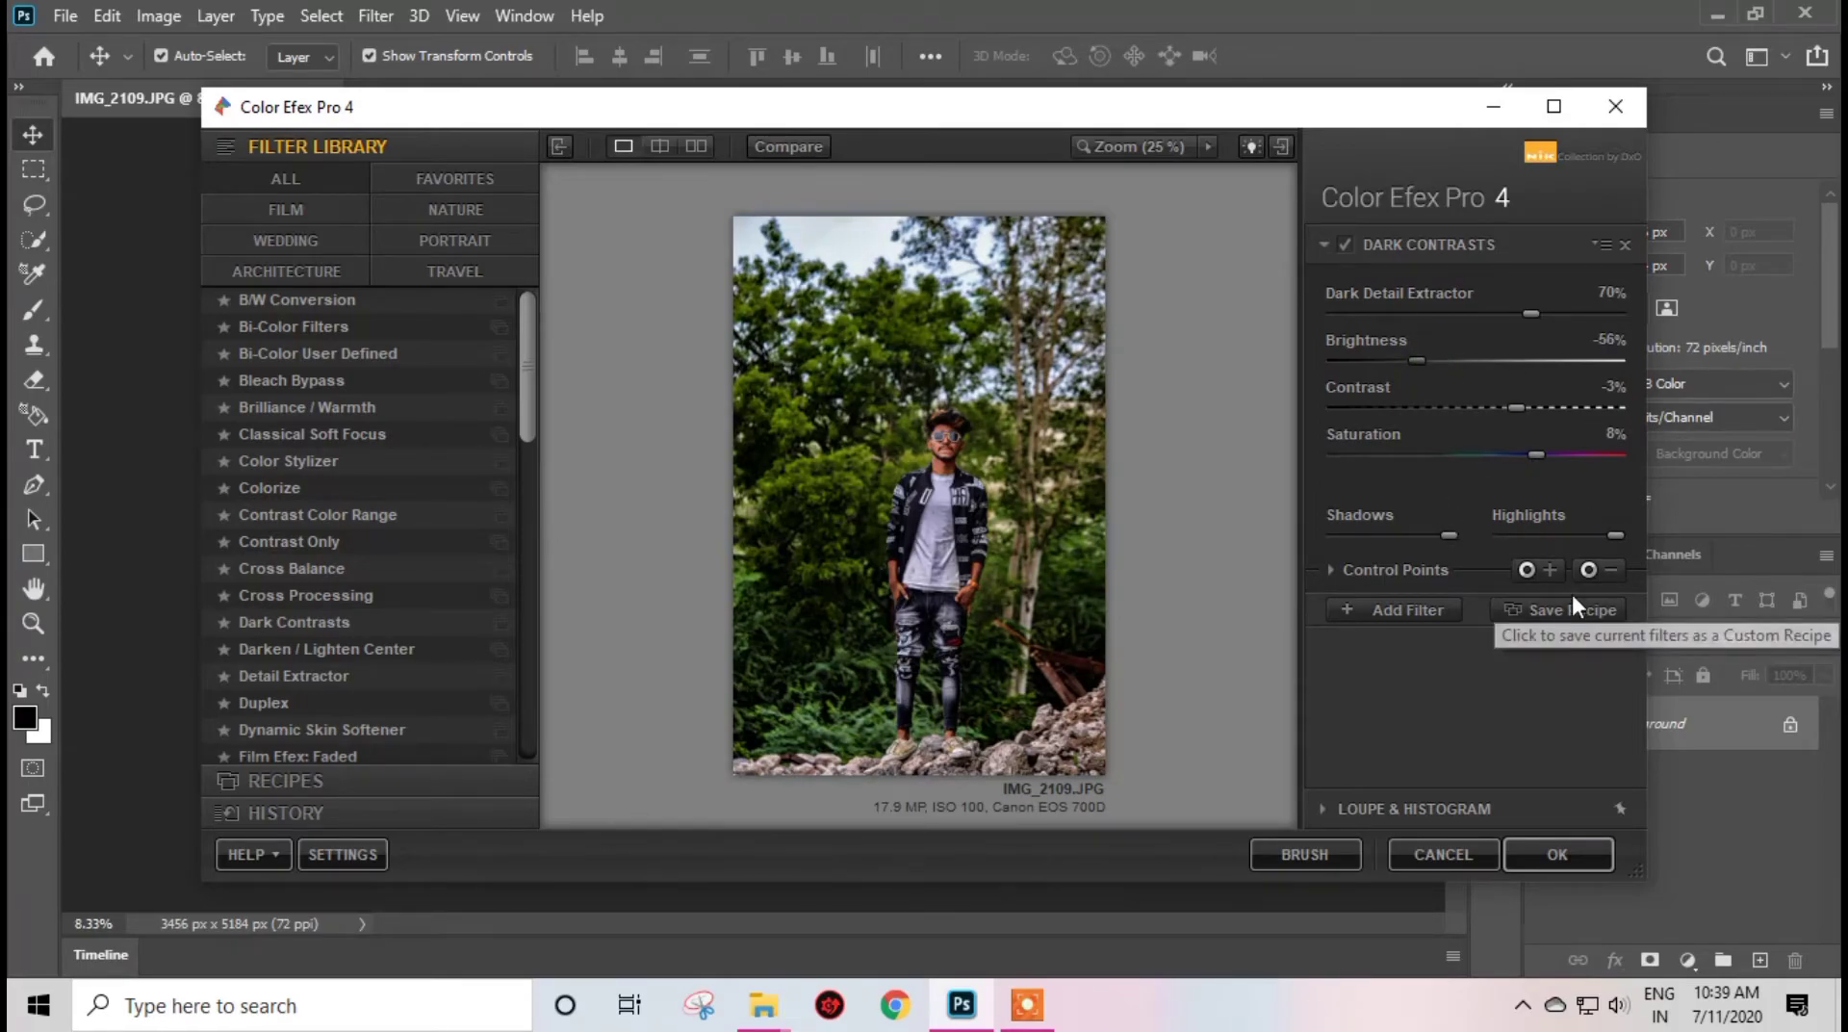
pyautogui.click(1405, 610)
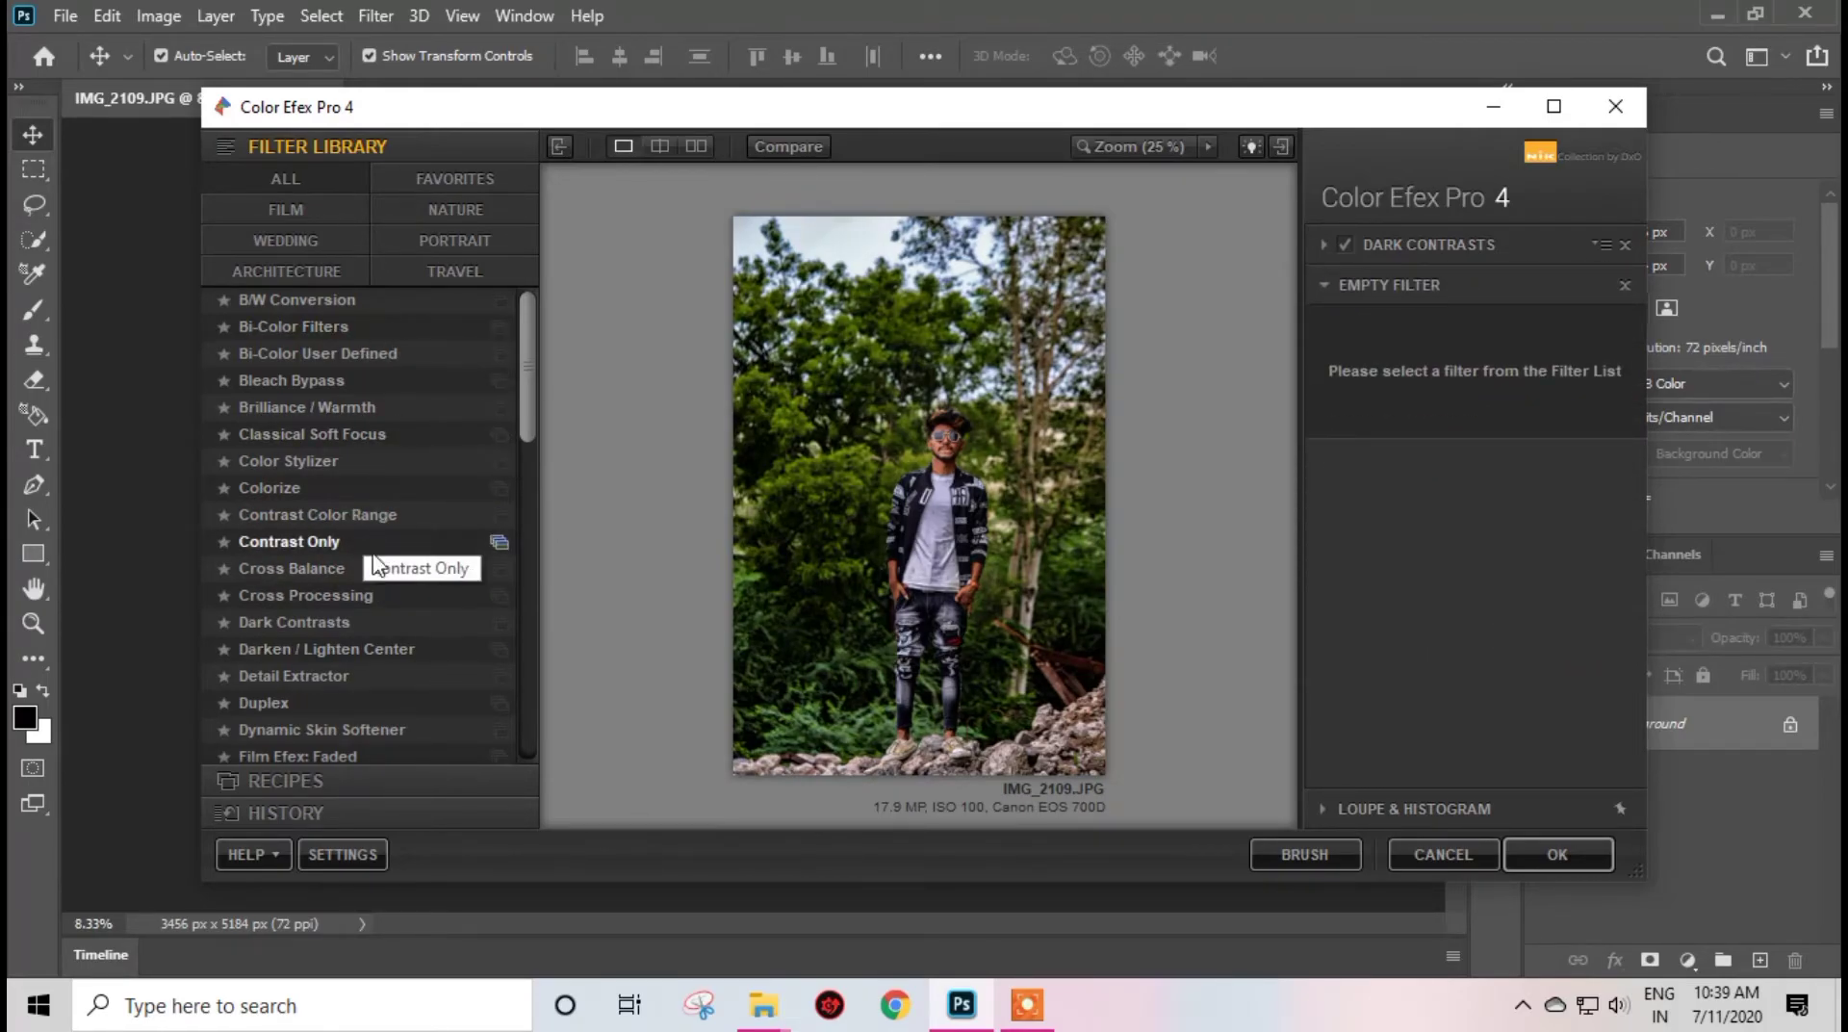
pyautogui.click(384, 677)
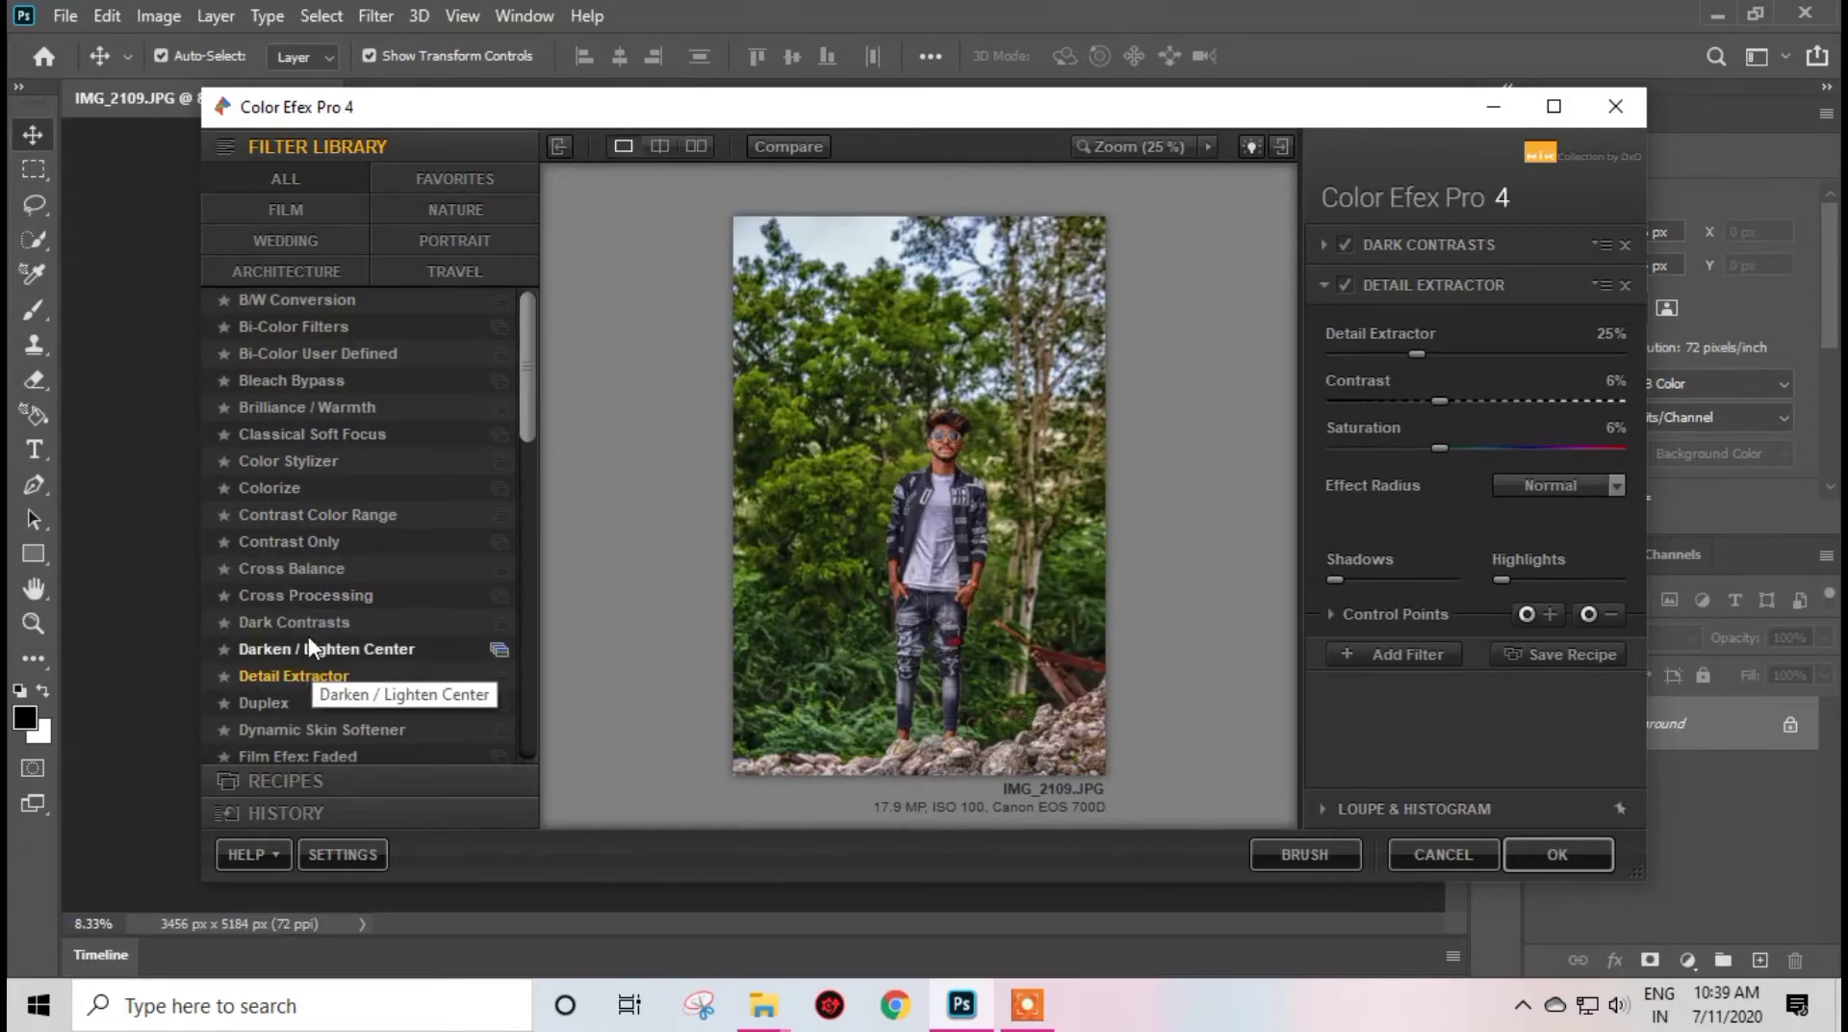
# Step: Try the Contrast Only filter in place of Detail Extractor, and switch back to Detail Extractor
pyautogui.click(324, 552)
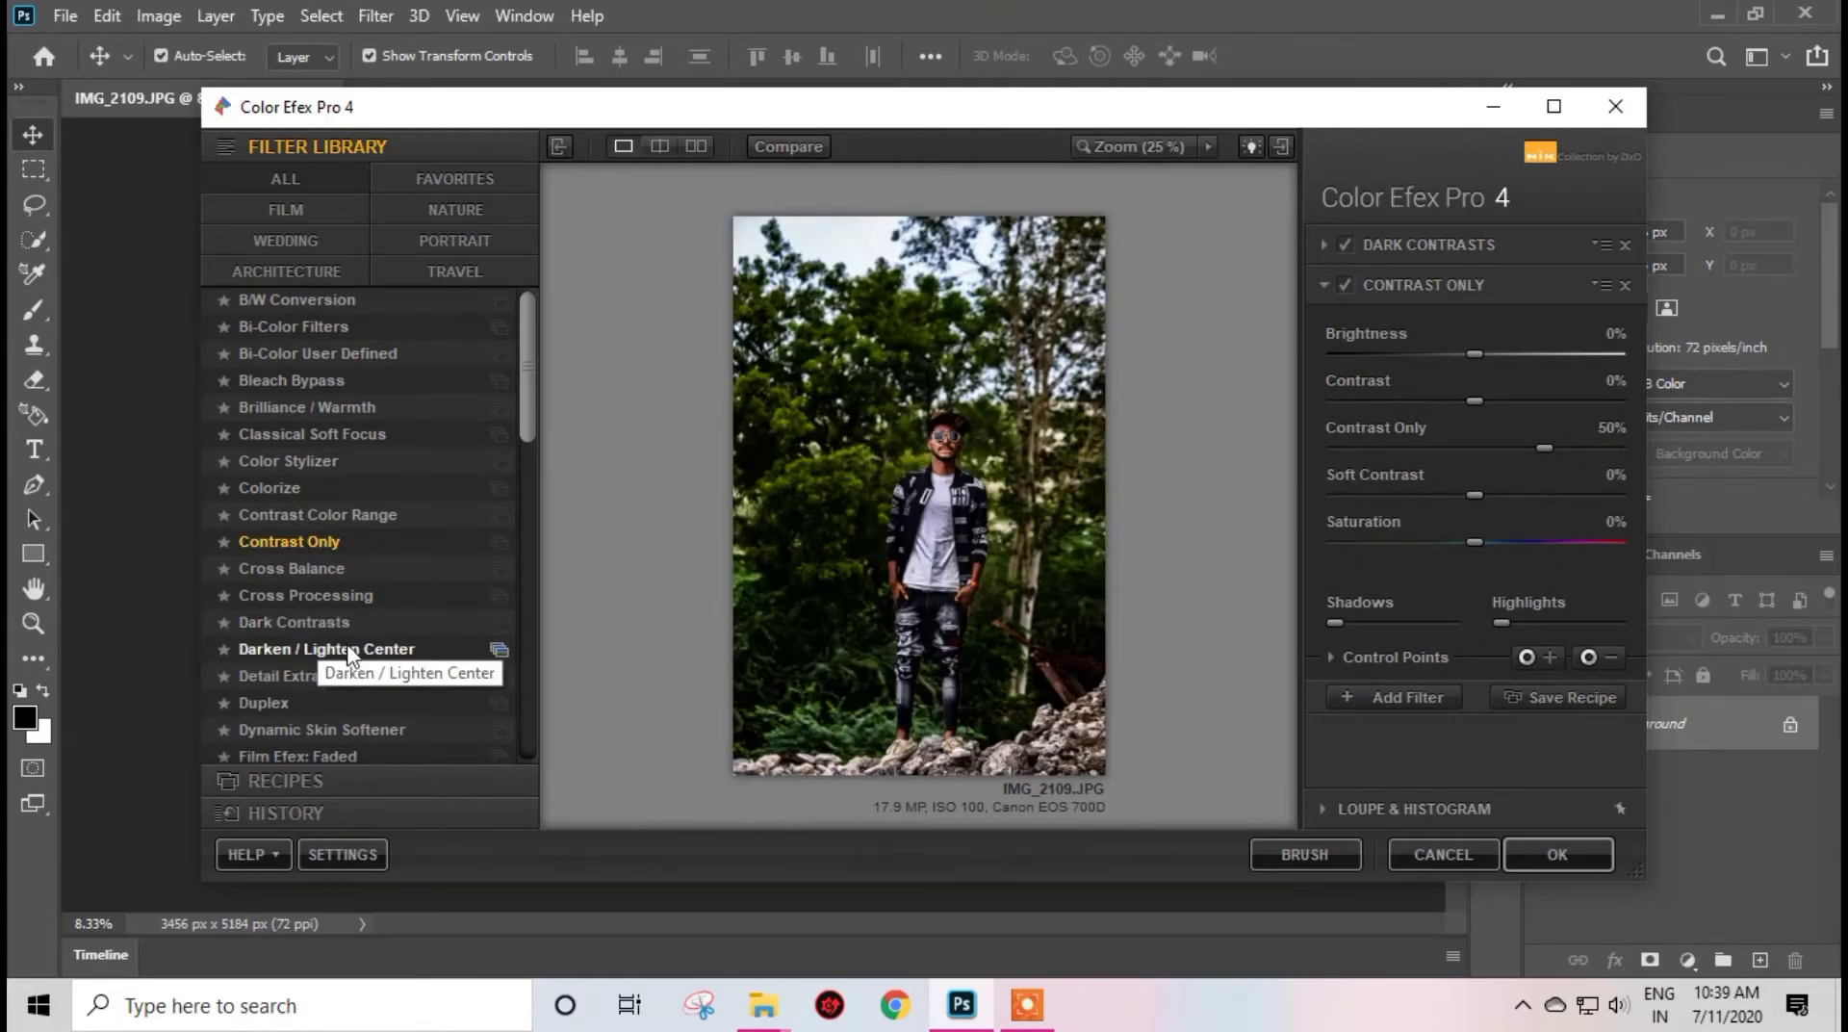
pyautogui.click(302, 624)
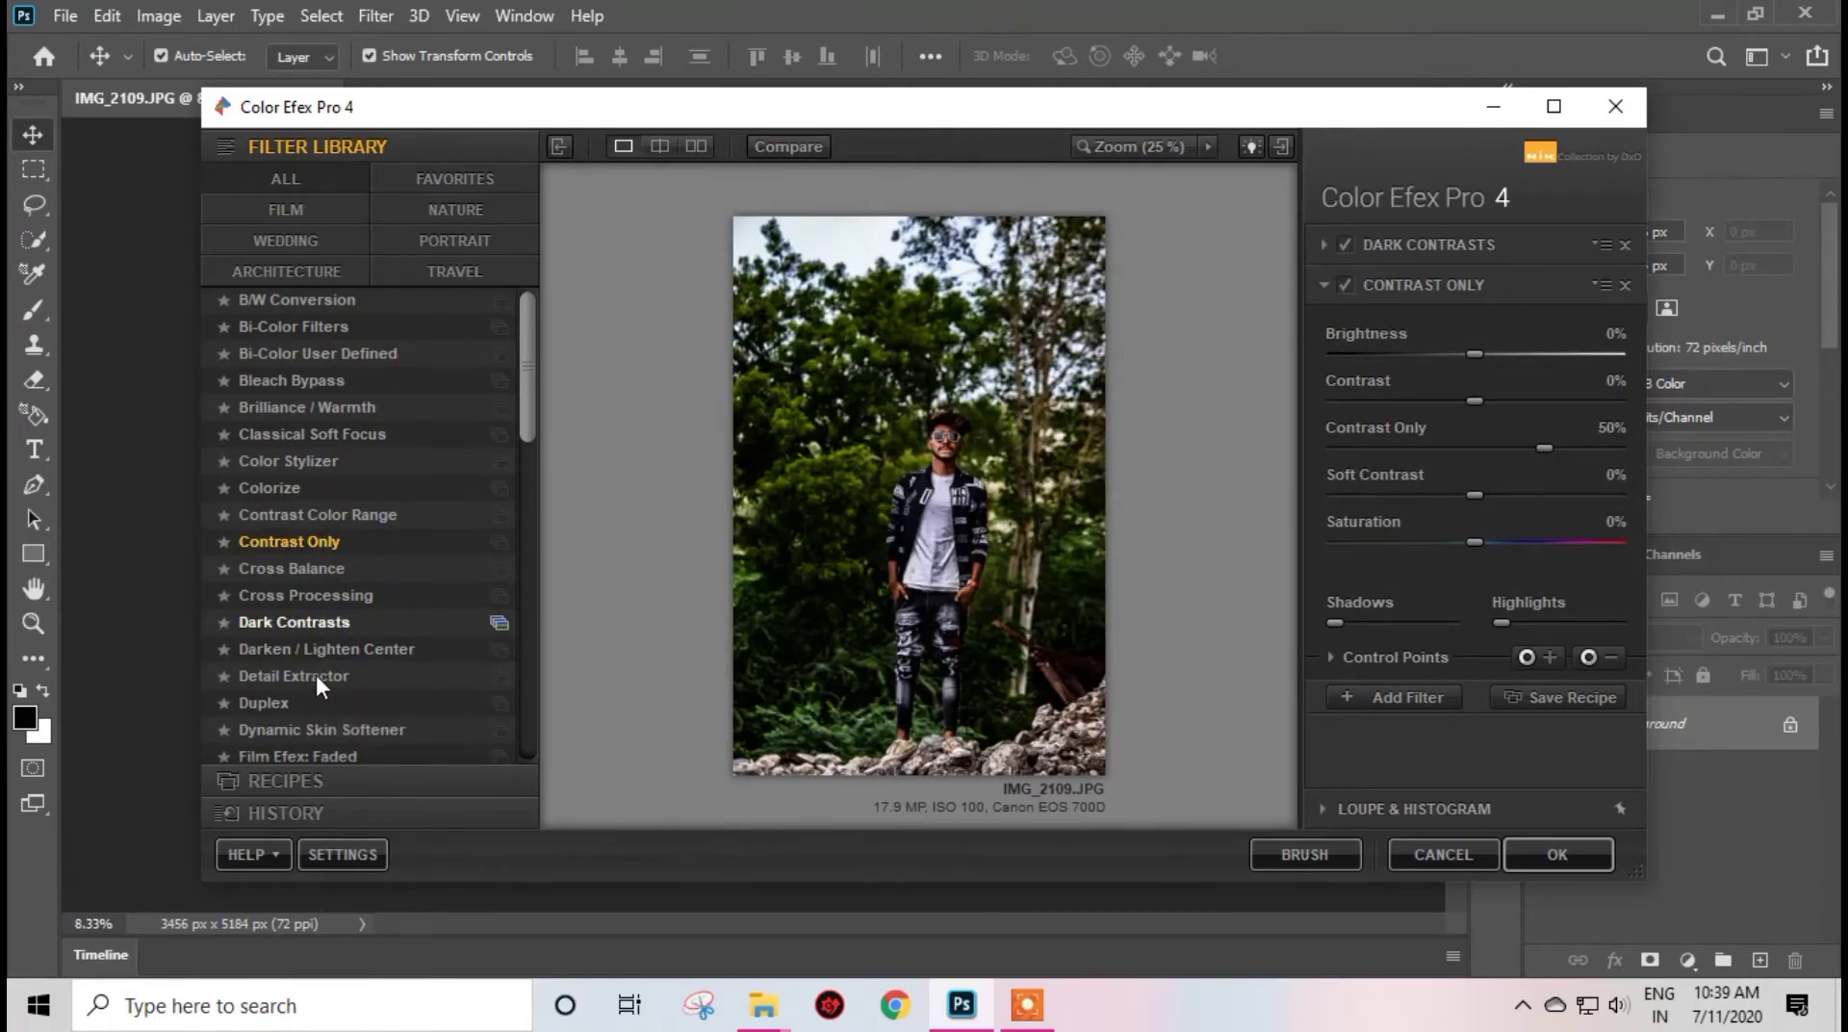
pyautogui.click(318, 681)
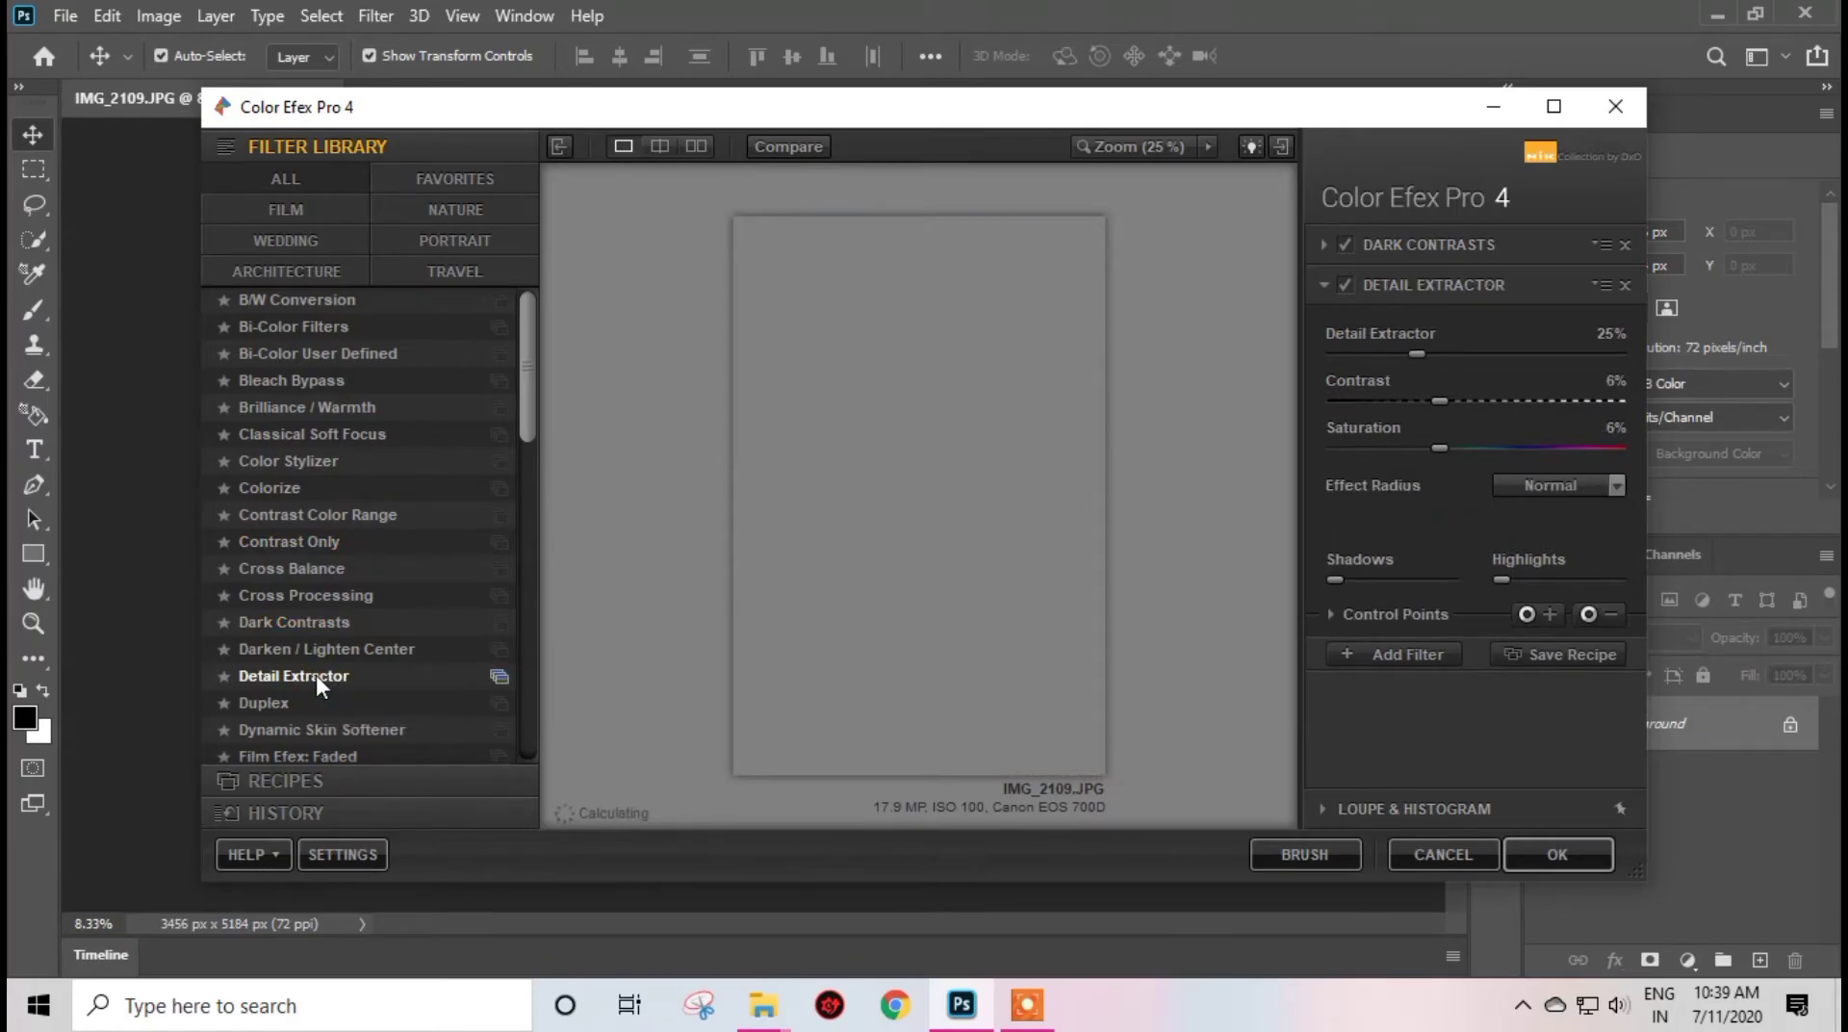
pyautogui.click(882, 418)
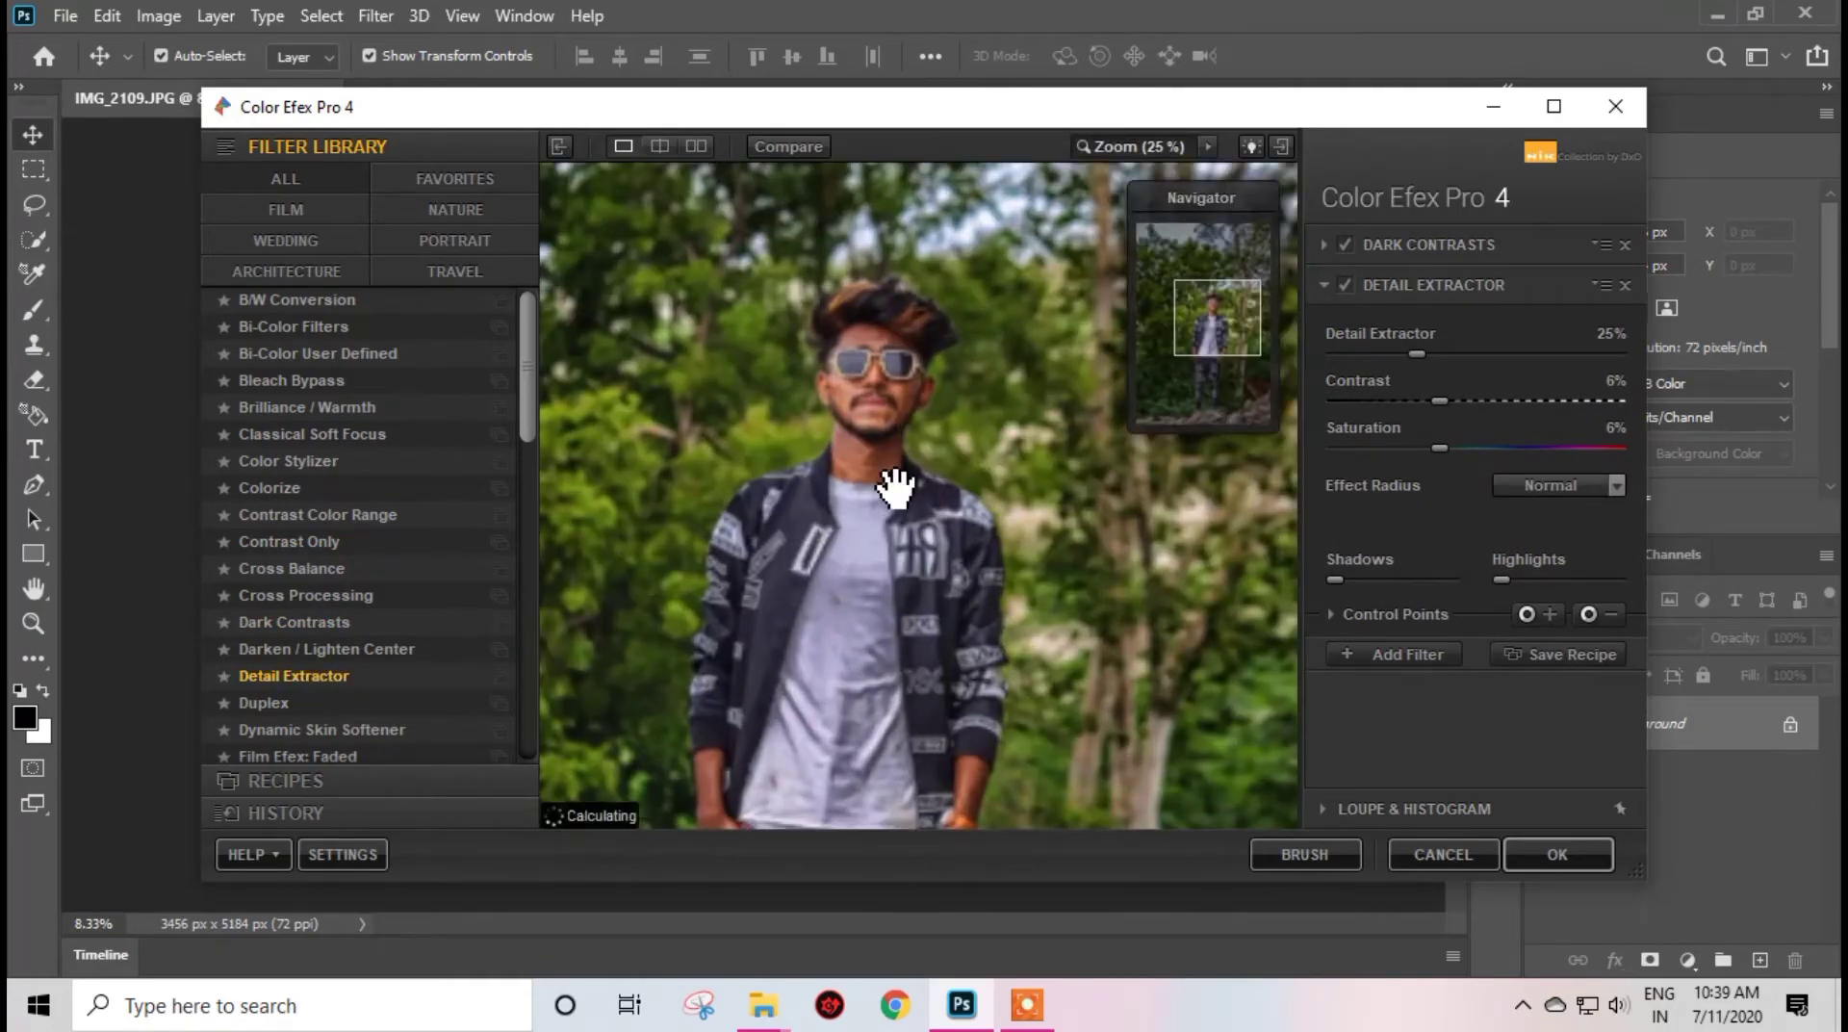
pyautogui.moveTo(895, 486); pyautogui.dragTo(922, 465)
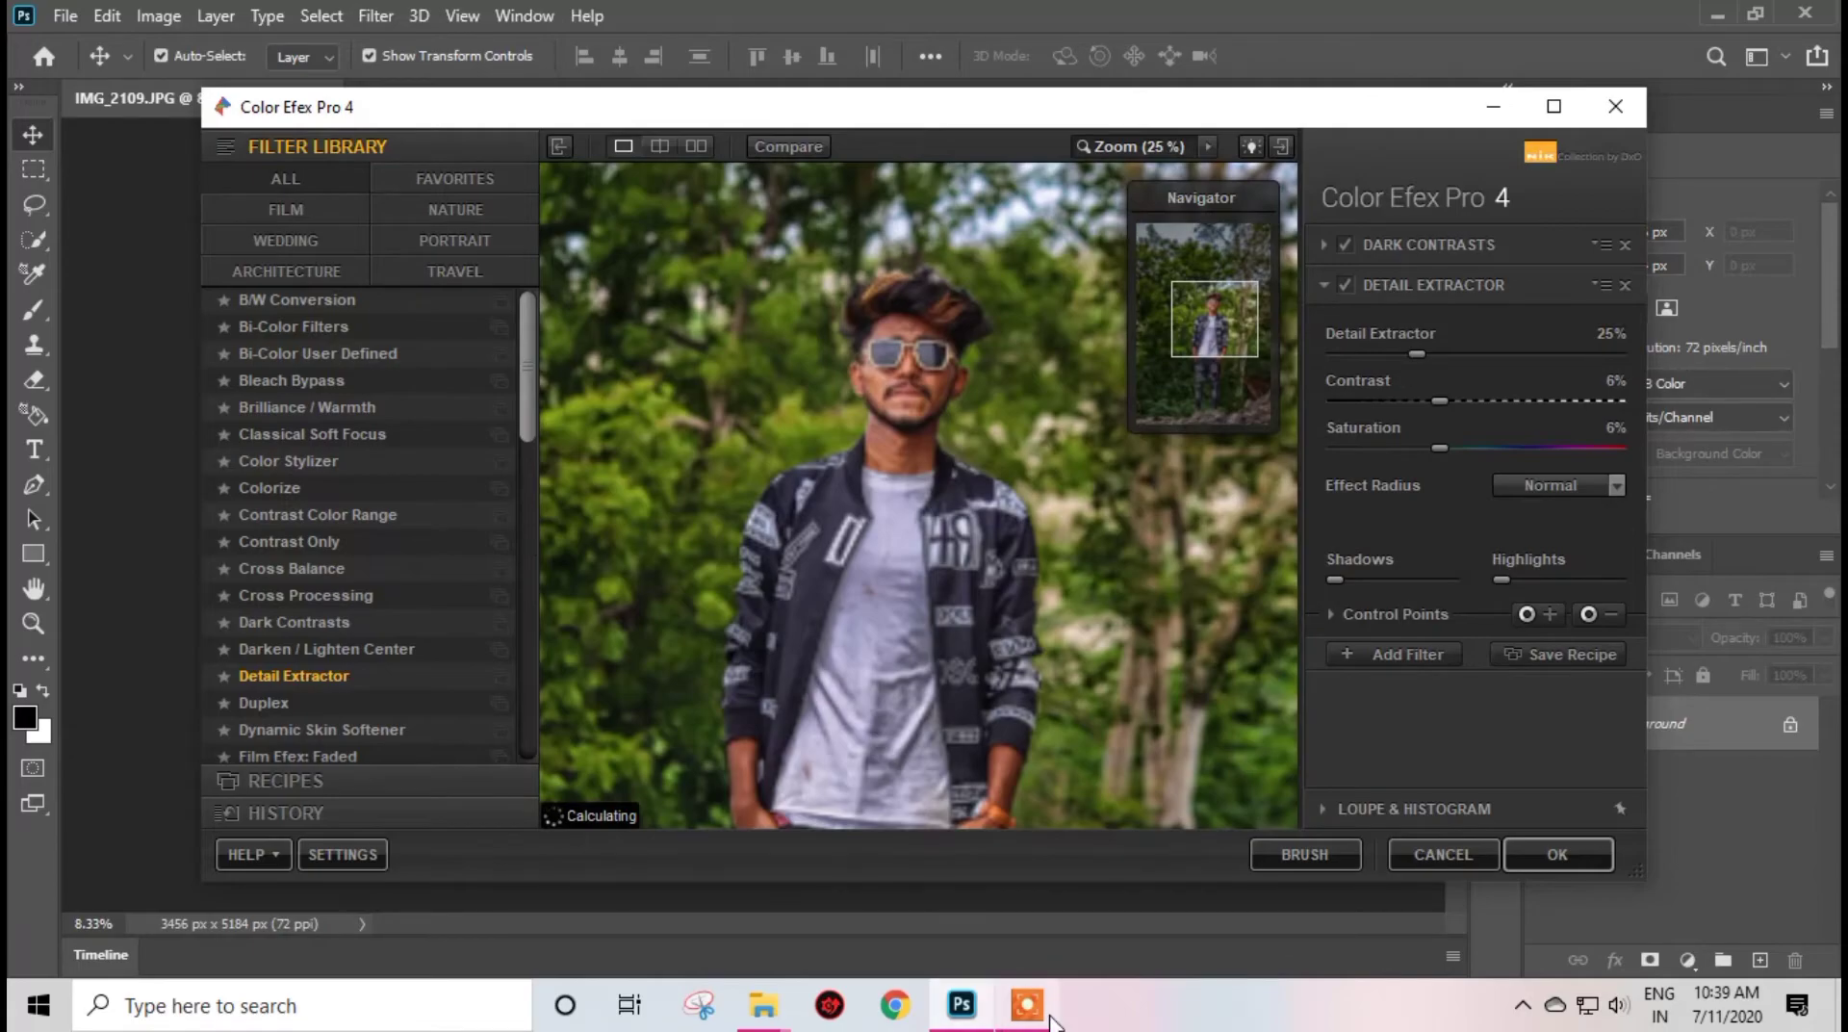
pyautogui.moveTo(1026, 1004)
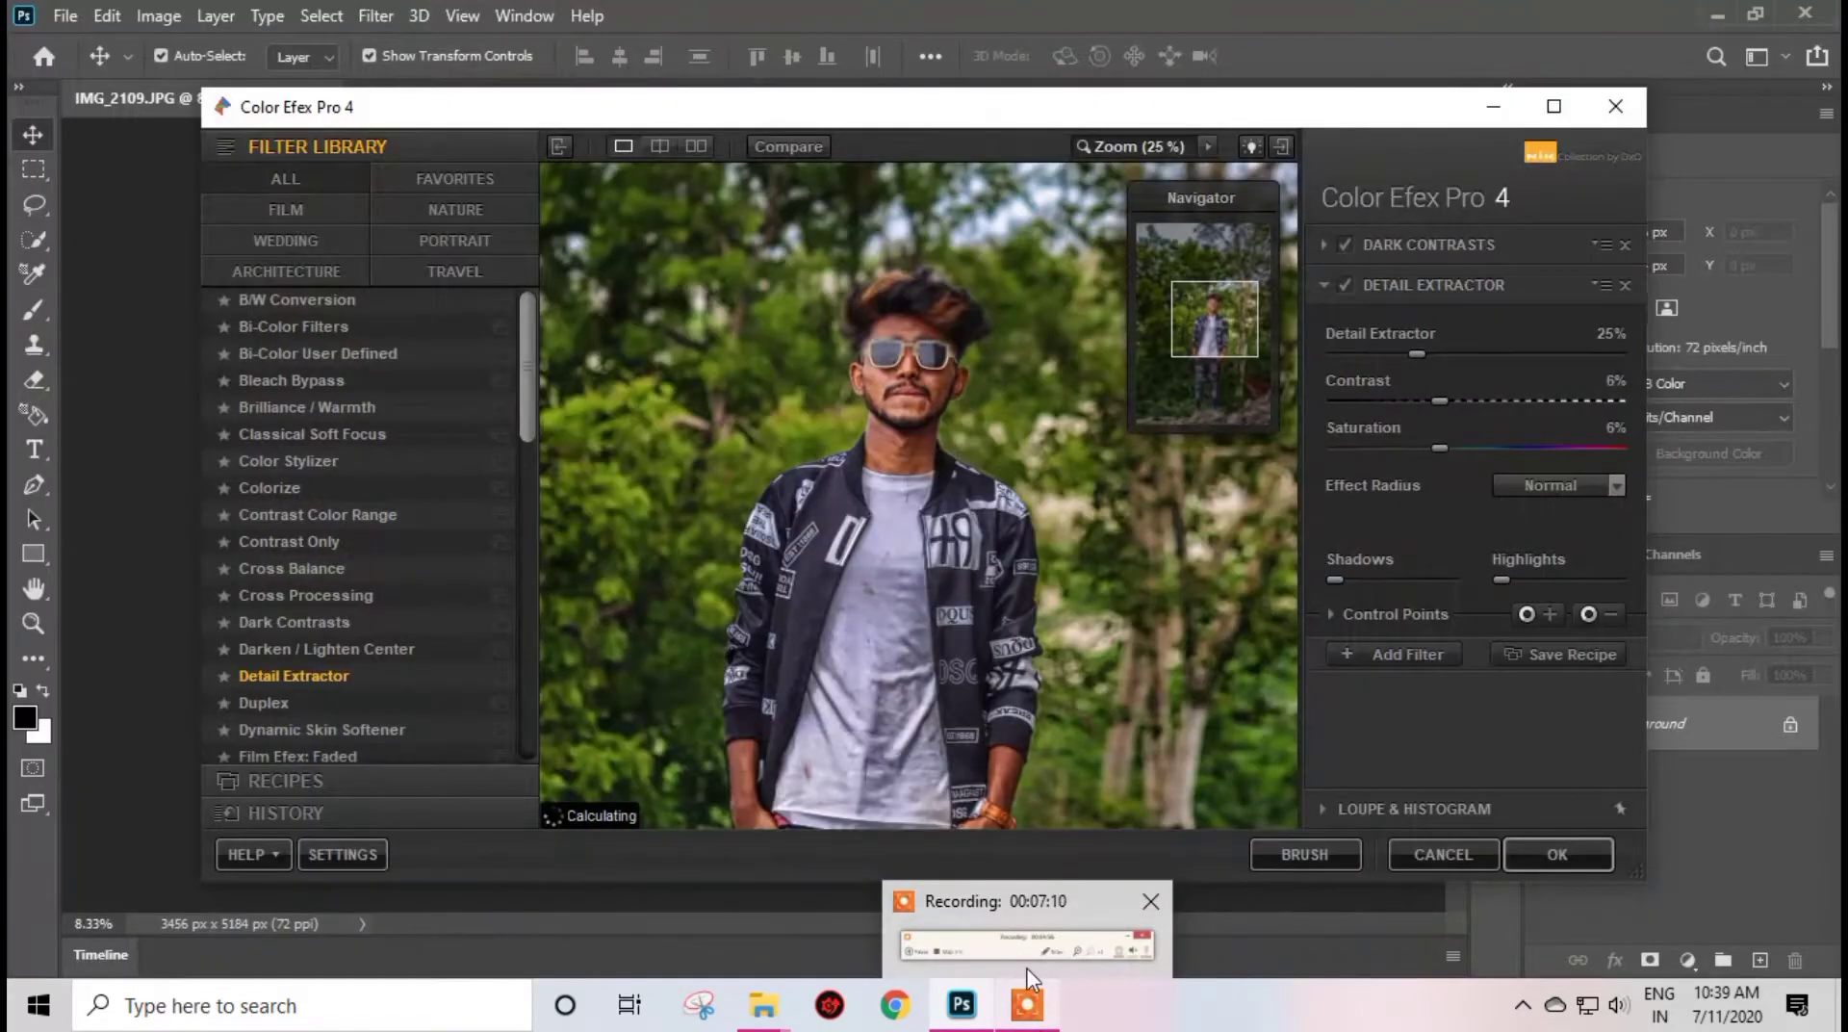
pyautogui.click(1027, 948)
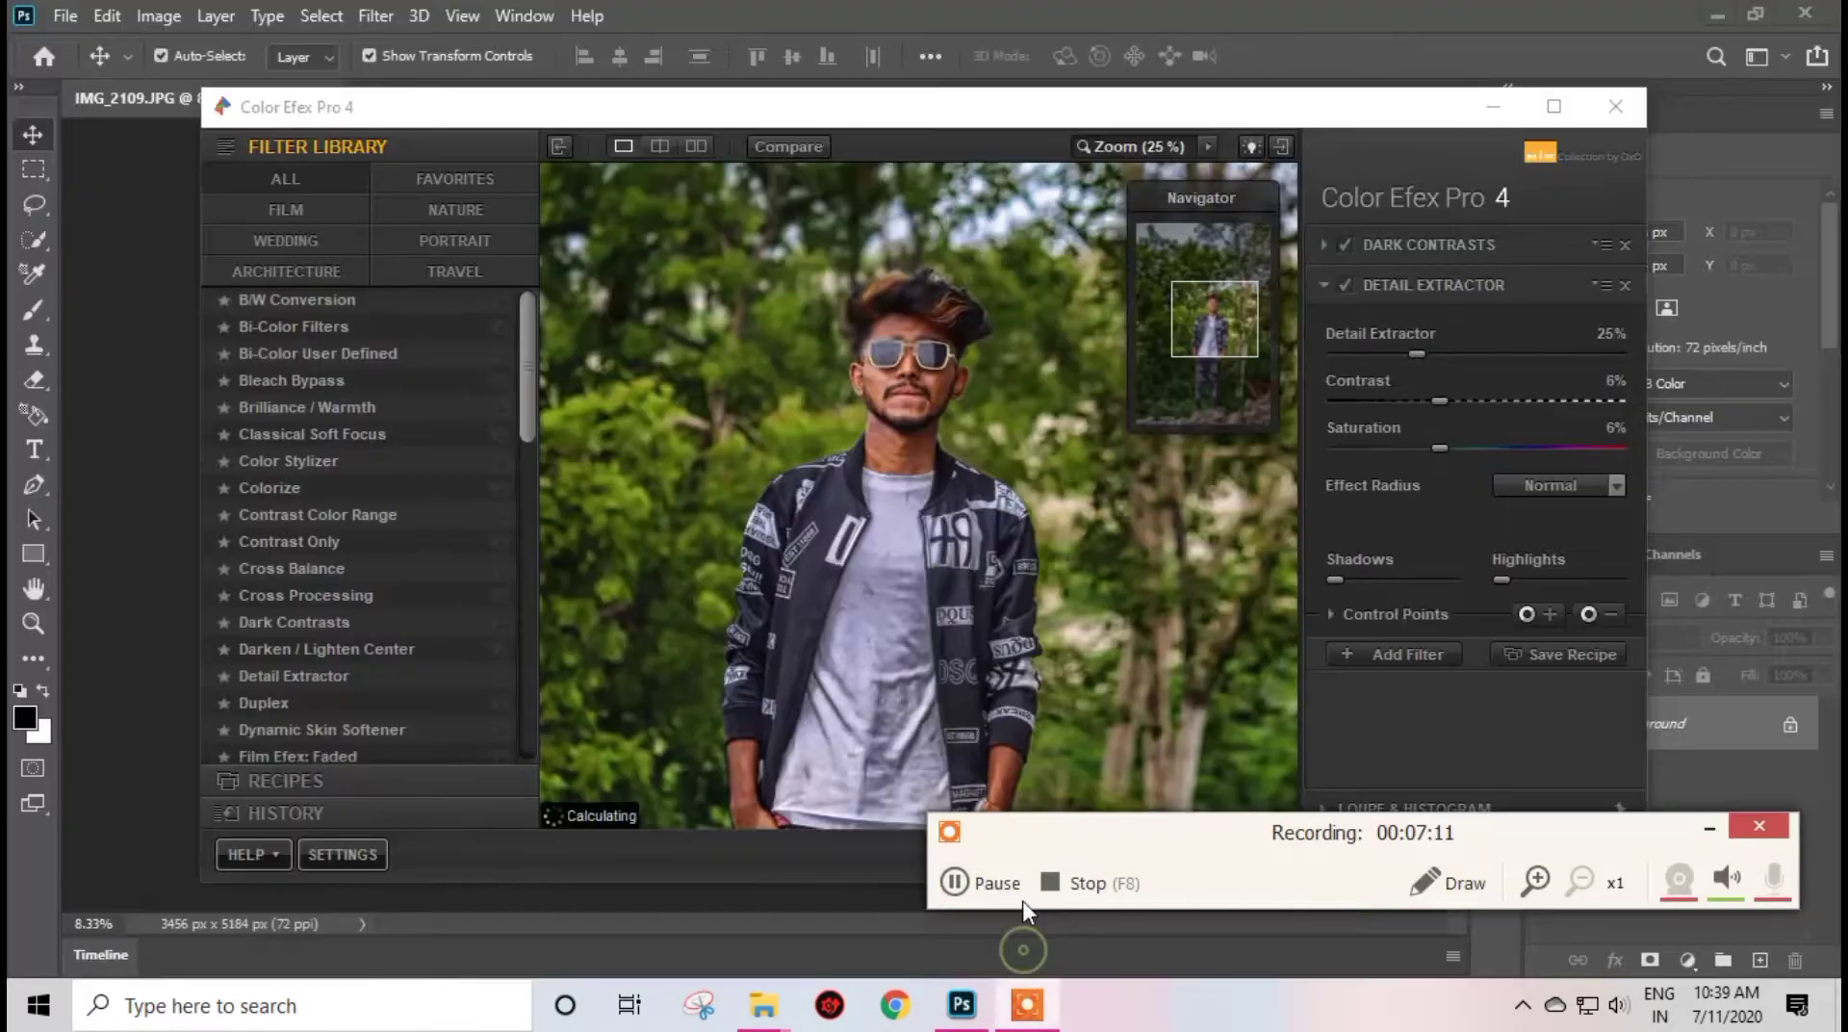
pyautogui.moveTo(219, 668); pyautogui.dragTo(386, 692)
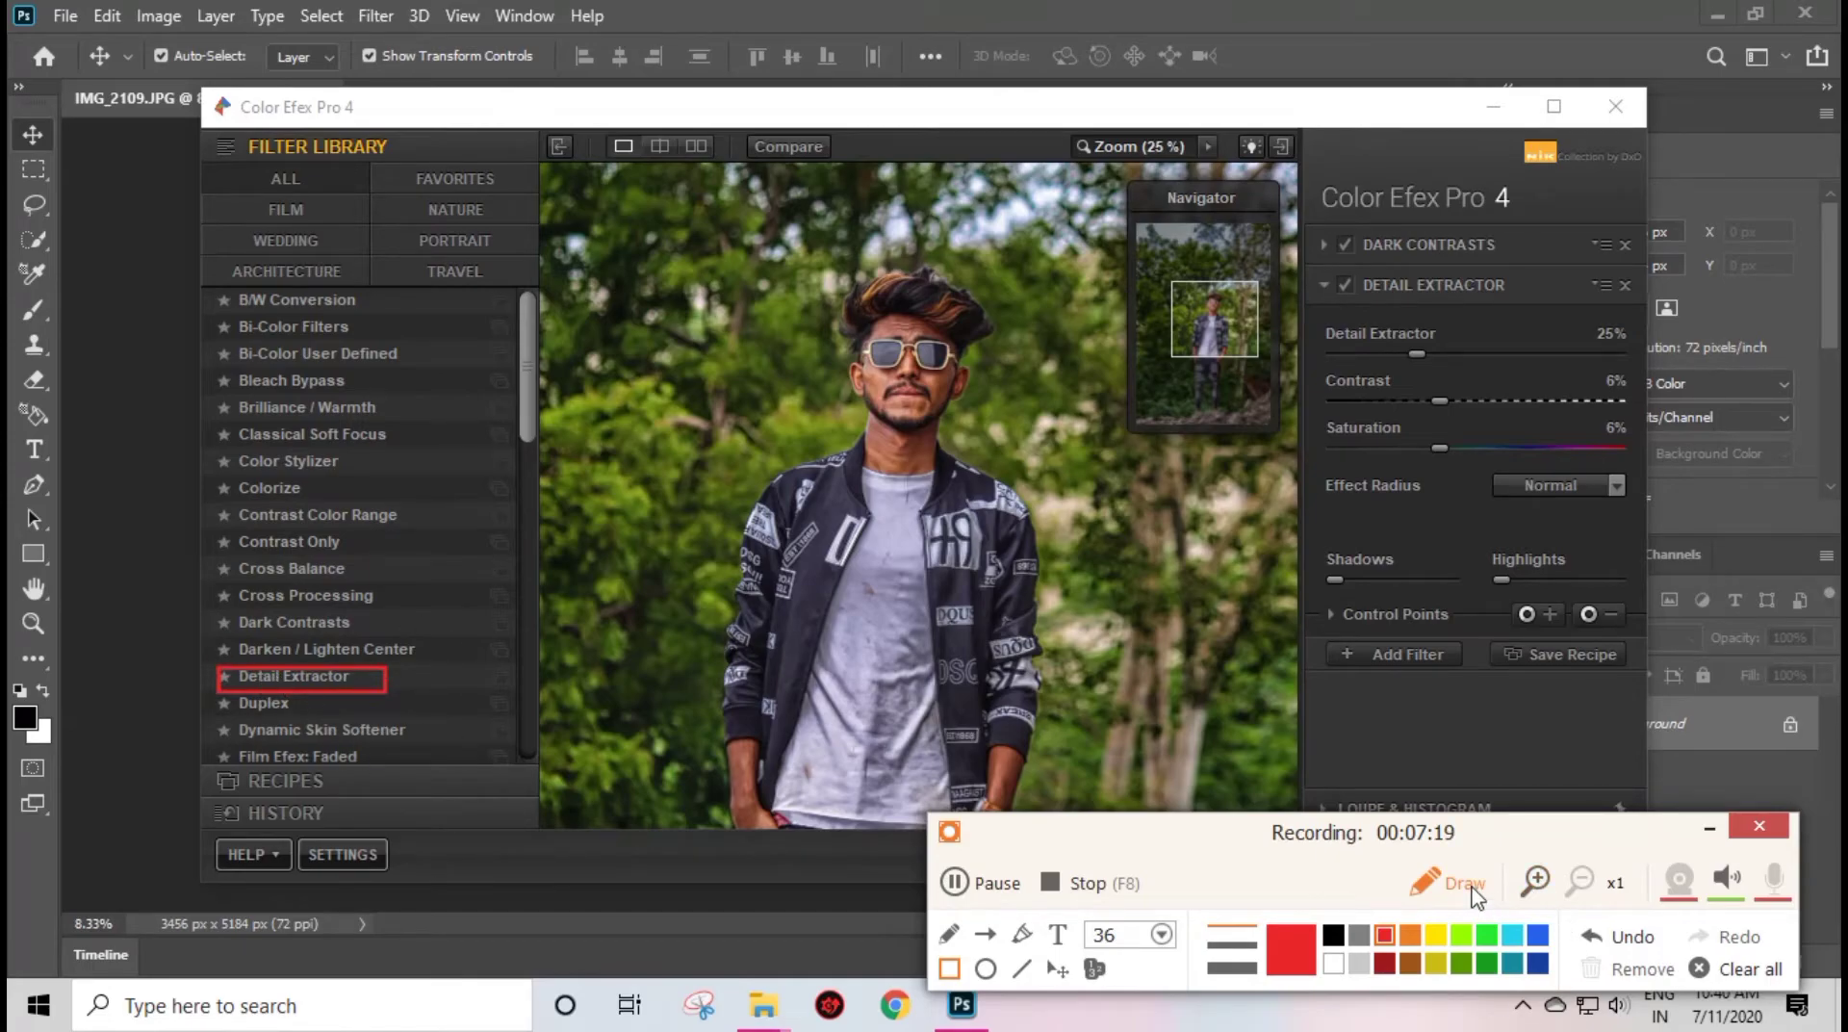
pyautogui.click(1638, 935)
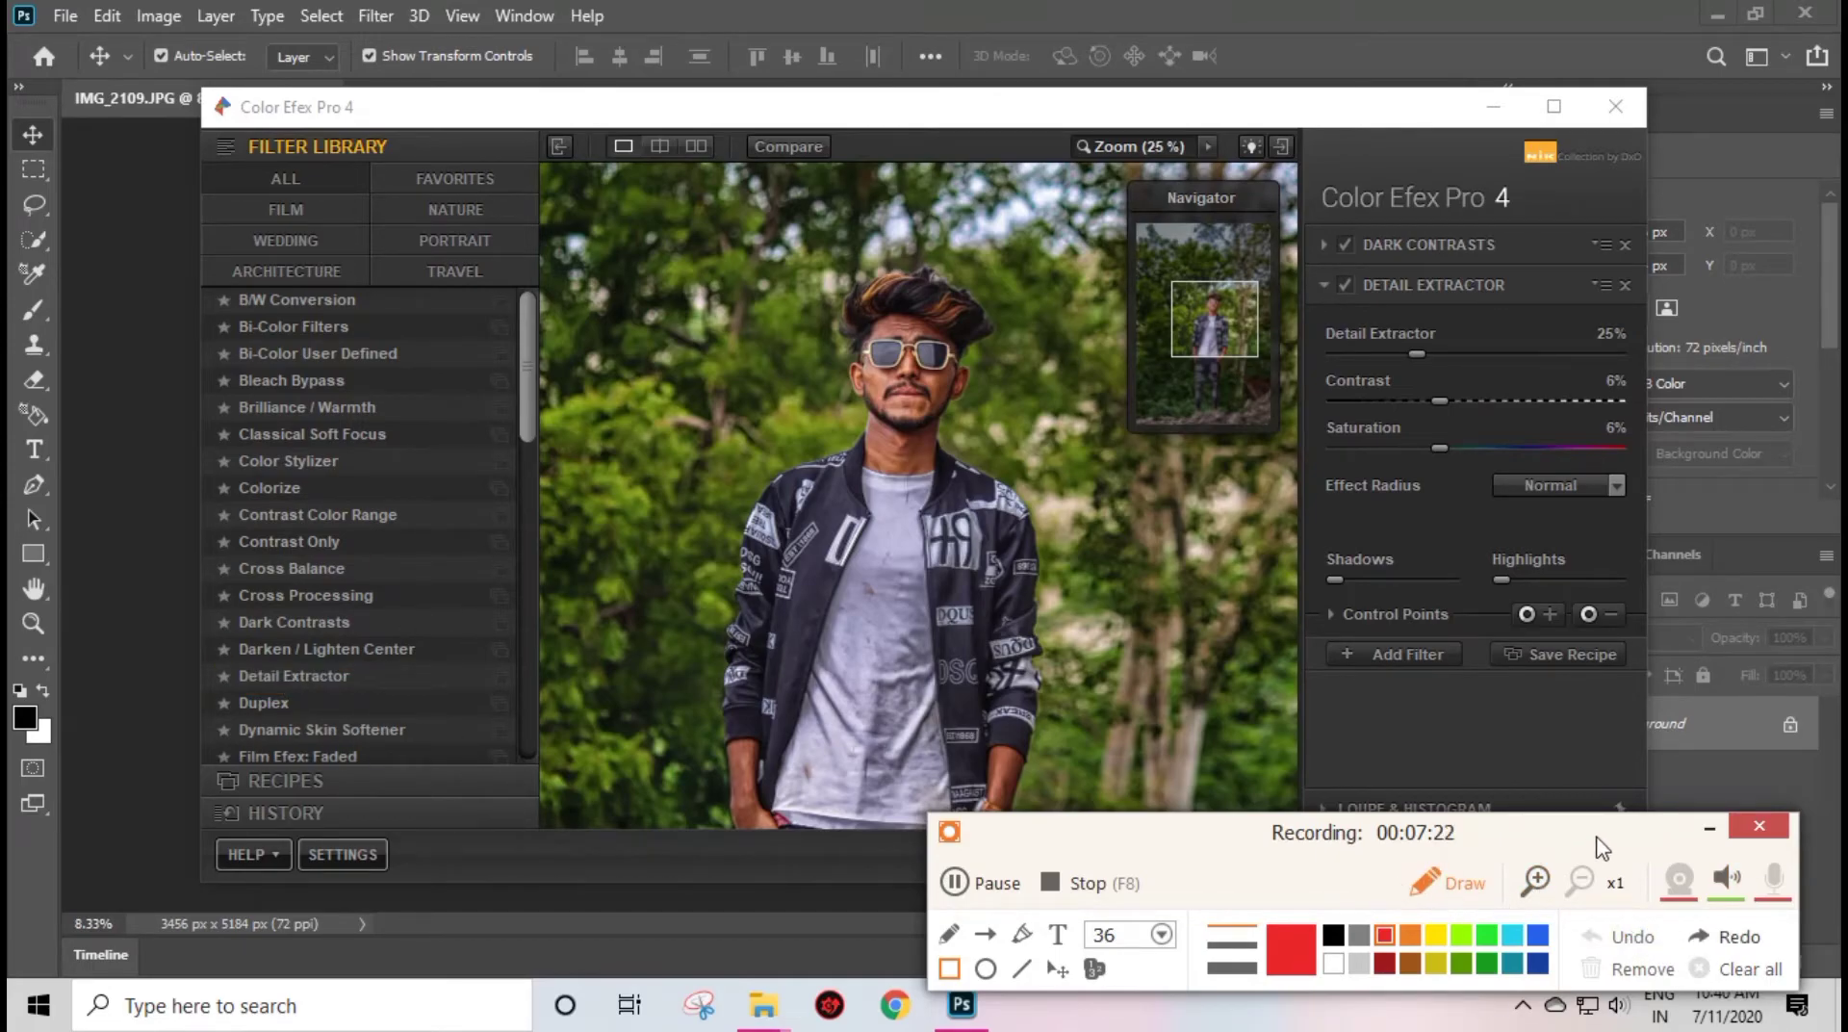
pyautogui.click(1464, 883)
pyautogui.click(1709, 829)
# Step: Compare the upper body with the Detail Extractor effect off and on
pyautogui.moveTo(949, 397); pyautogui.dragTo(962, 493)
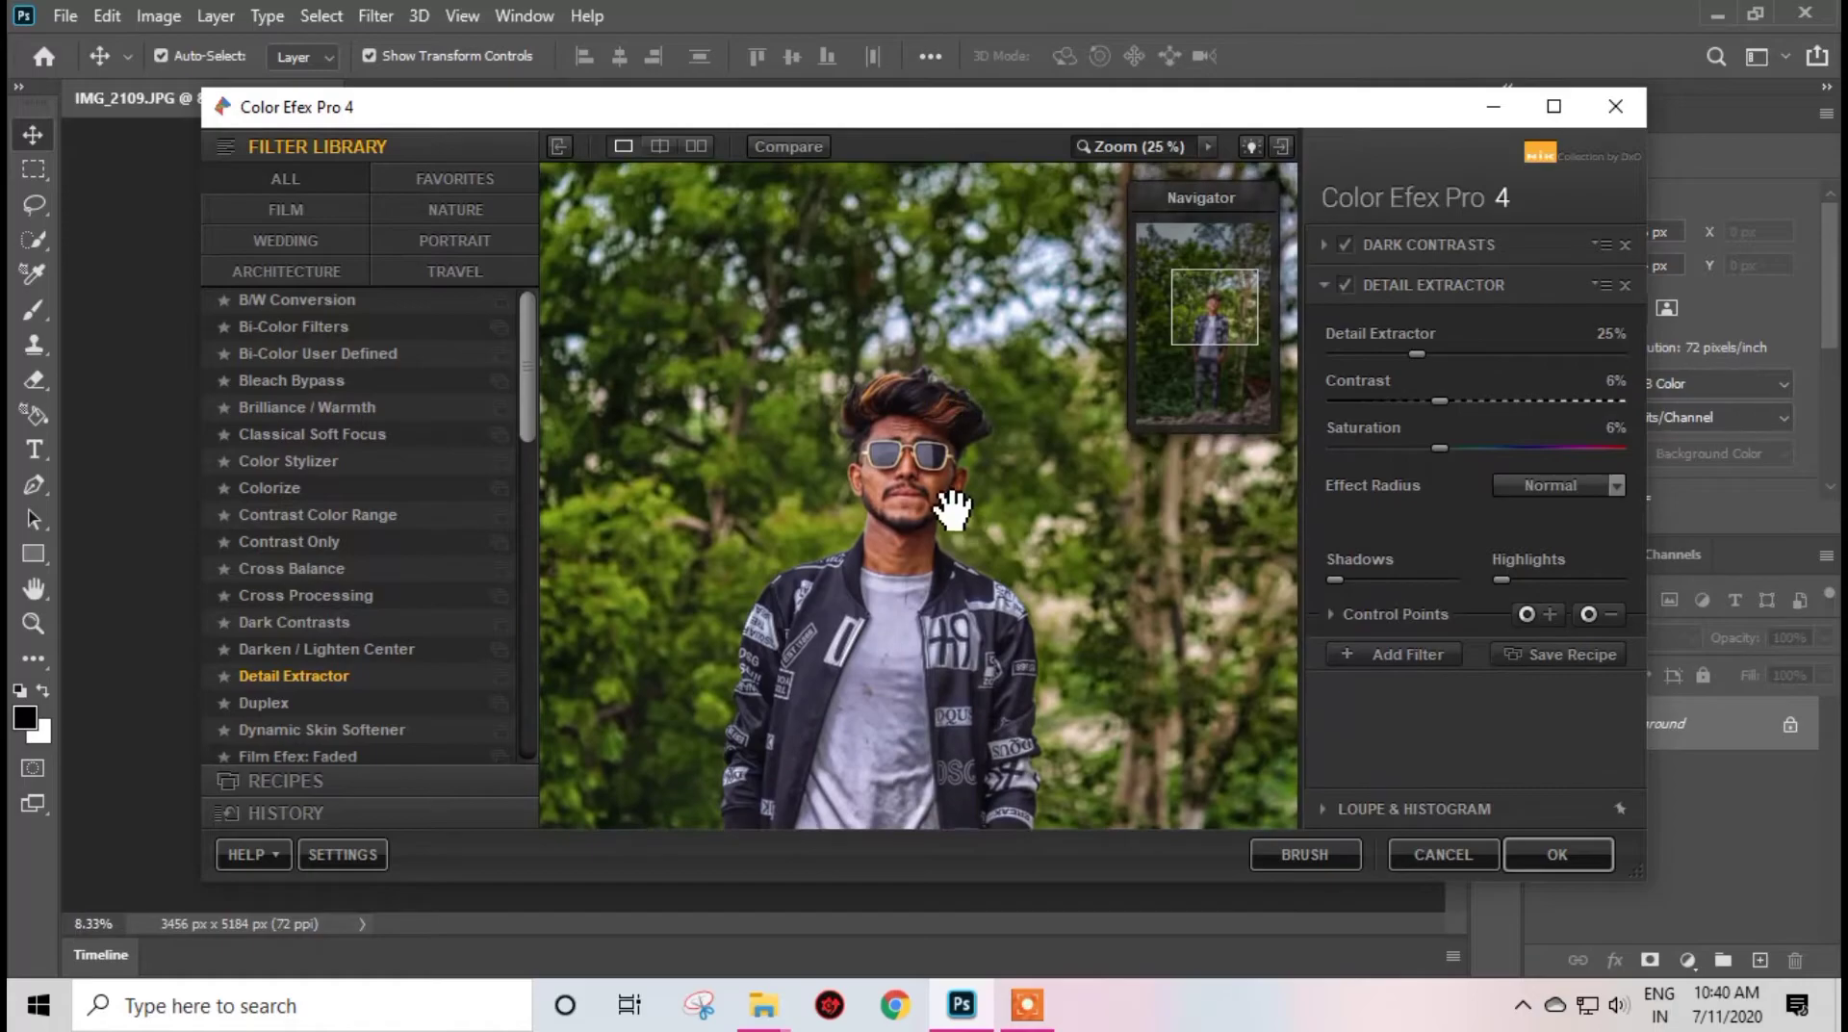
pyautogui.click(955, 431)
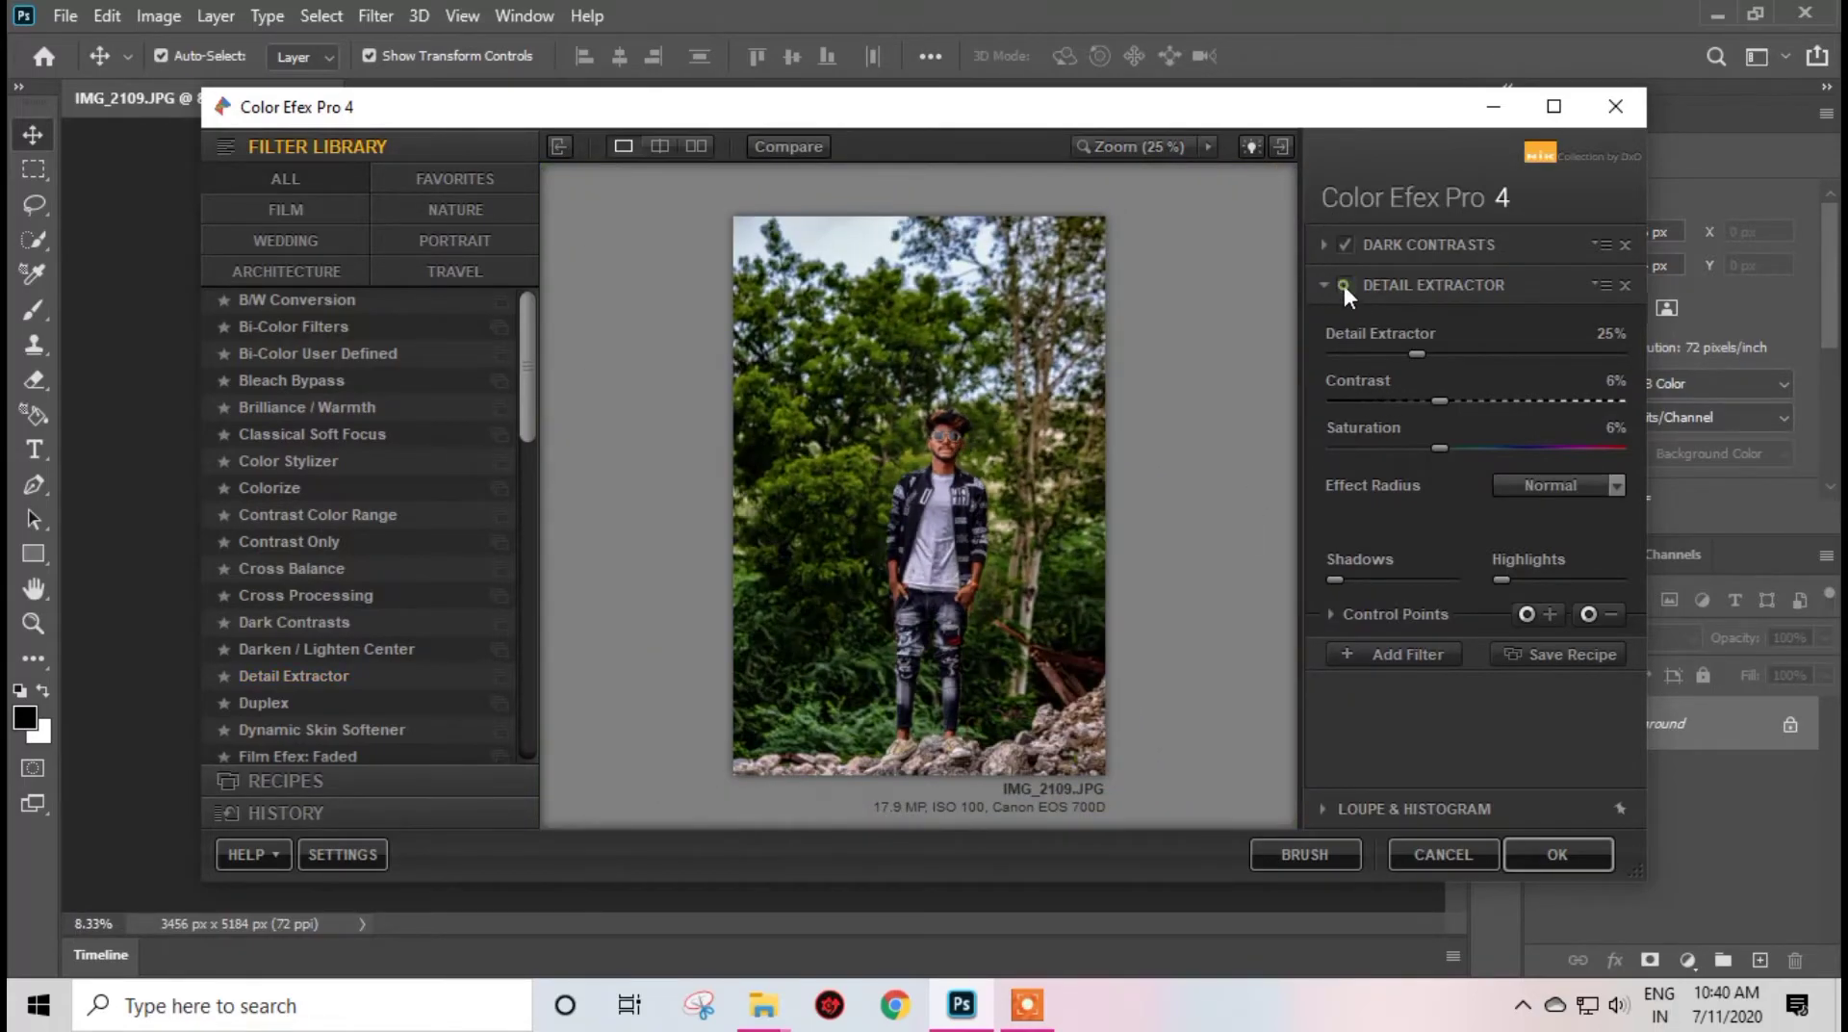
pyautogui.click(939, 478)
pyautogui.click(1345, 284)
pyautogui.click(1344, 283)
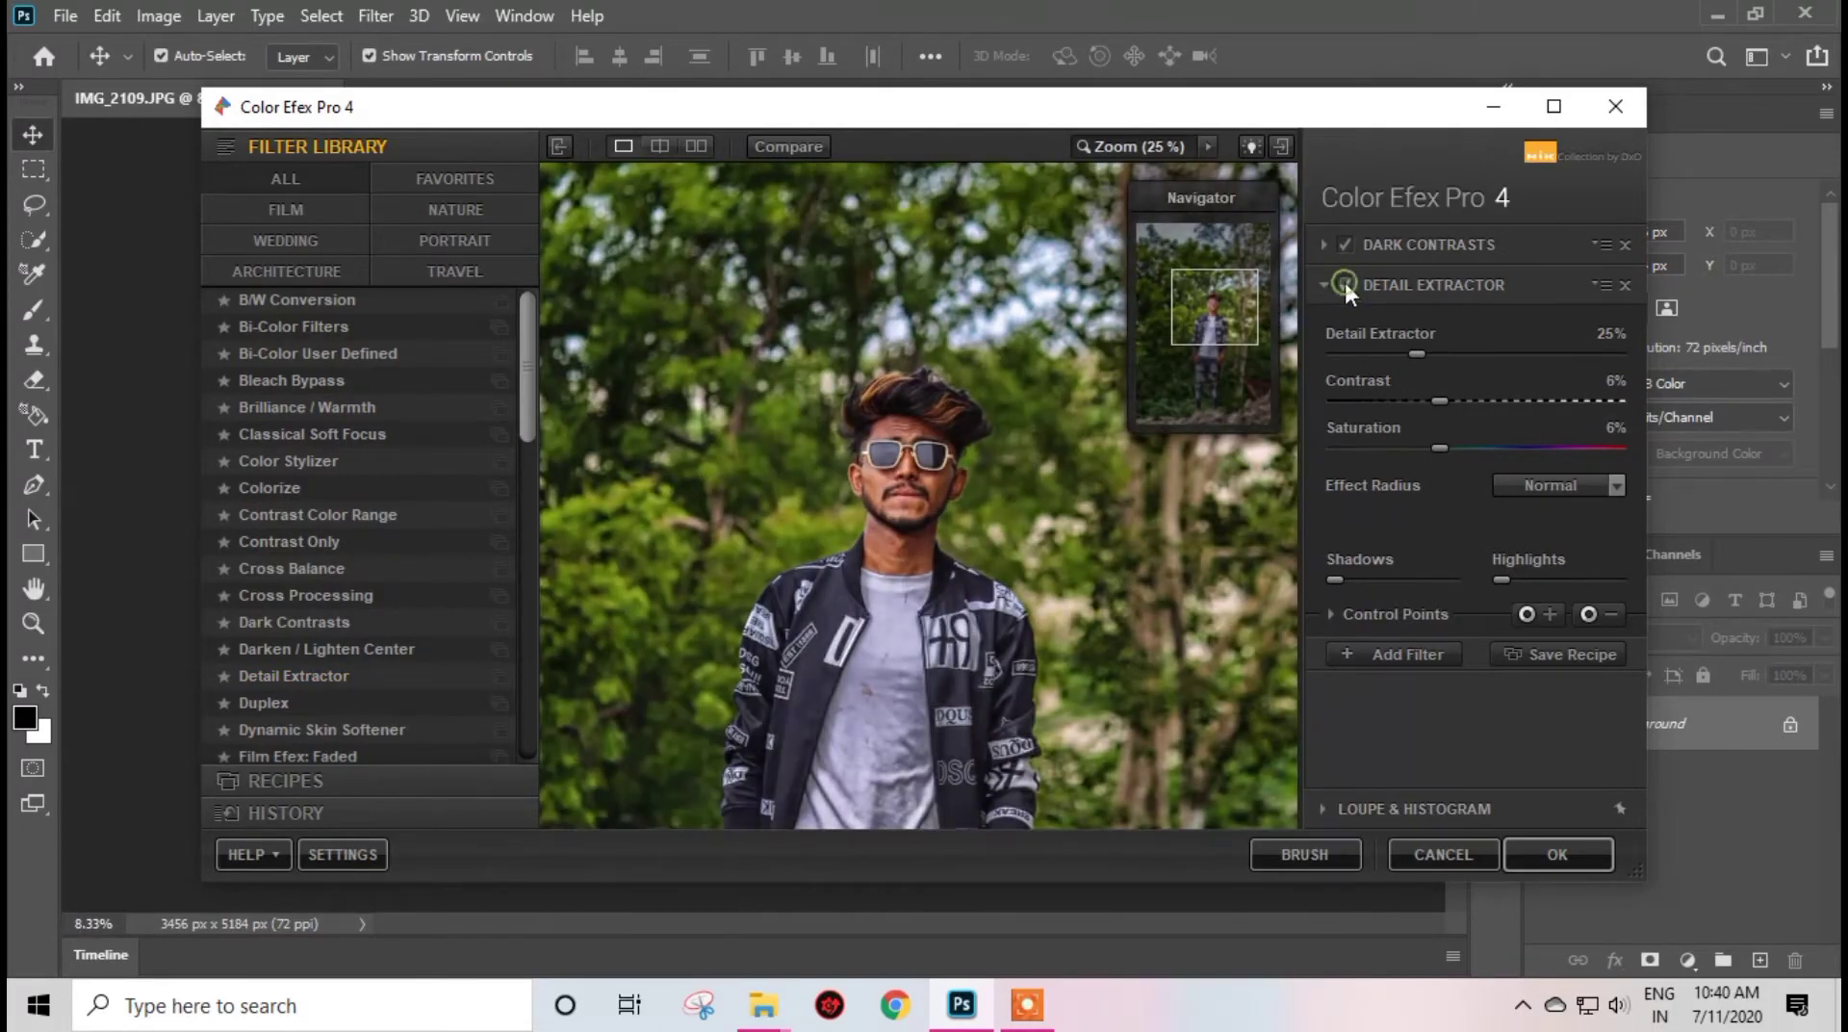
# Step: Add Detail Extractor control points across the face, neck and hair, shrinking the area of effect of the first one
pyautogui.click(1540, 613)
pyautogui.click(911, 479)
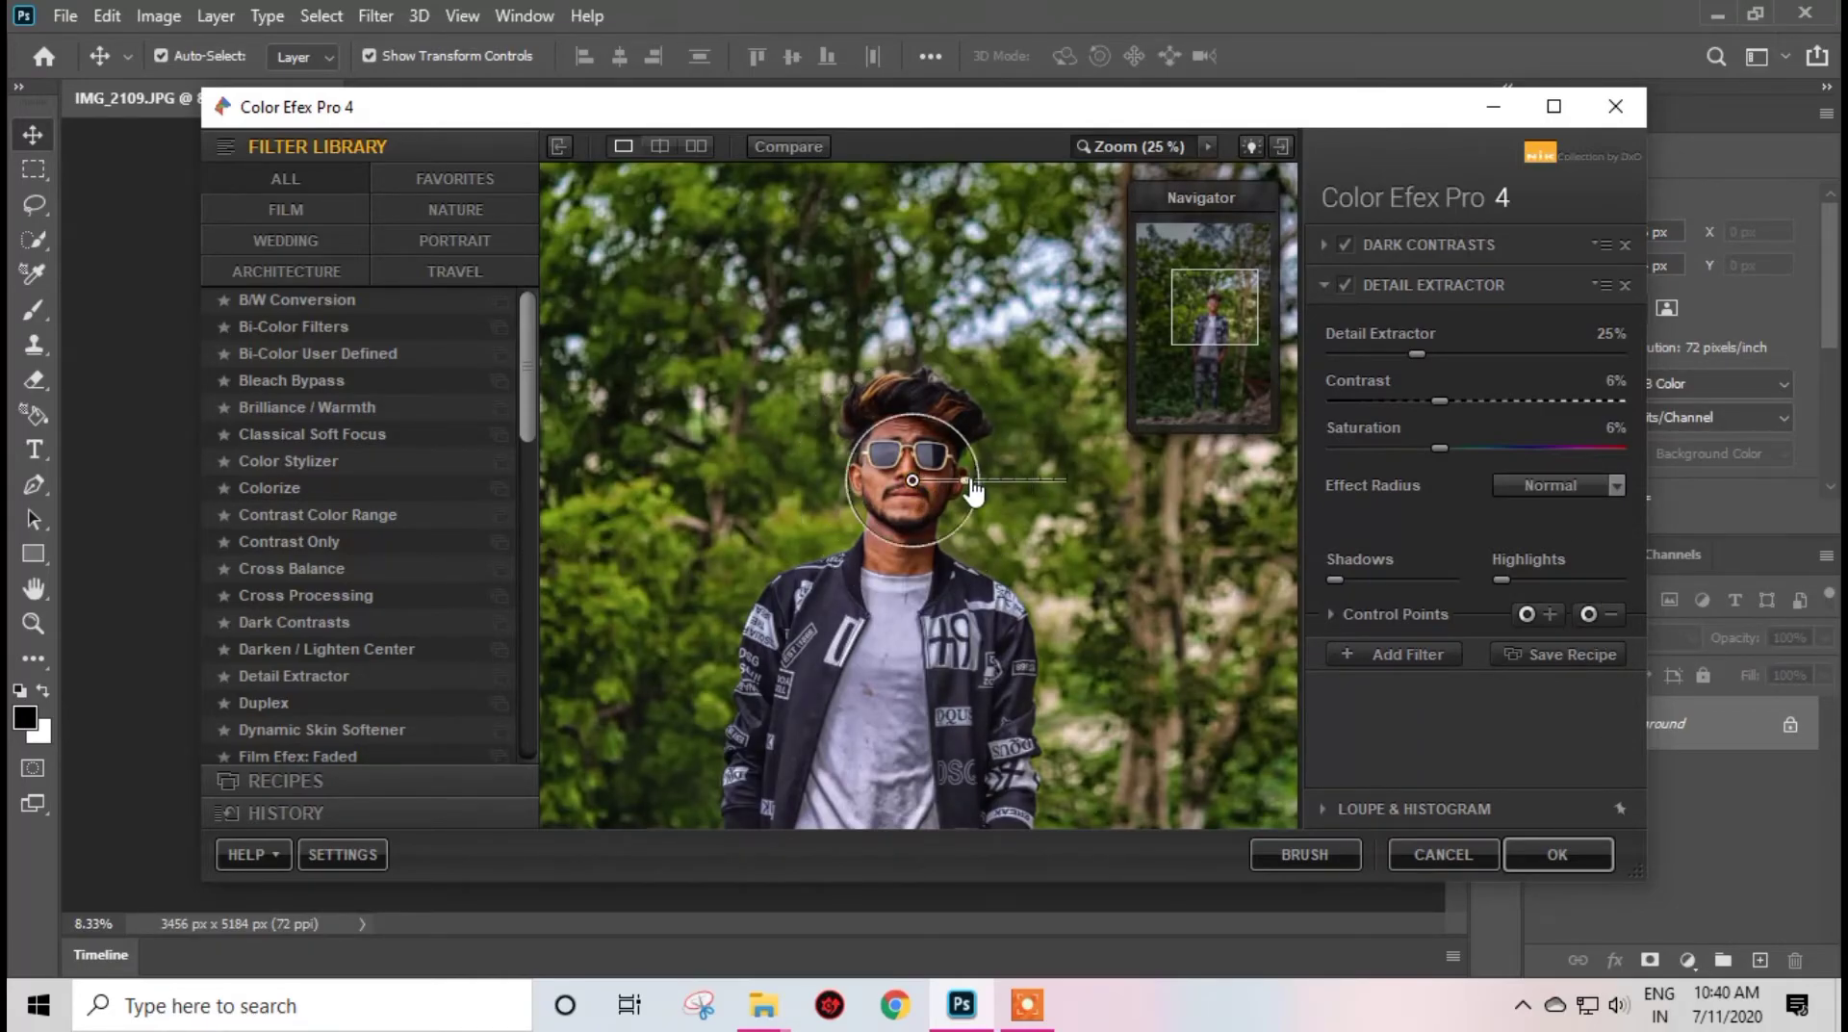
pyautogui.moveTo(971, 482); pyautogui.dragTo(963, 481)
pyautogui.click(890, 545)
pyautogui.click(900, 517)
pyautogui.click(895, 450)
pyautogui.click(878, 463)
pyautogui.click(929, 494)
pyautogui.click(949, 469)
pyautogui.click(931, 417)
# Step: Try to add Detail Extractor control points on both forearms
pyautogui.moveTo(954, 618); pyautogui.dragTo(884, 407)
pyautogui.click(674, 660)
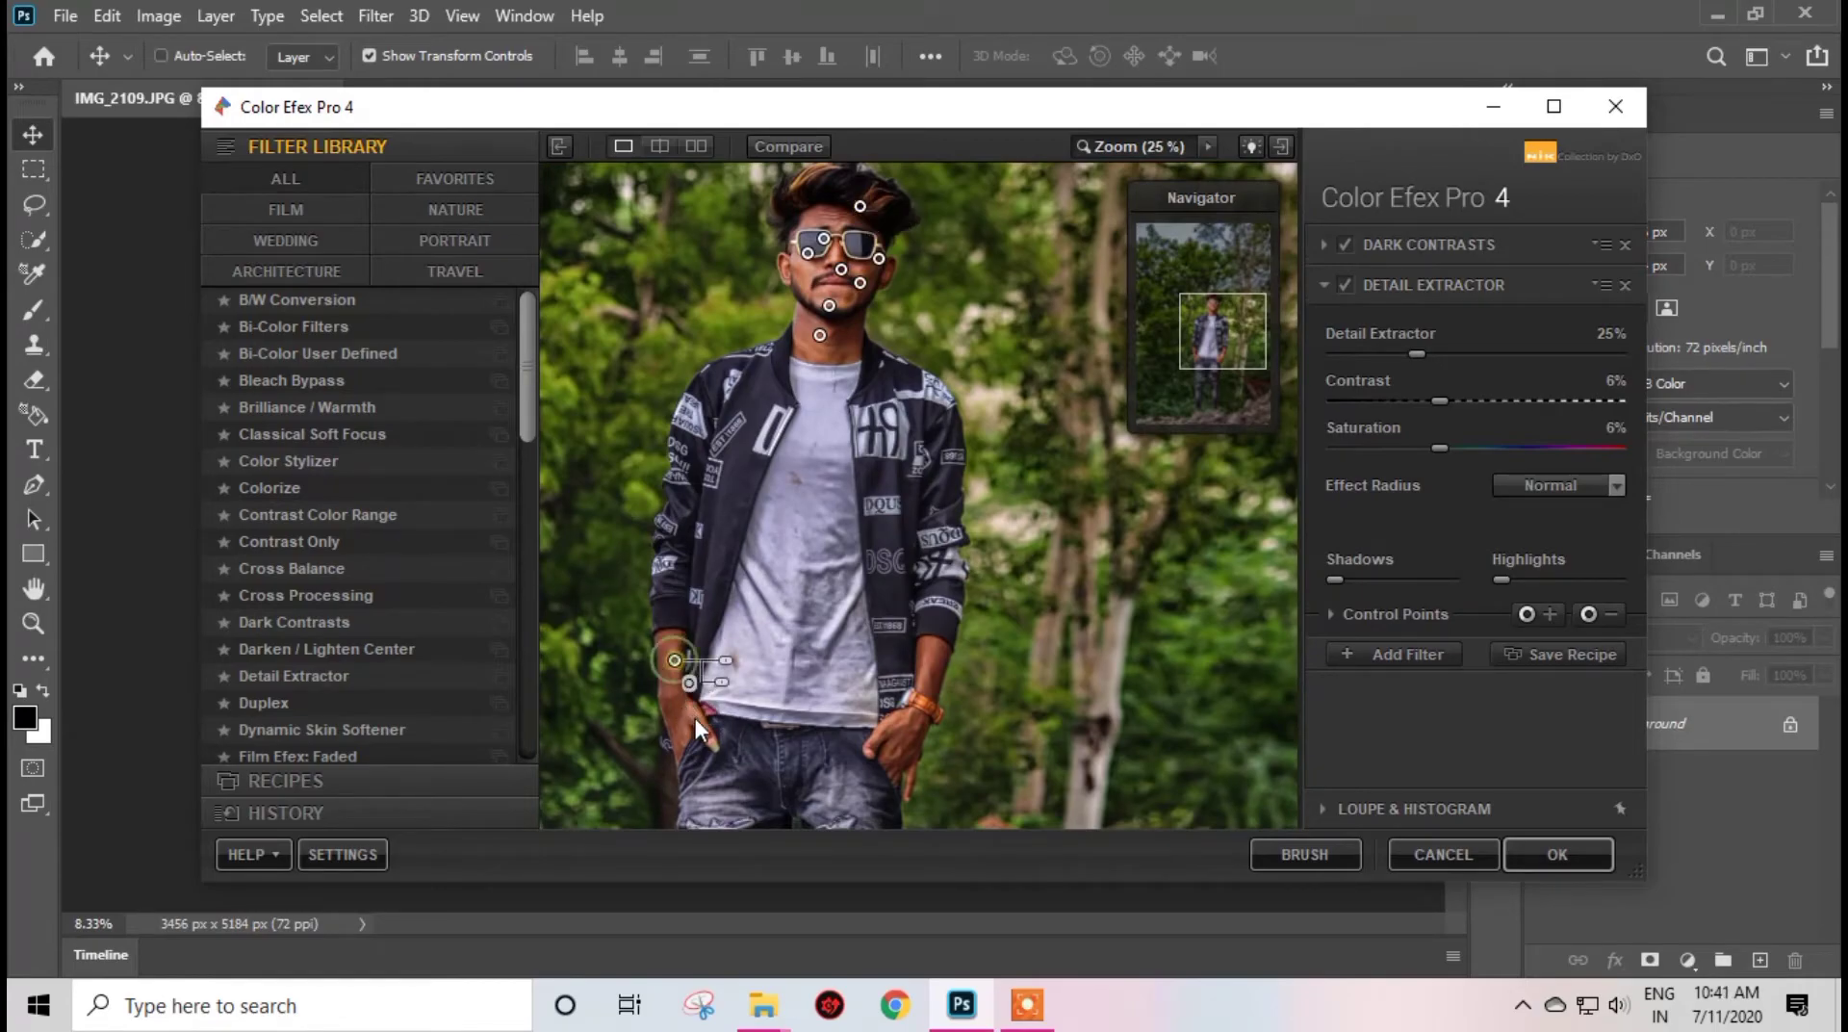
pyautogui.click(930, 685)
pyautogui.hotkey('ctrl', 'z')
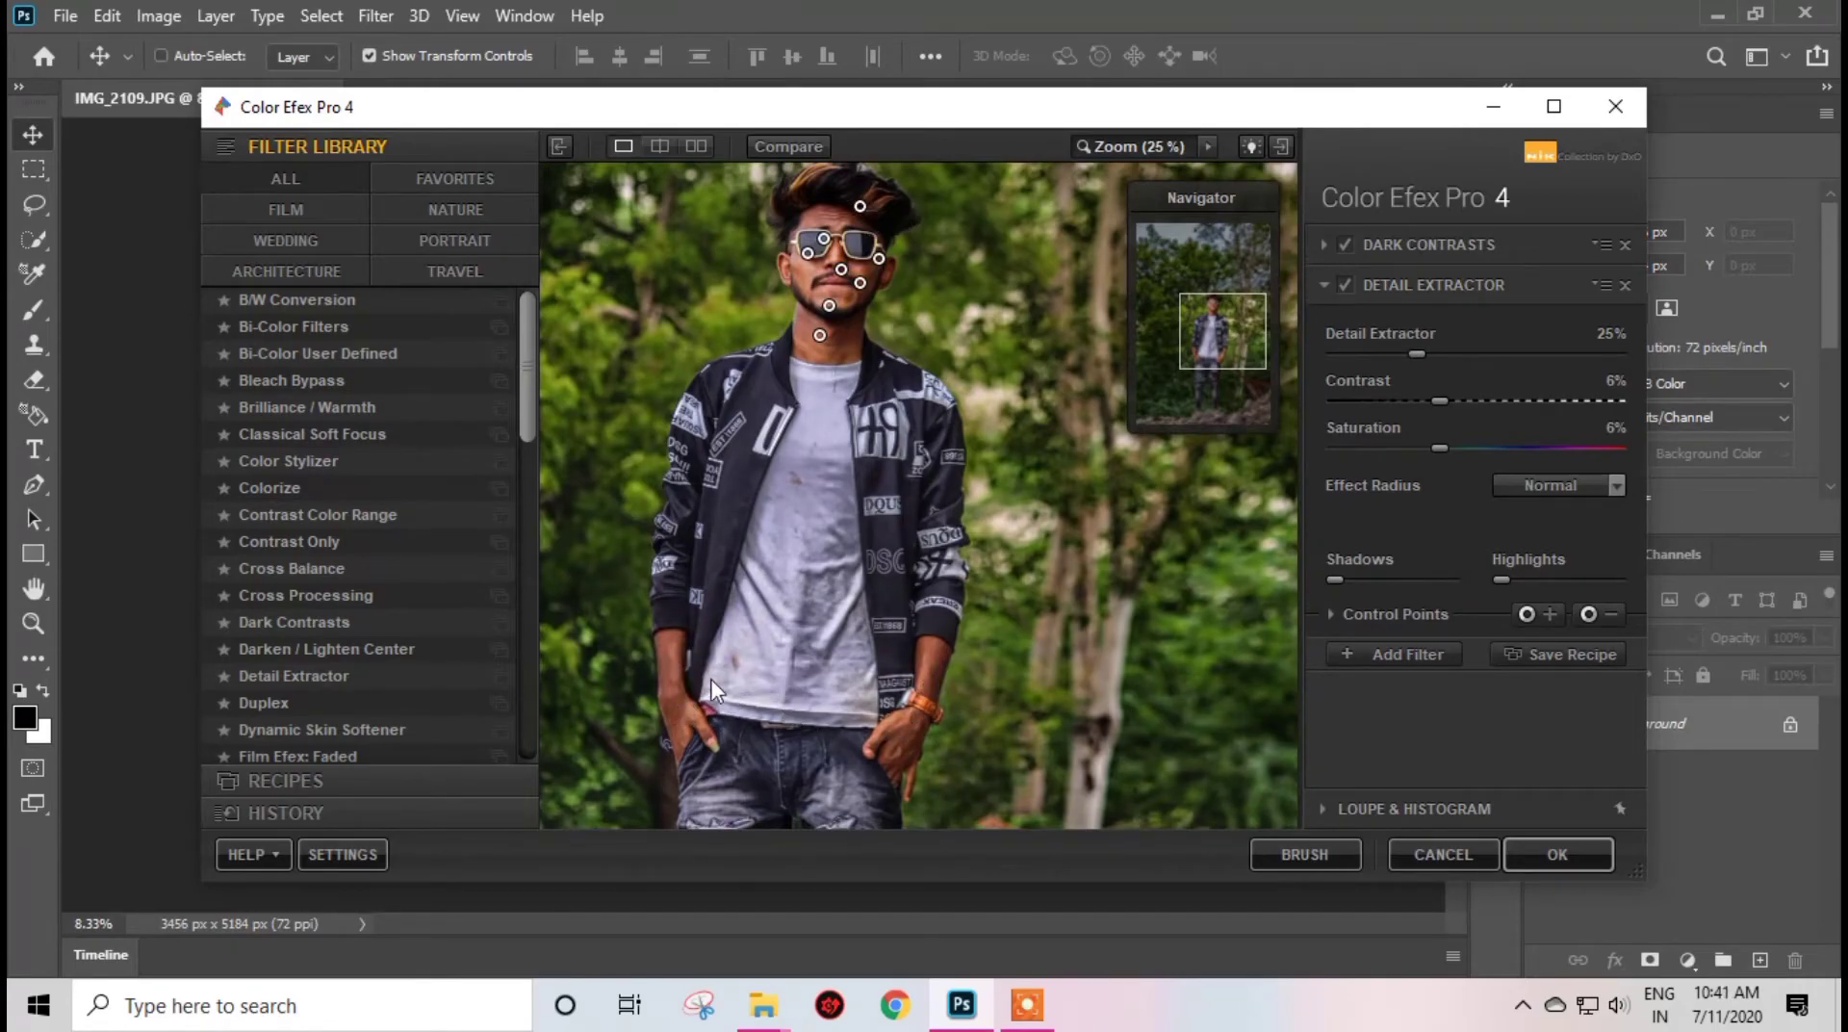
pyautogui.click(925, 691)
# Step: Stack a third filter above Detail Extractor and set it to Contrast Color Range
pyautogui.moveTo(1001, 674); pyautogui.dragTo(956, 301)
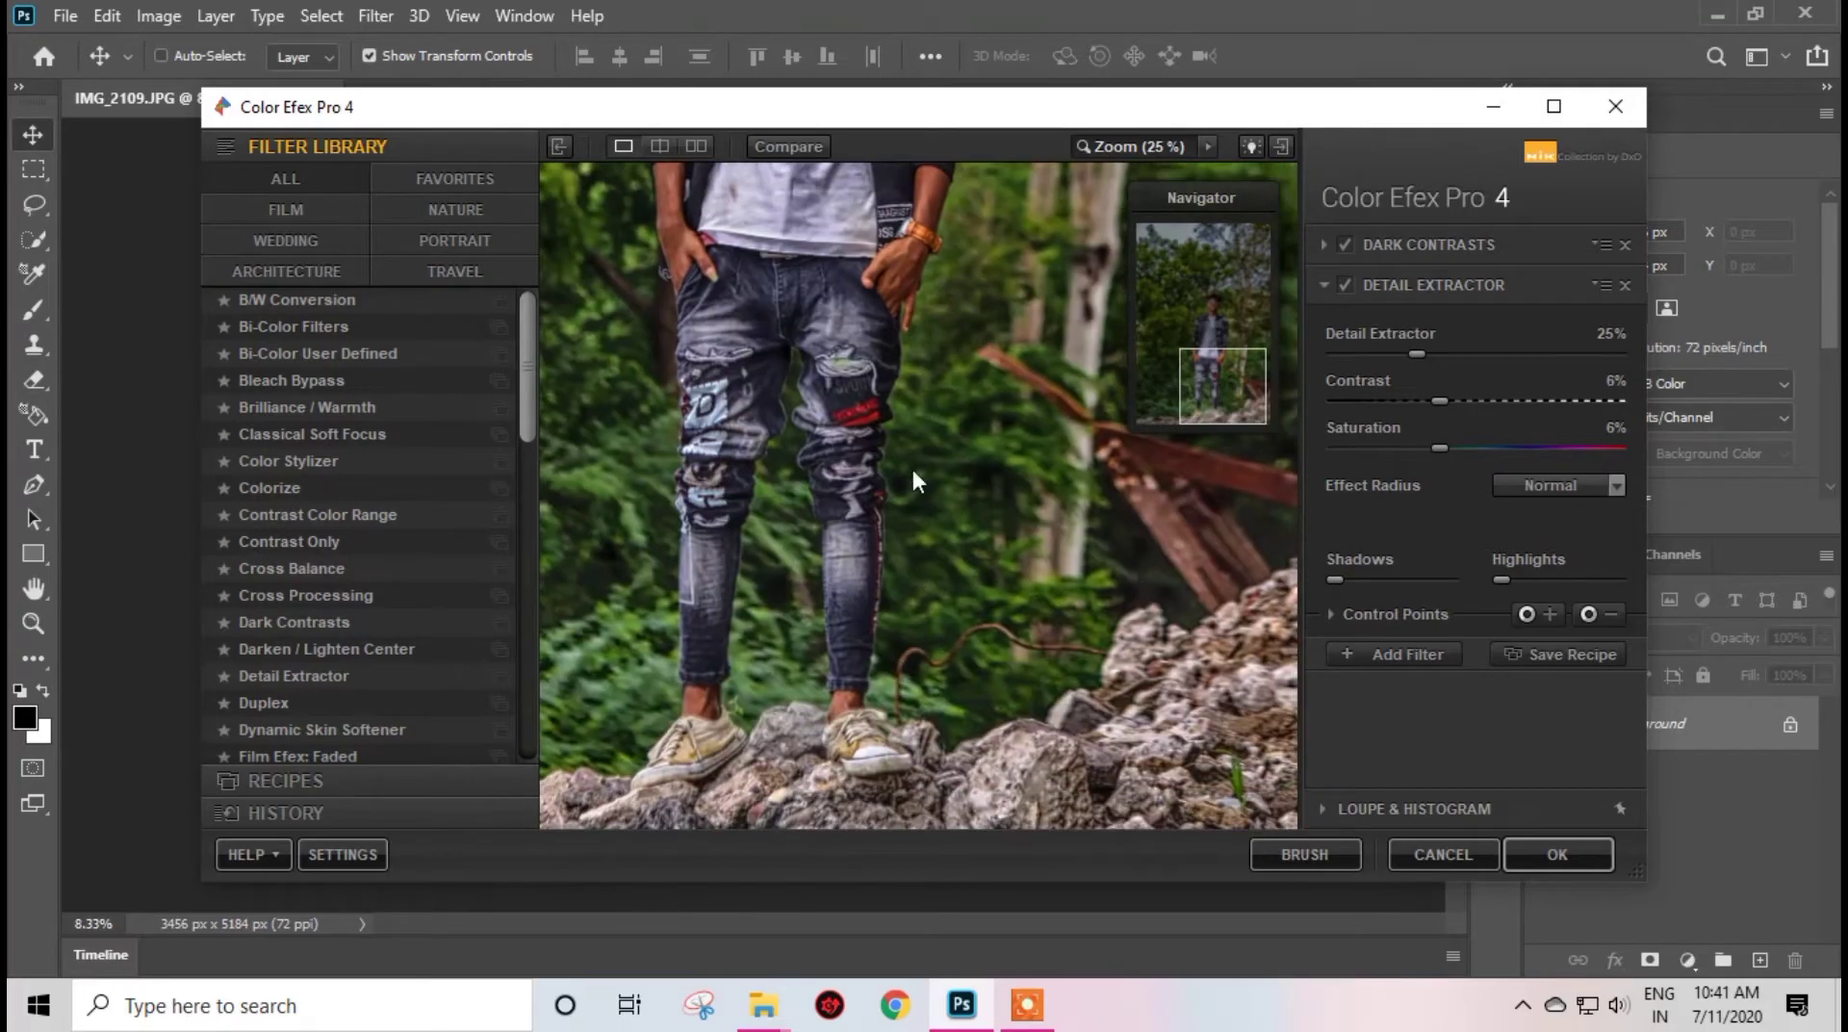
pyautogui.click(912, 545)
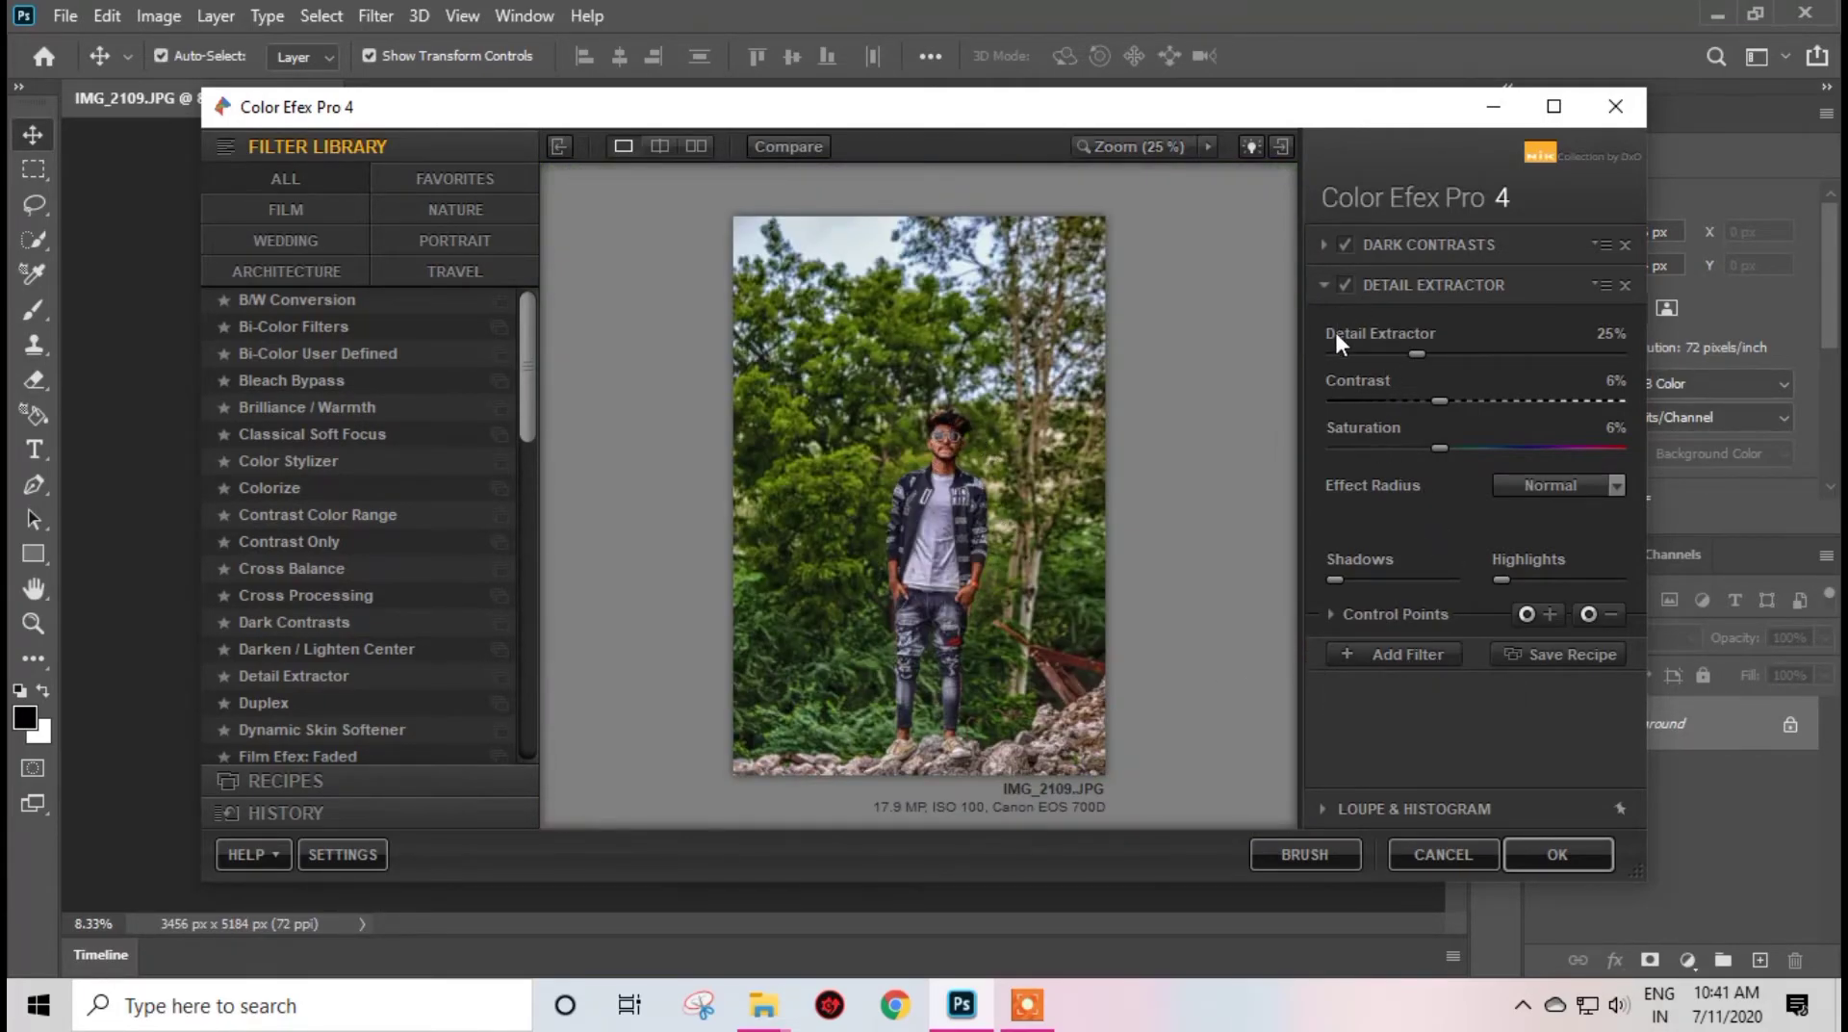
pyautogui.click(1386, 656)
pyautogui.moveTo(530, 430); pyautogui.dragTo(589, 731)
pyautogui.moveTo(530, 669); pyautogui.dragTo(528, 461)
pyautogui.click(320, 314)
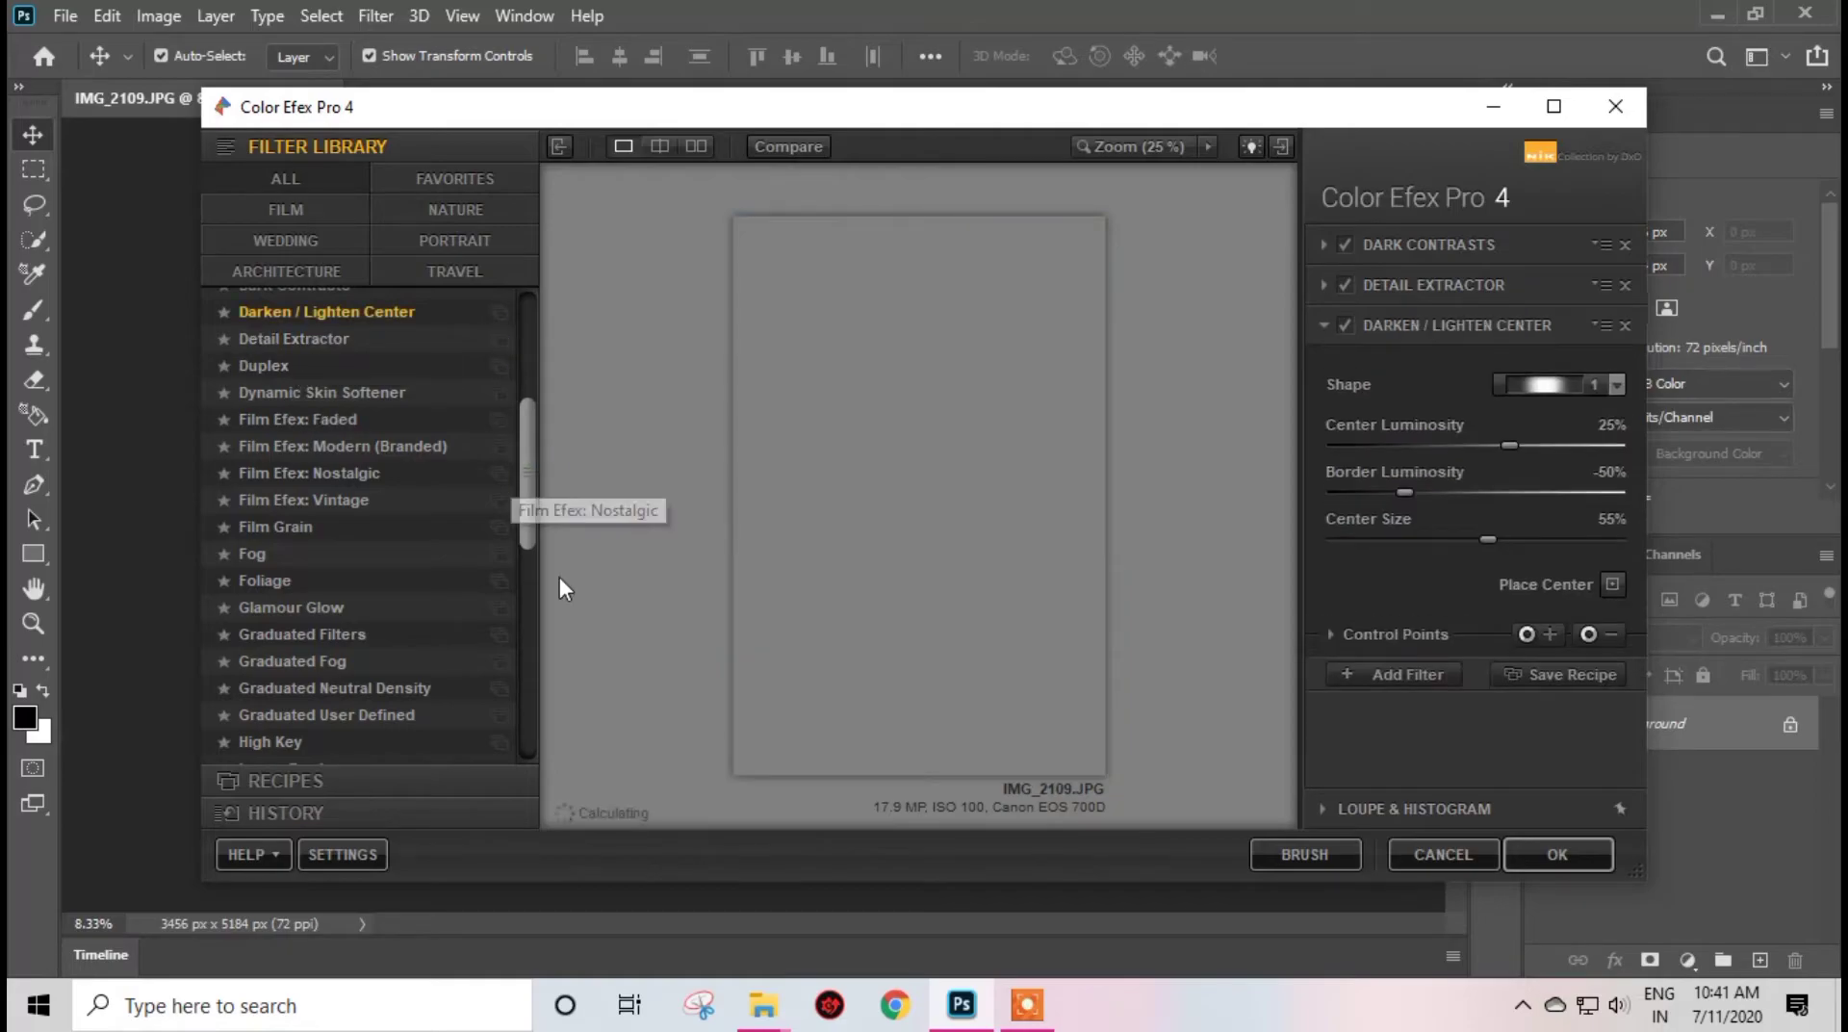
pyautogui.scroll(2, 513, 414)
pyautogui.click(328, 355)
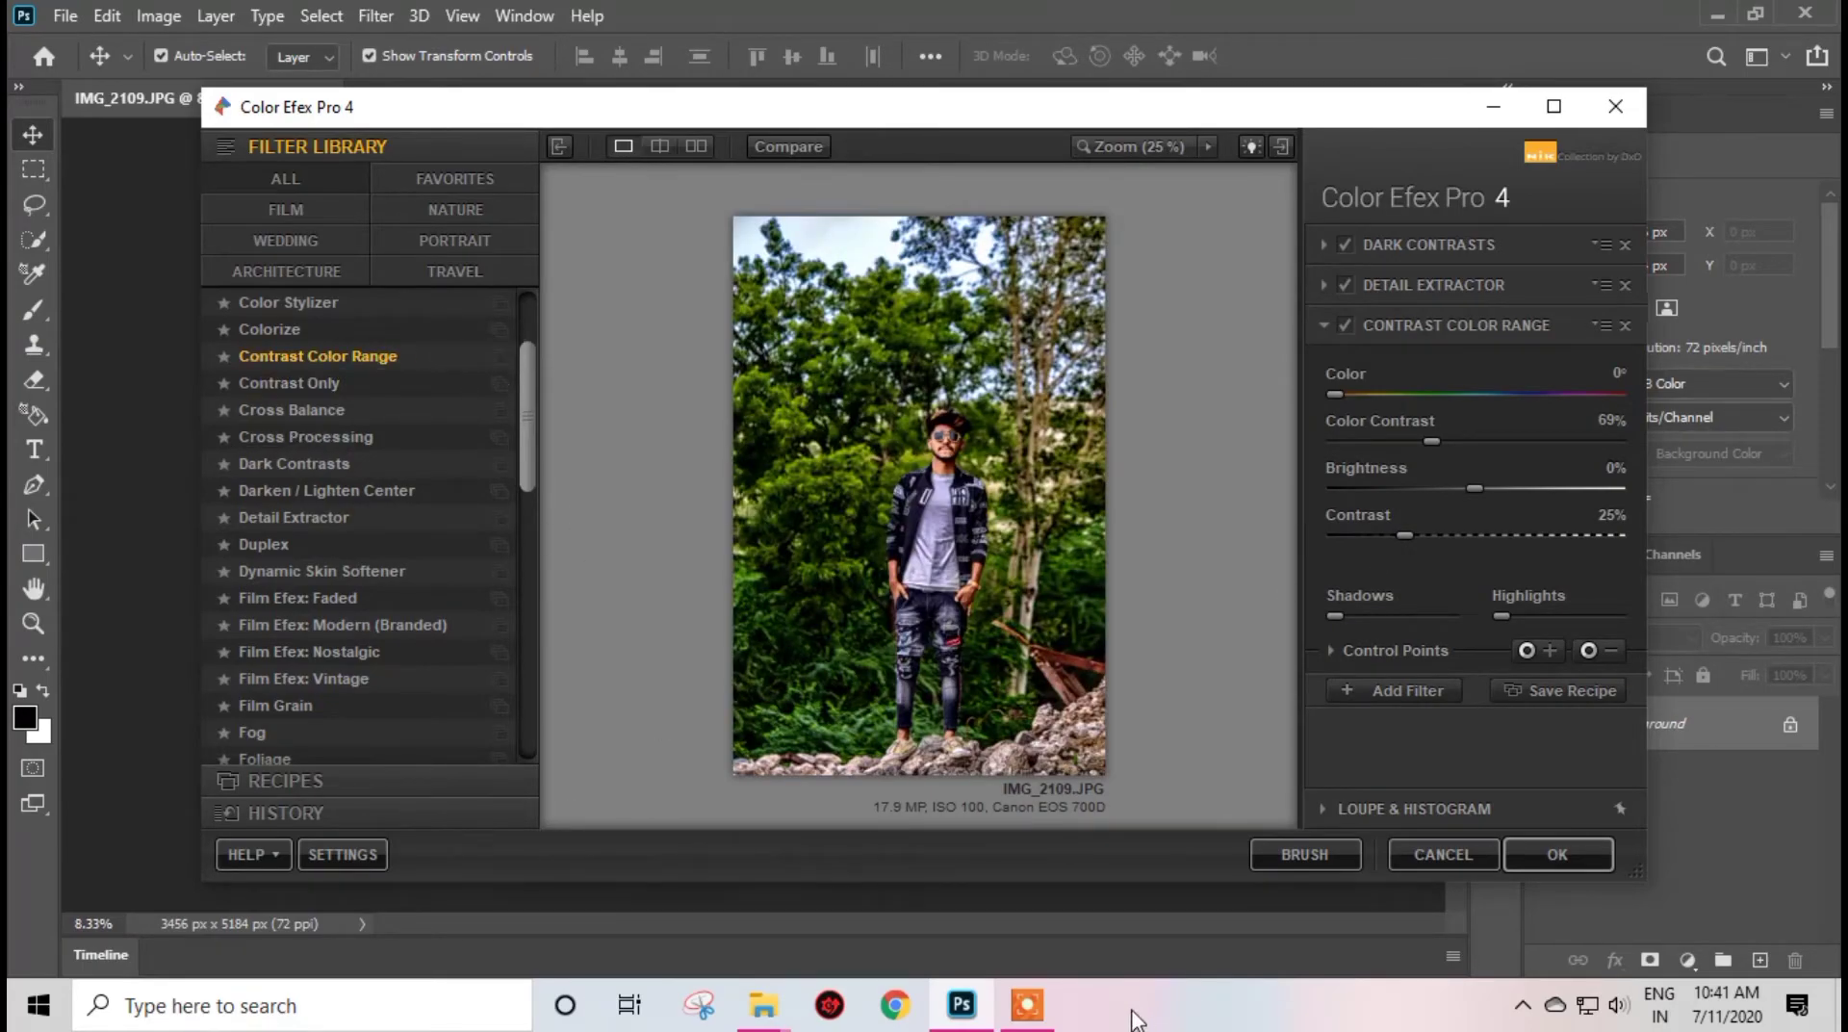
pyautogui.click(1030, 948)
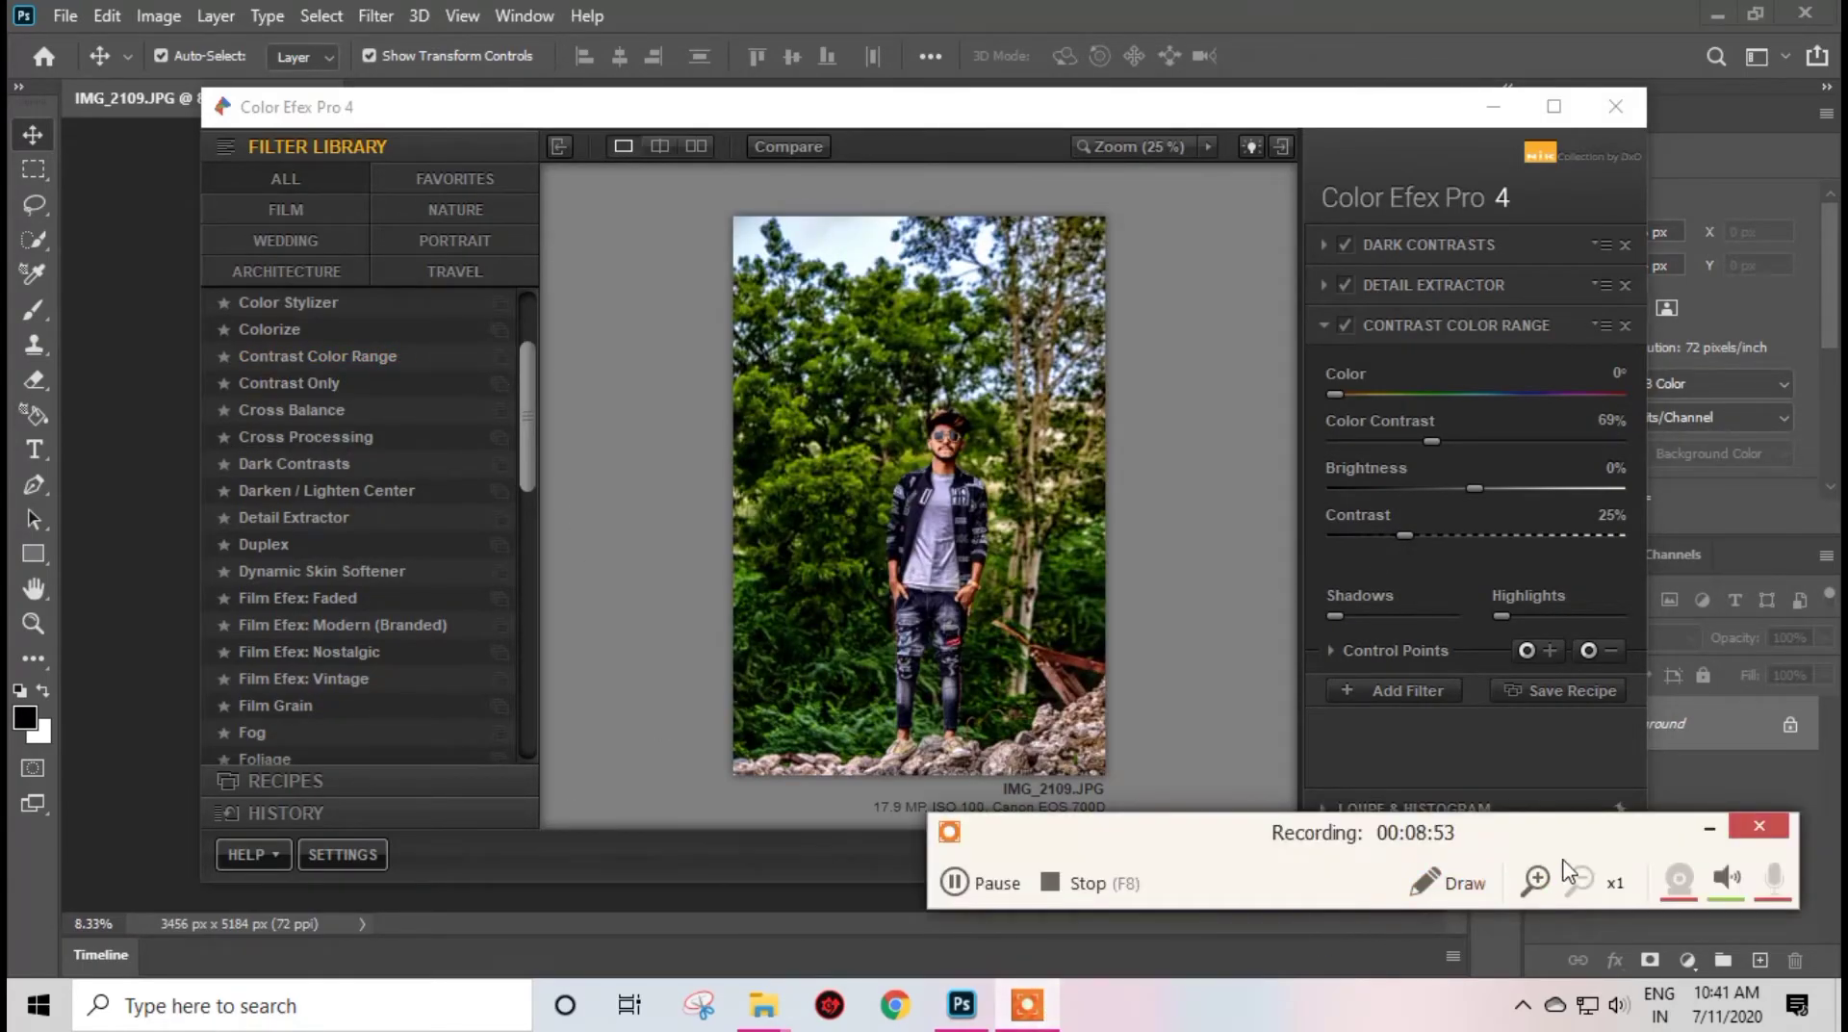
pyautogui.click(1453, 881)
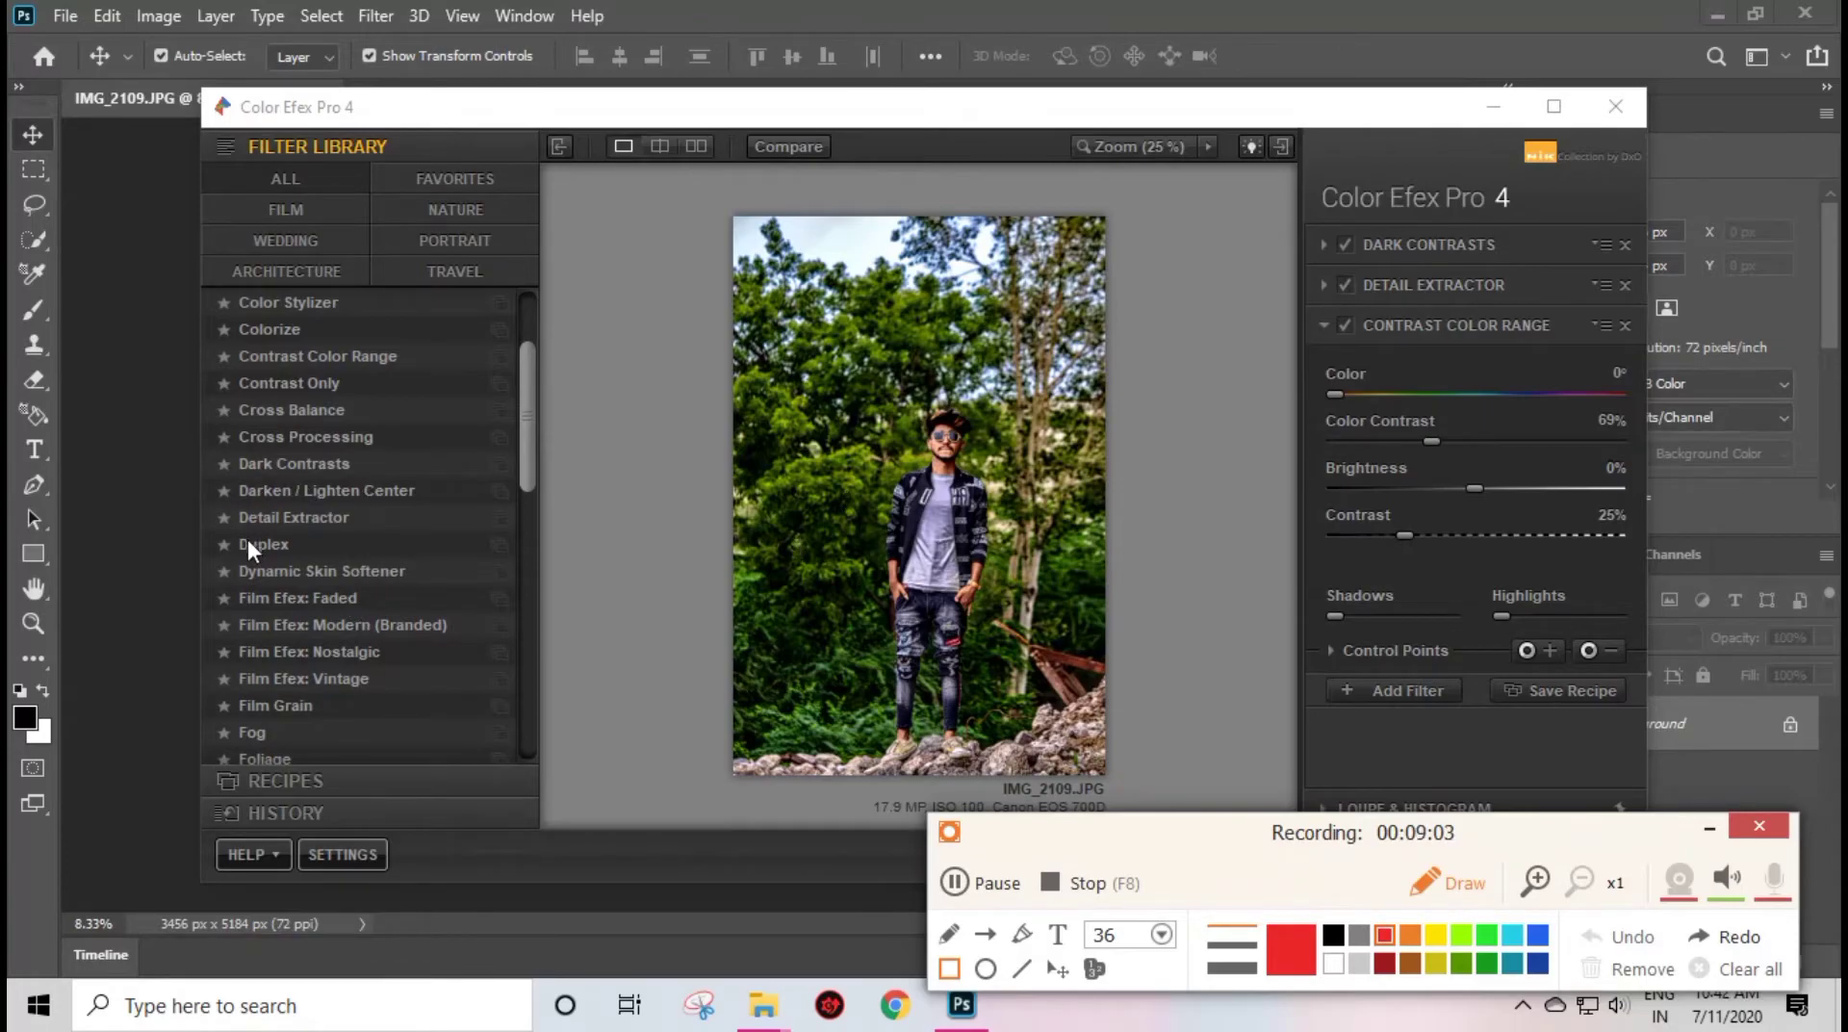
pyautogui.moveTo(206, 342)
pyautogui.mouseDown()
pyautogui.moveTo(404, 349)
pyautogui.moveTo(429, 375)
pyautogui.mouseUp()
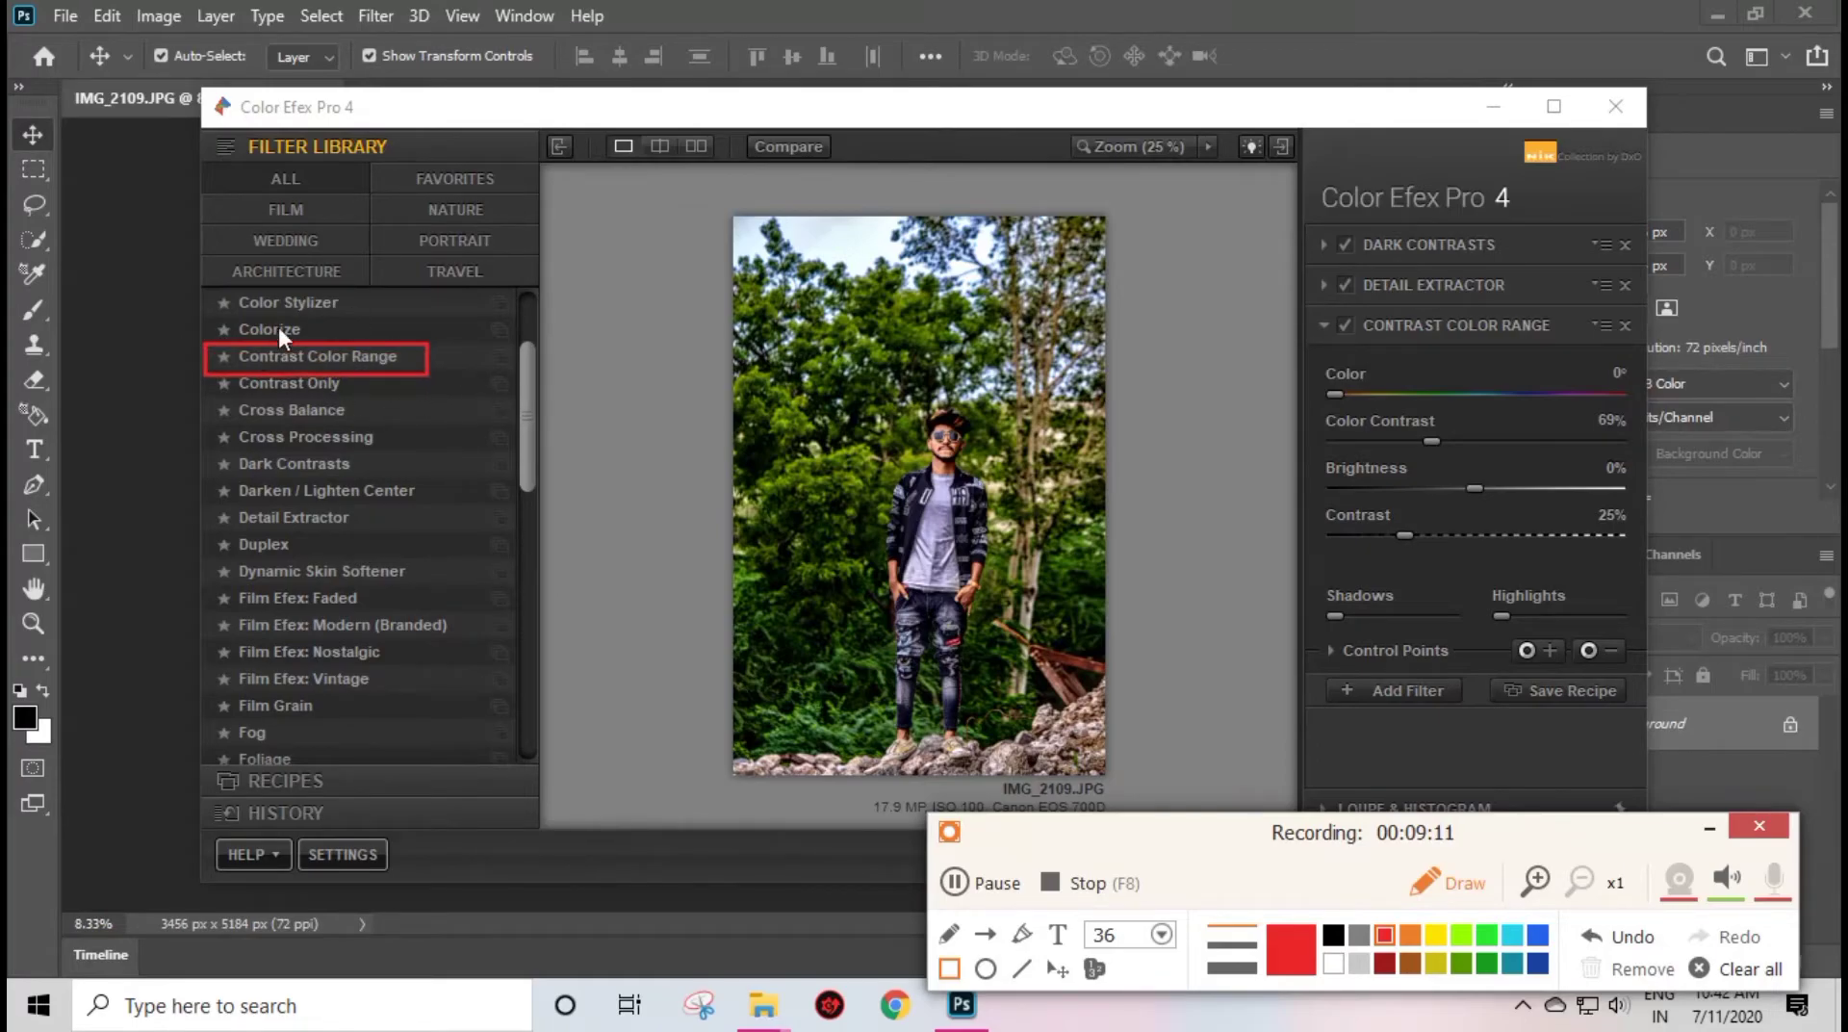
pyautogui.click(1464, 886)
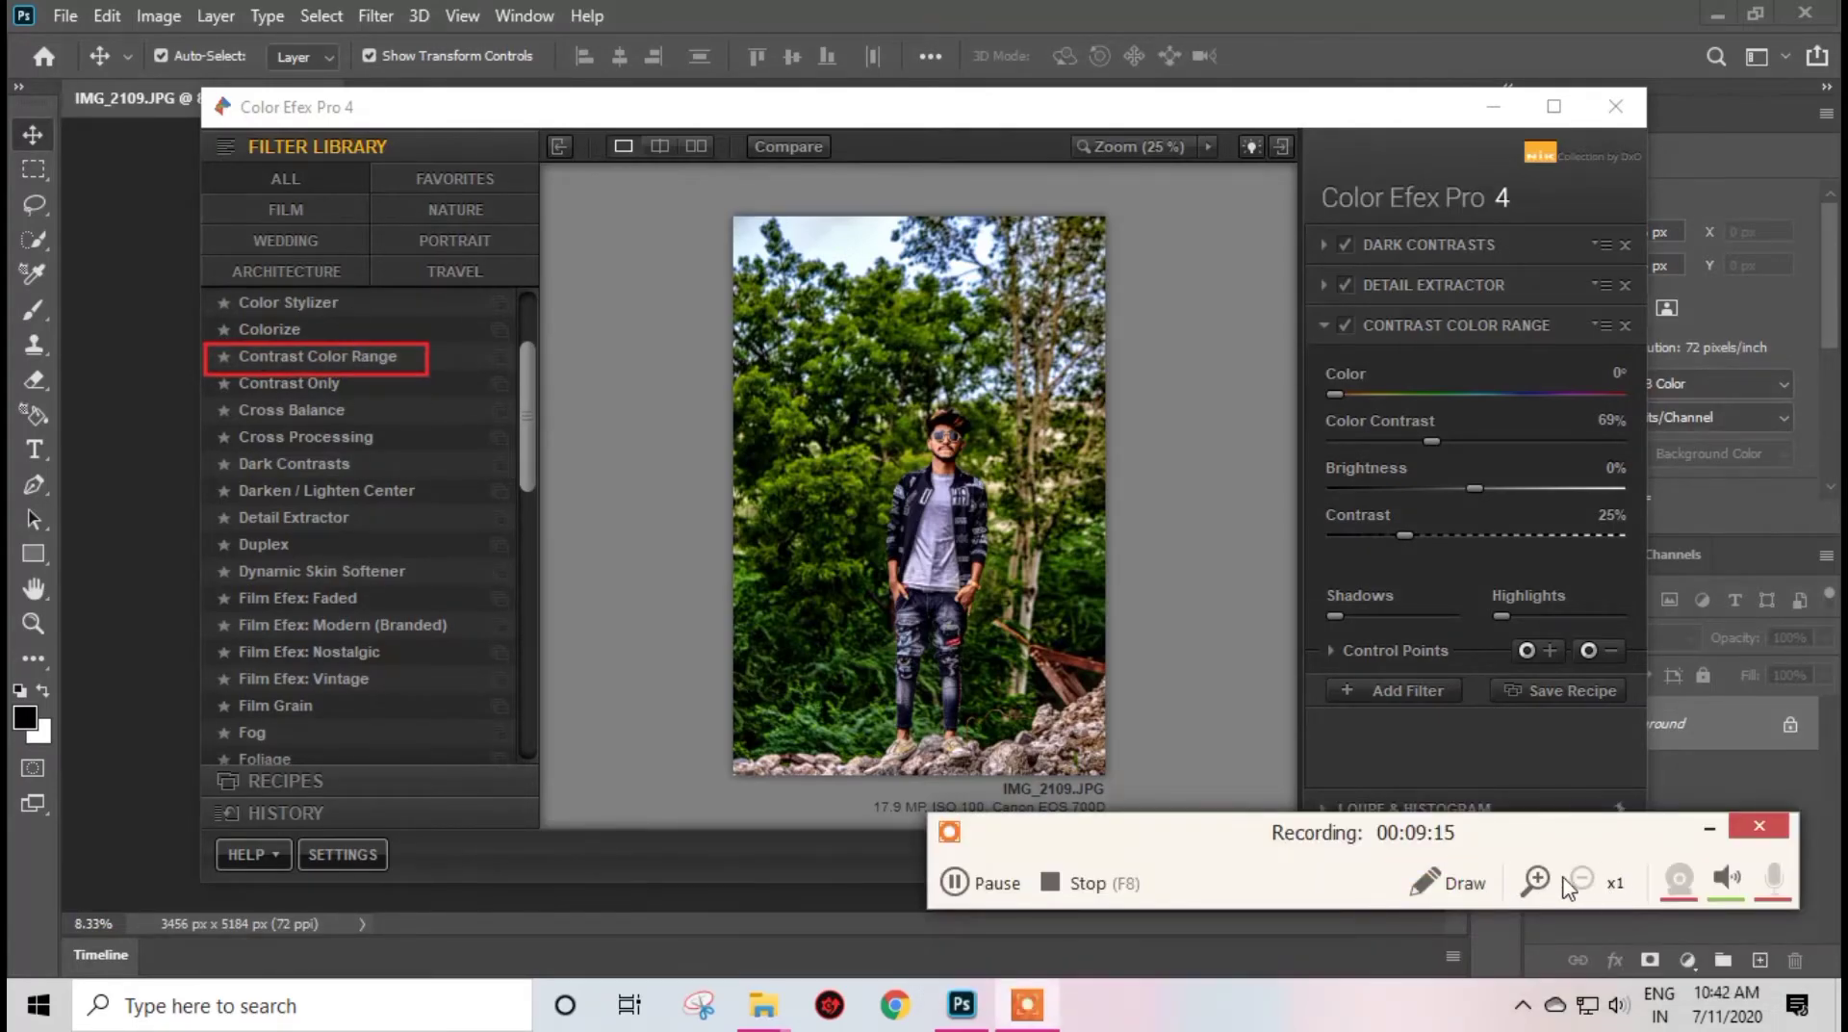
pyautogui.click(1464, 886)
pyautogui.click(1622, 939)
pyautogui.click(1708, 829)
# Step: Set the Color Contrast of the Contrast Color Range filter to 85%
pyautogui.moveTo(974, 419); pyautogui.dragTo(875, 515)
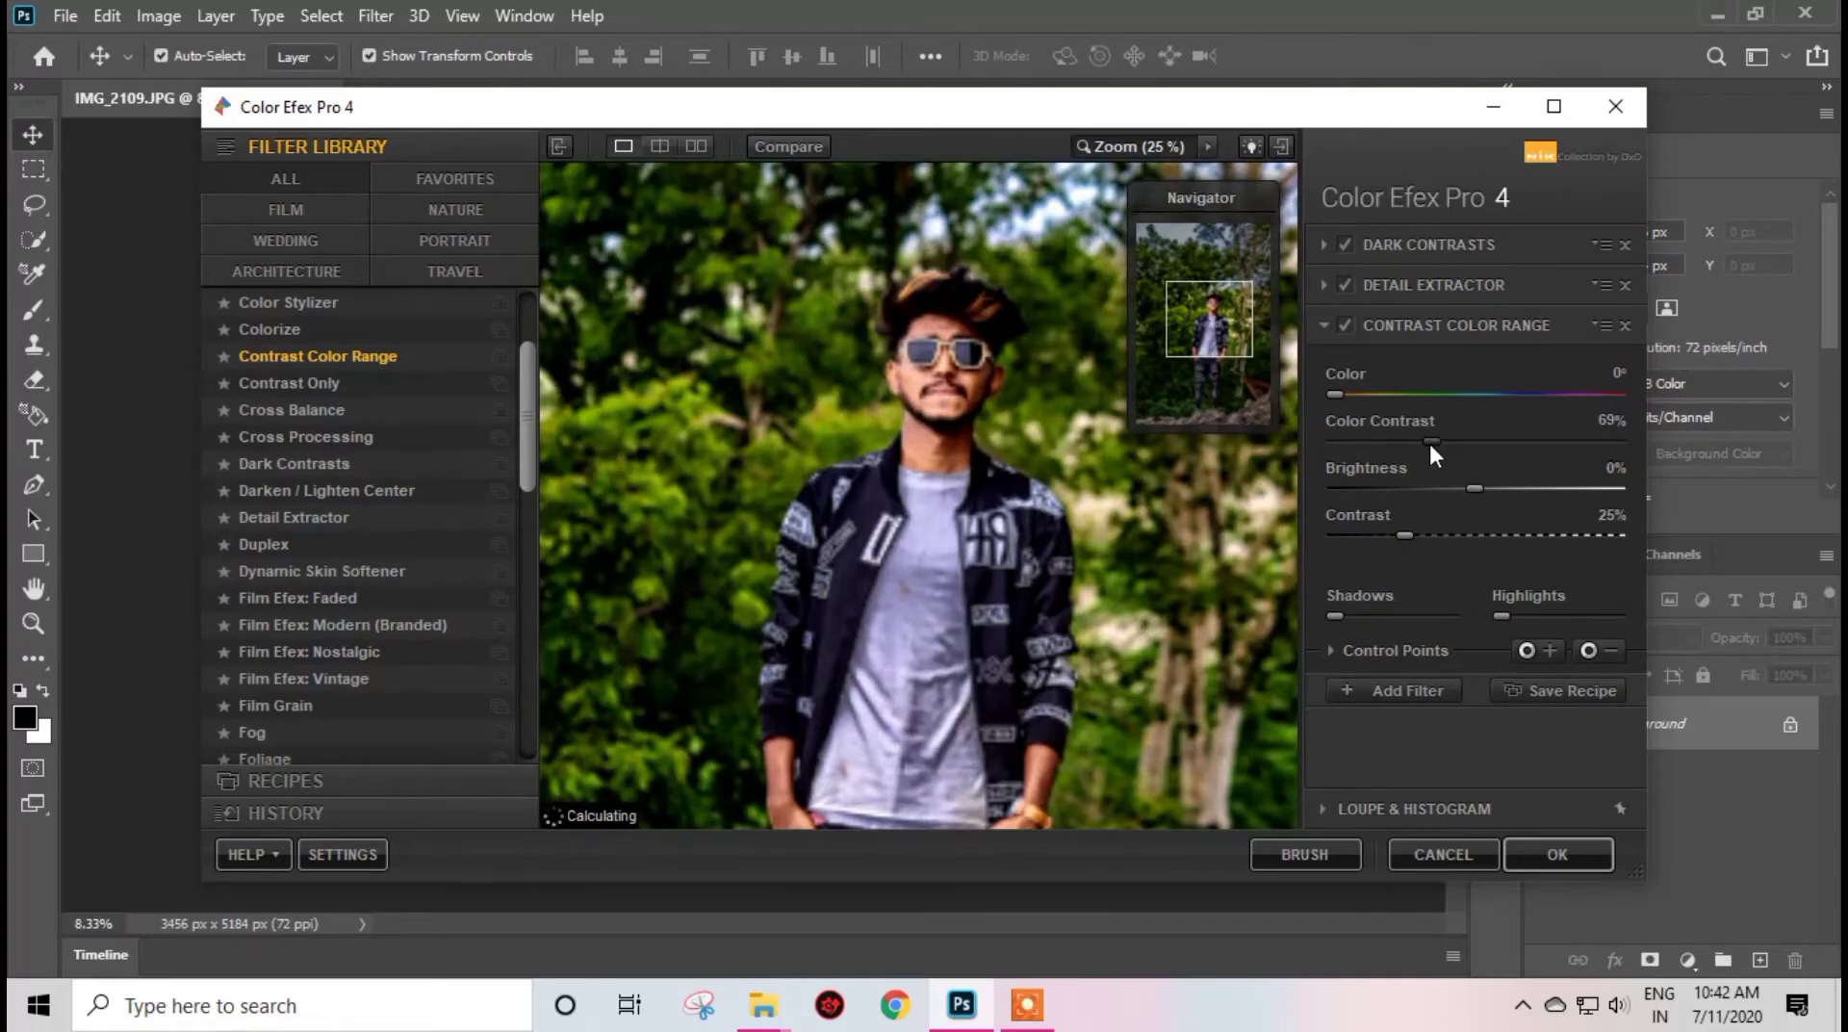
pyautogui.moveTo(1008, 1005)
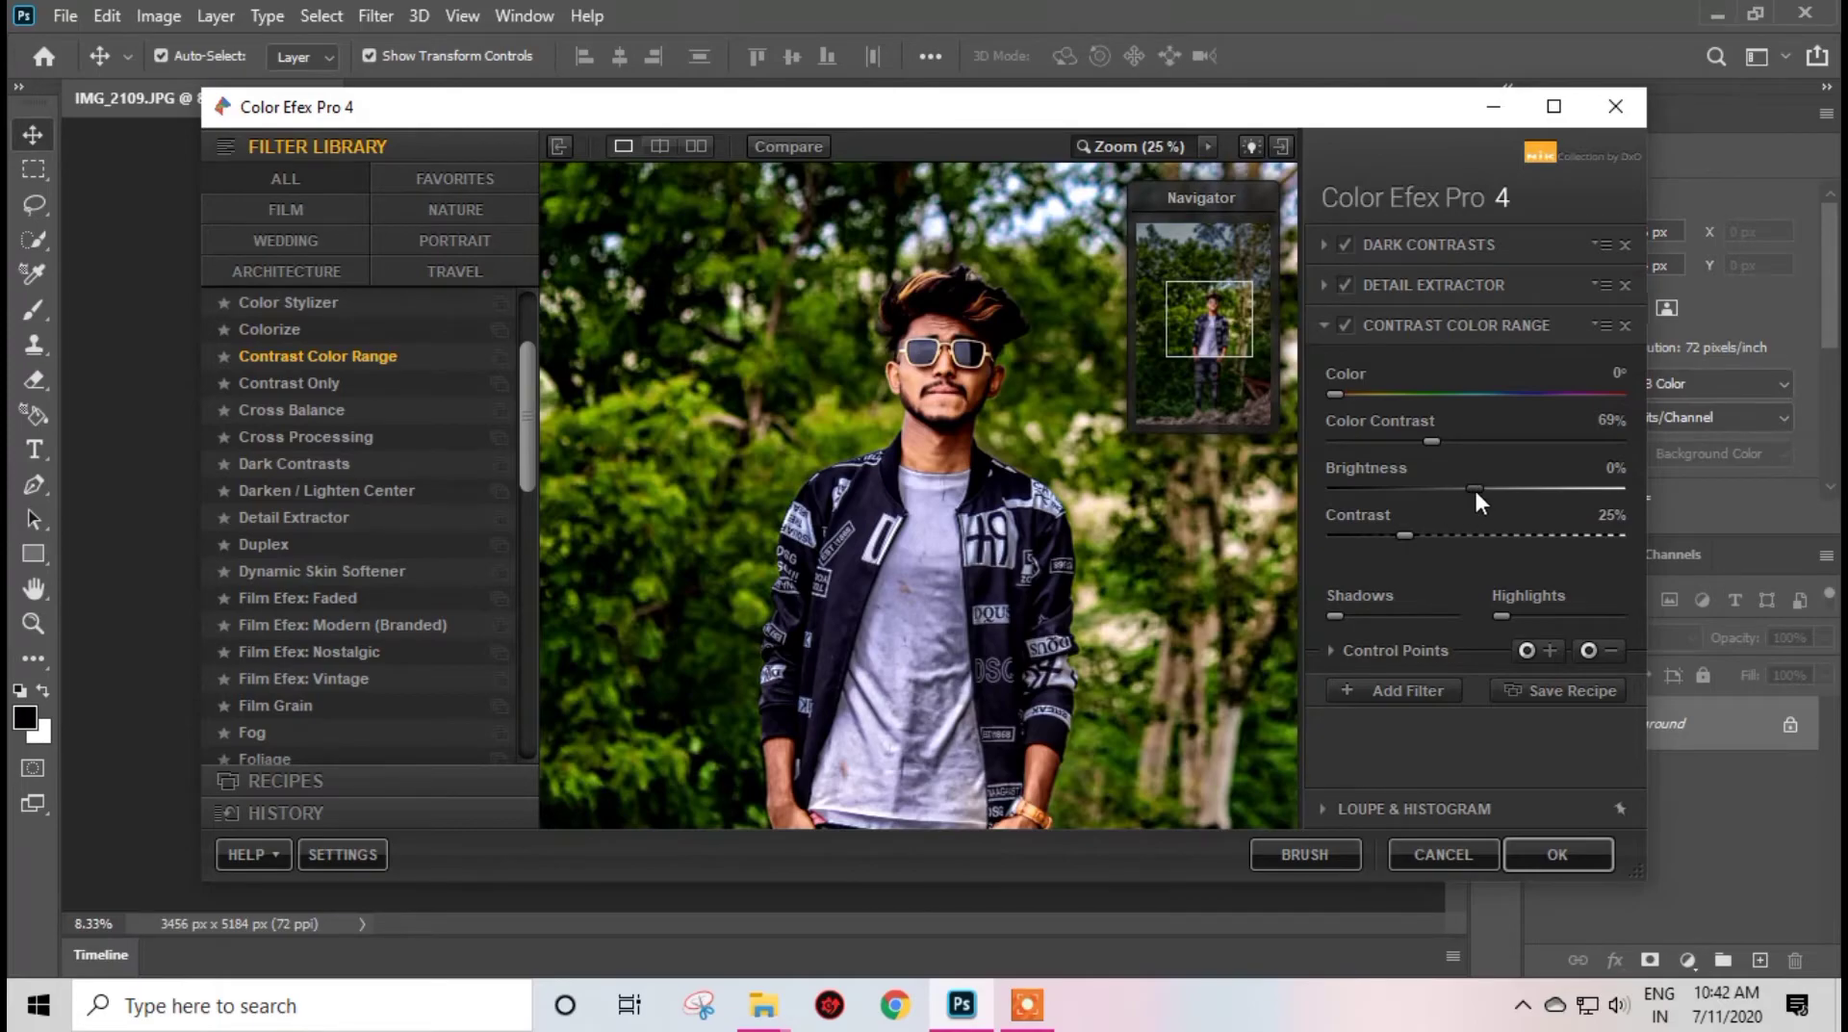
pyautogui.moveTo(1431, 442)
pyautogui.mouseDown()
pyautogui.moveTo(1459, 429)
pyautogui.moveTo(1389, 436)
pyautogui.moveTo(1452, 441)
pyautogui.mouseUp()
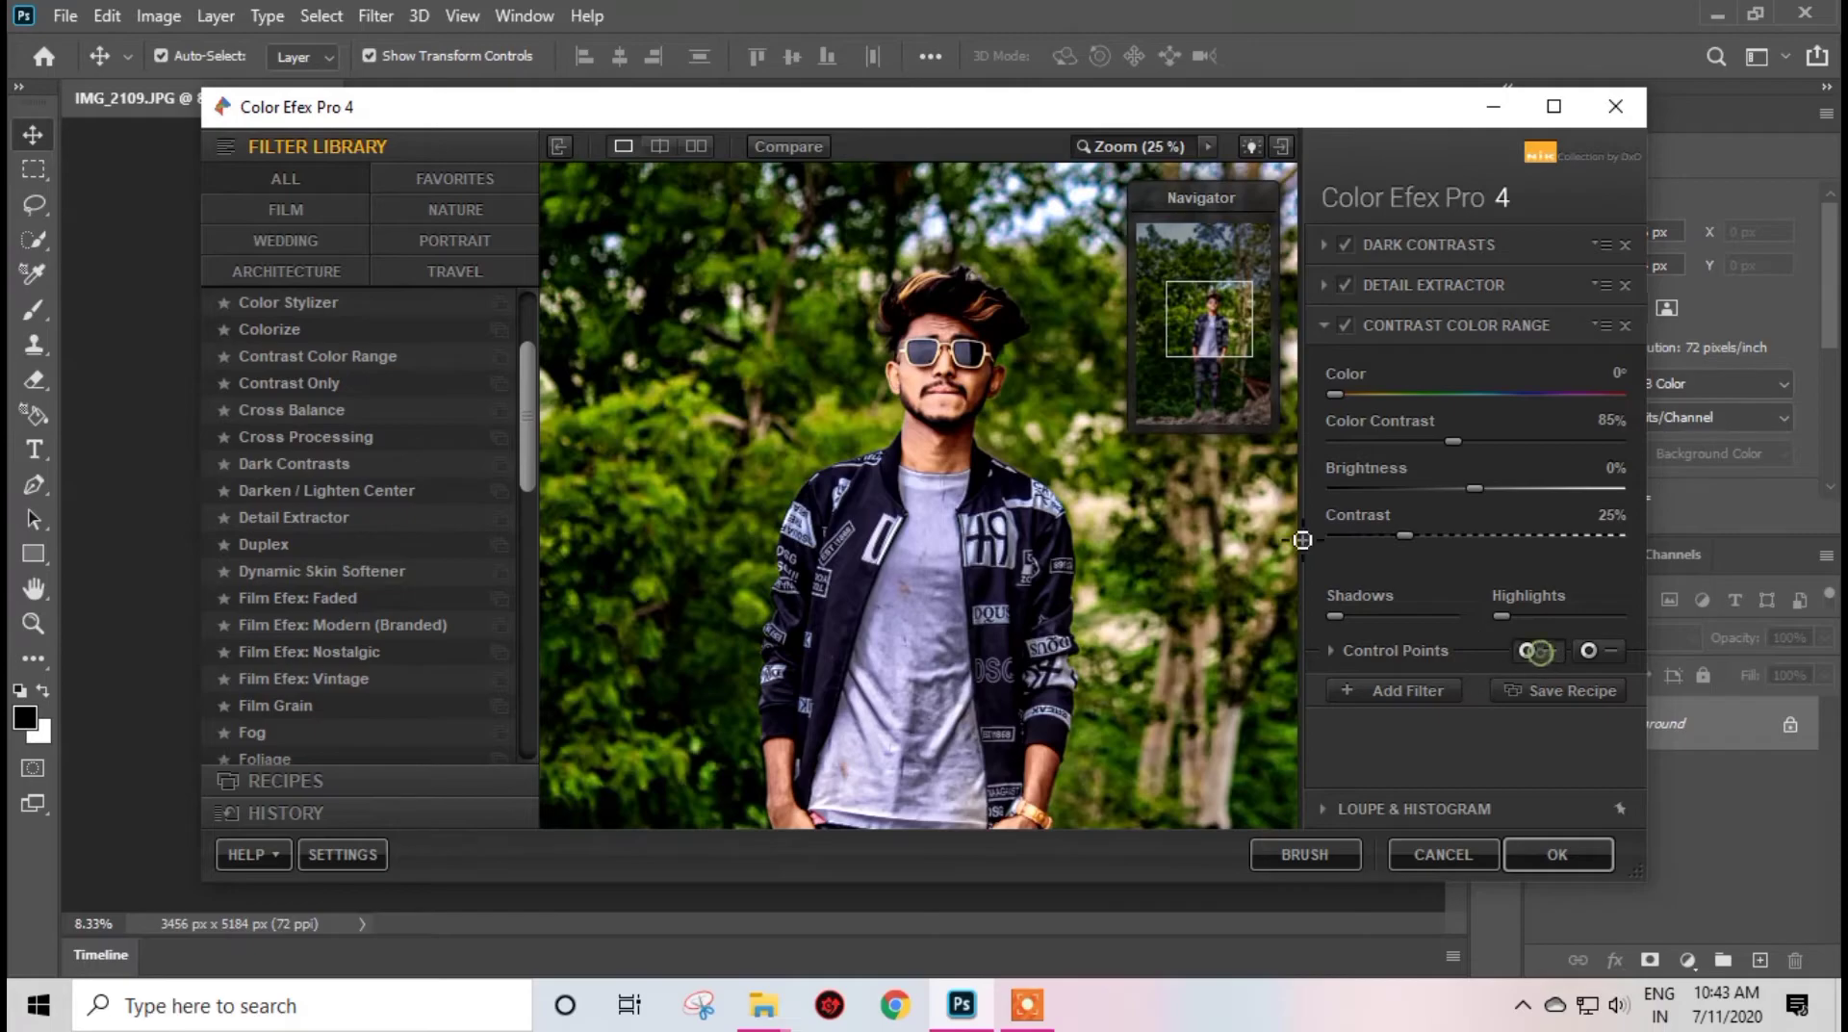
# Step: Try a positive and a negative Contrast Color Range control point on the cheek
pyautogui.click(975, 386)
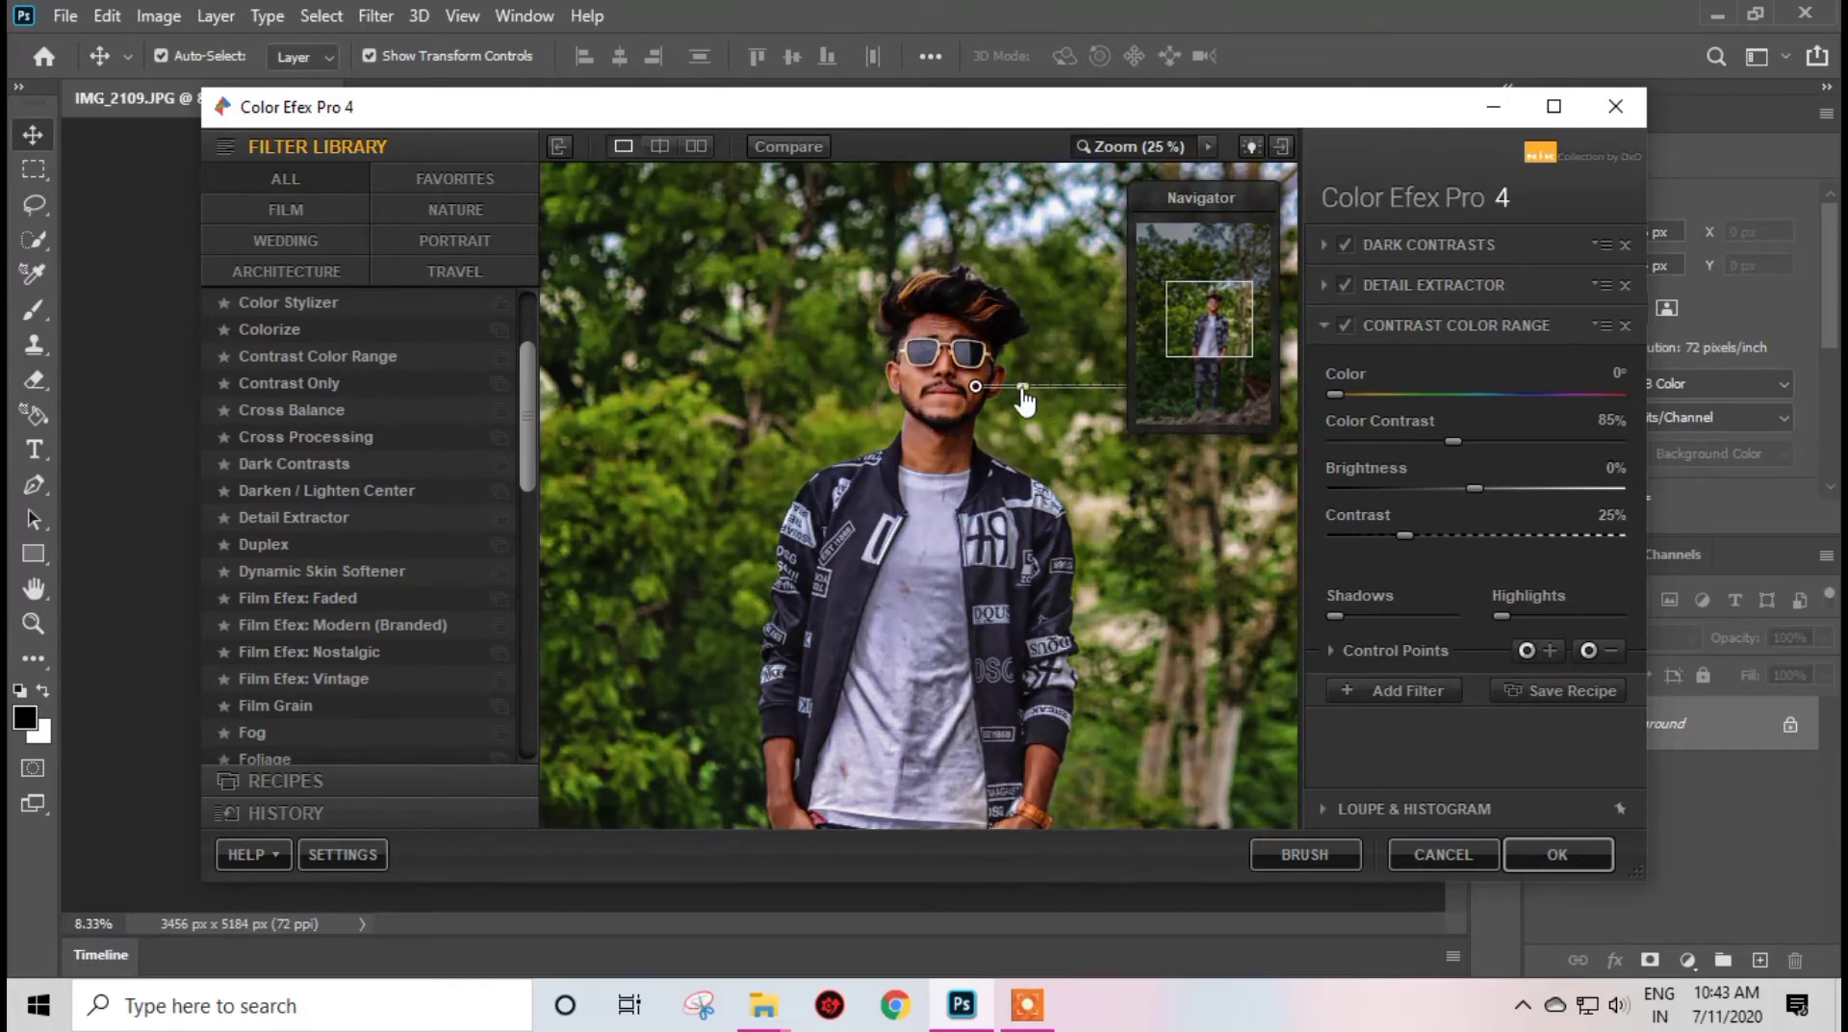
pyautogui.moveTo(1024, 389); pyautogui.dragTo(1030, 390)
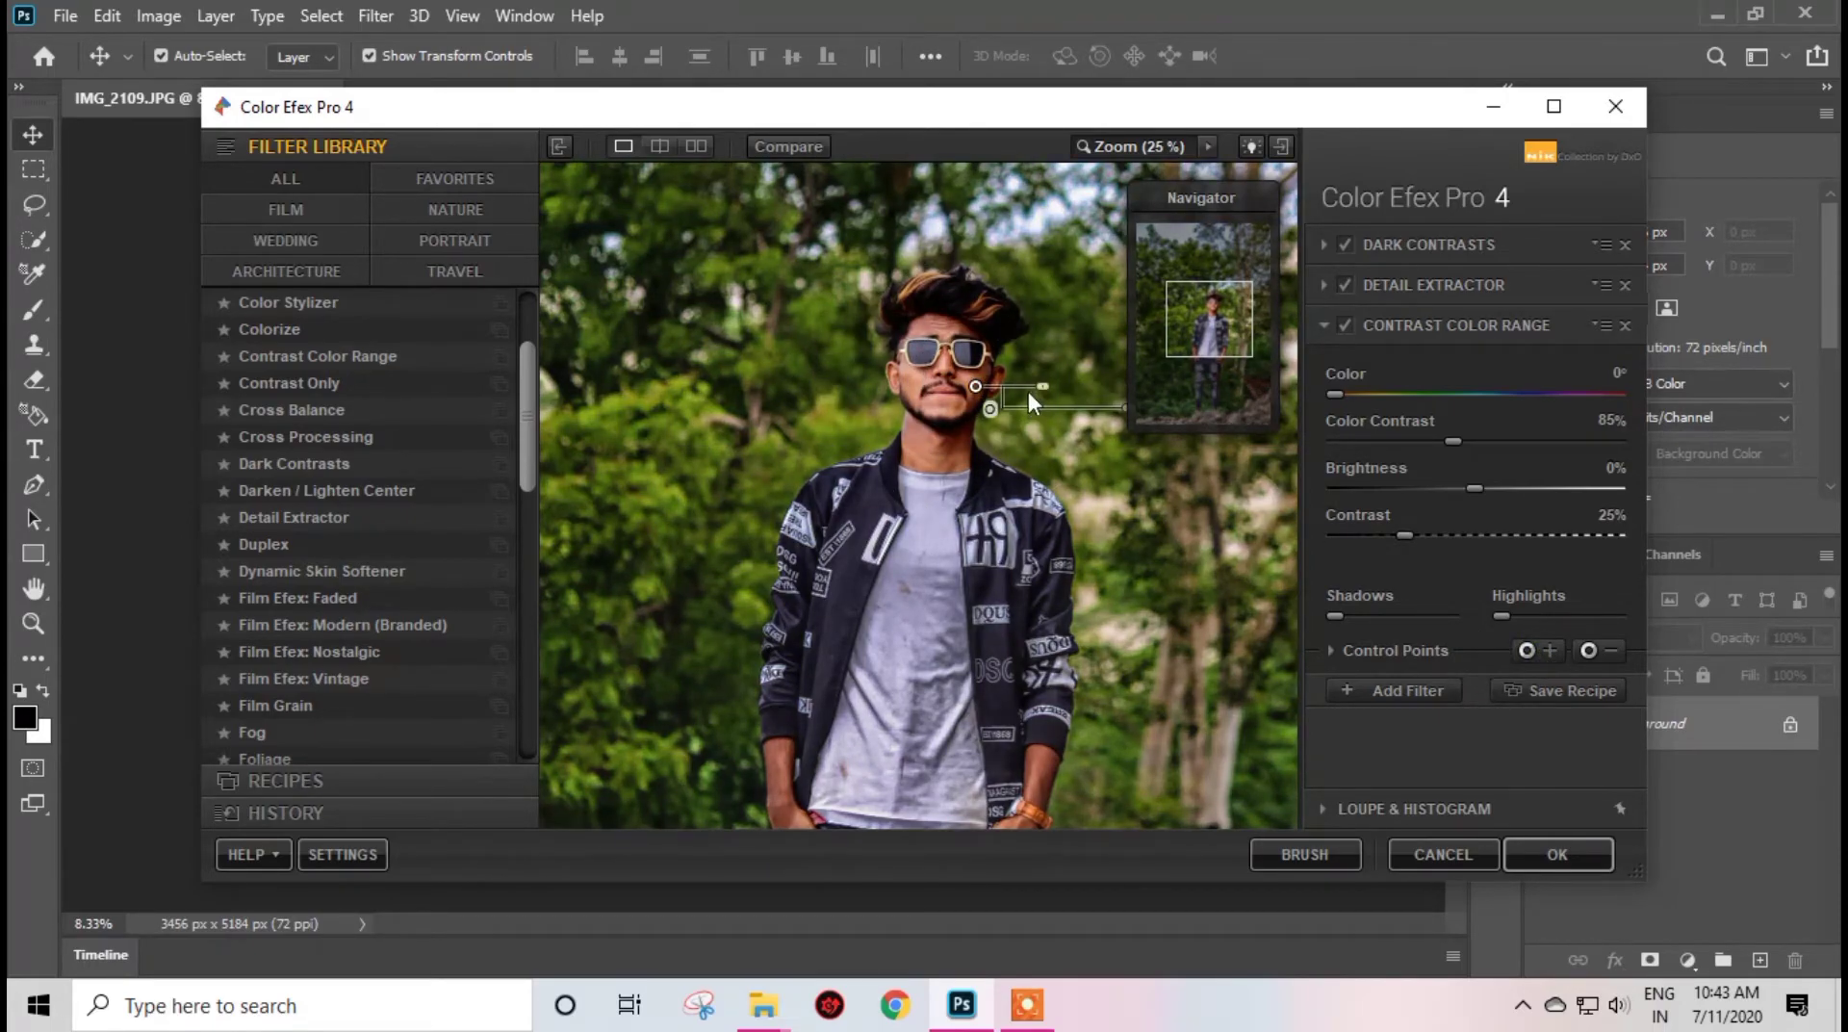
pyautogui.click(1600, 651)
pyautogui.click(962, 392)
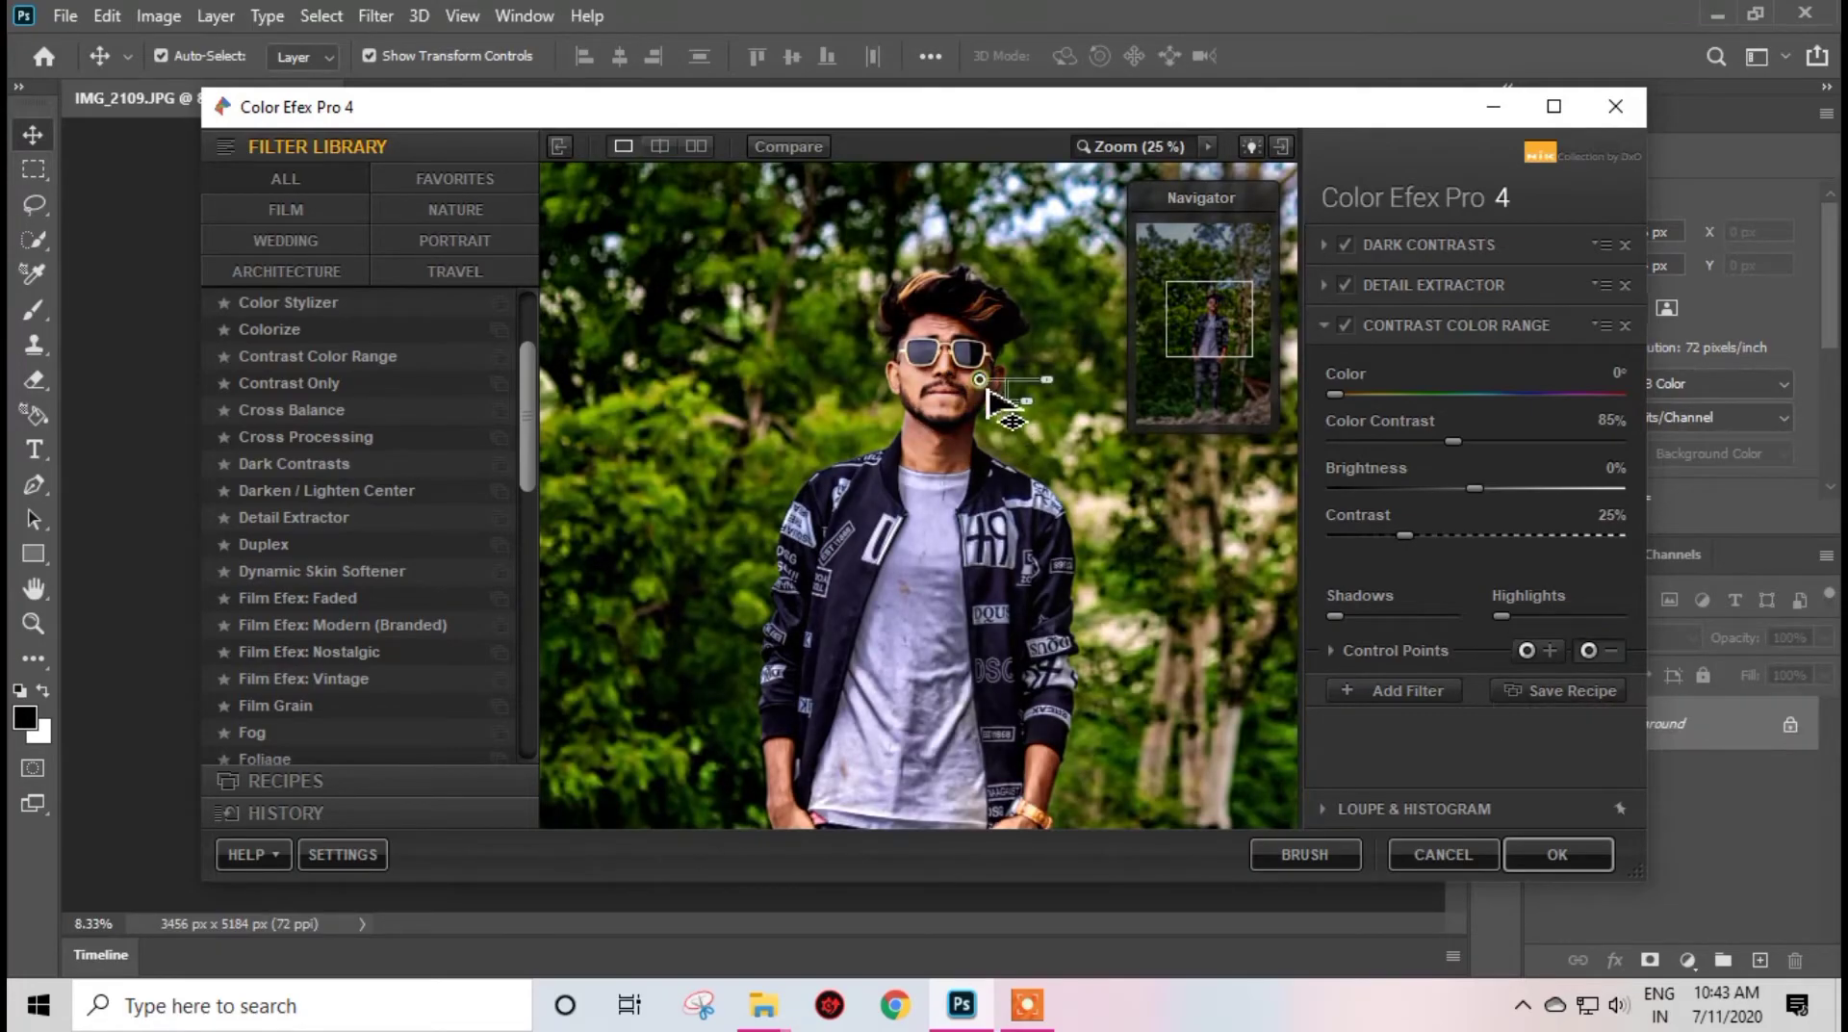
# Step: Try a negative control point on the face with 66% opacity, and move it beside the mouth
pyautogui.click(1593, 648)
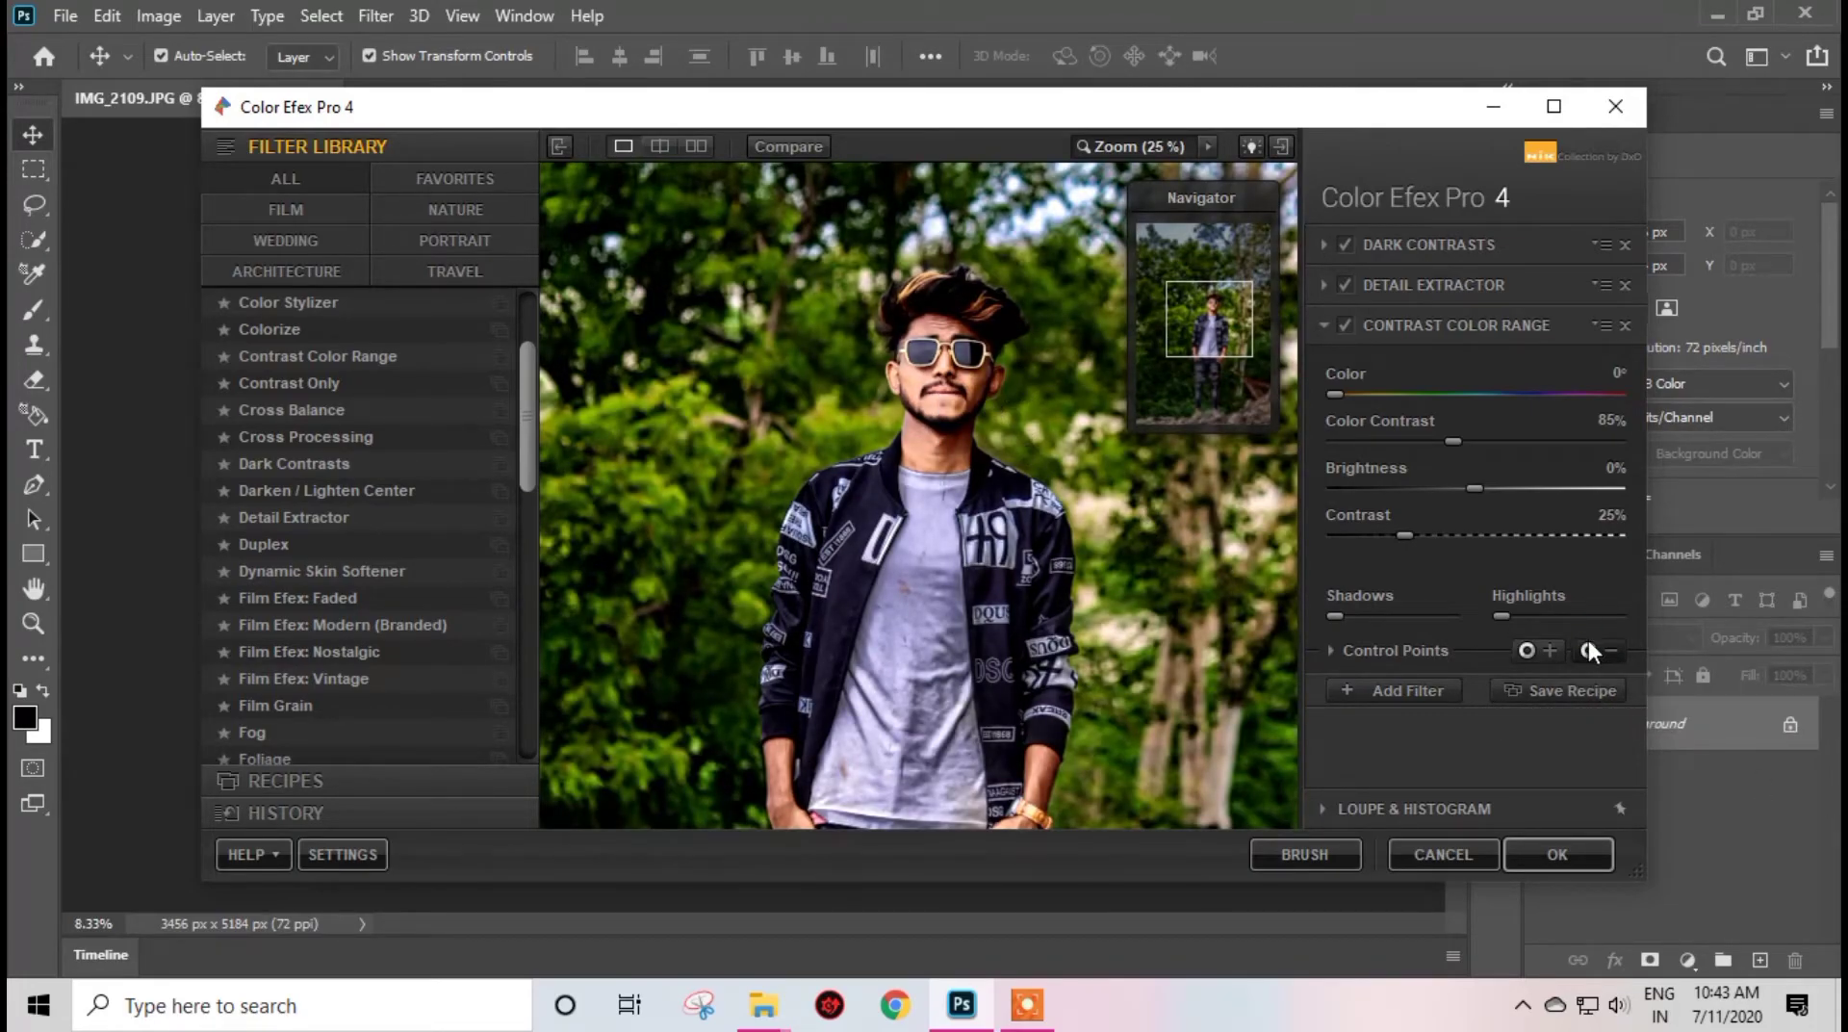
pyautogui.click(926, 373)
pyautogui.moveTo(973, 395); pyautogui.dragTo(1043, 418)
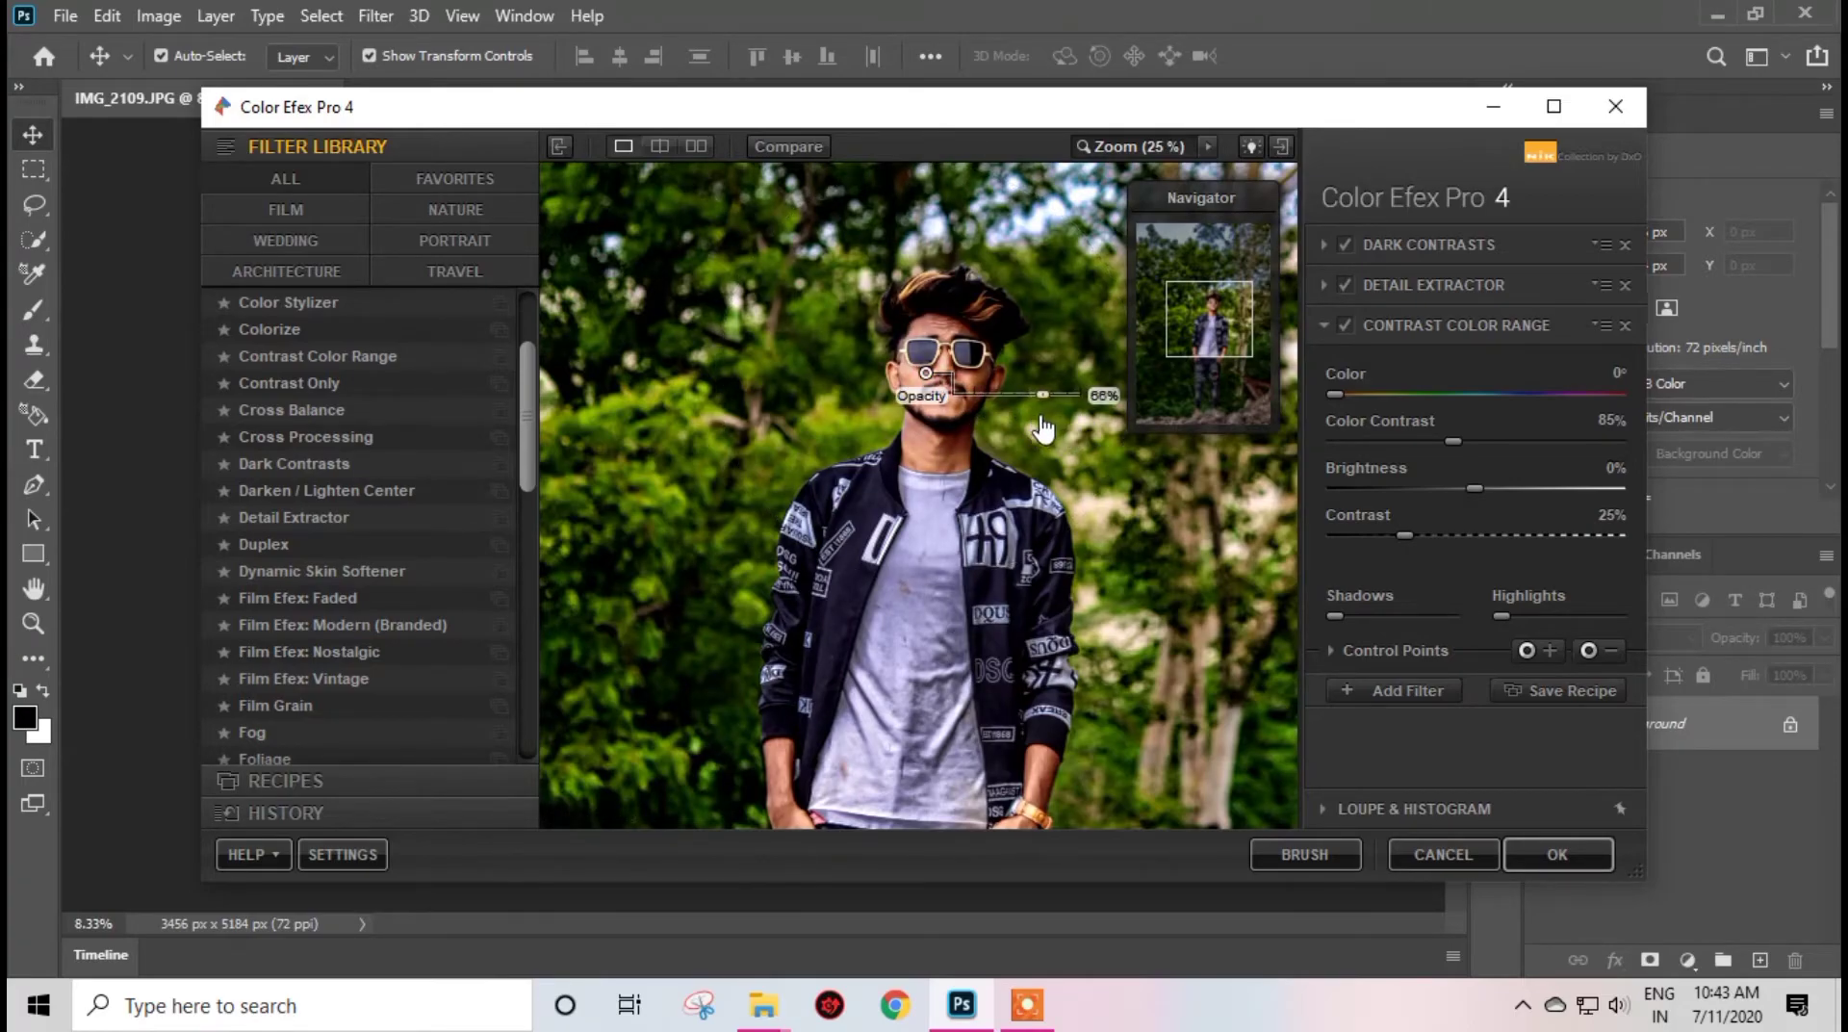
pyautogui.moveTo(926, 373); pyautogui.dragTo(968, 399)
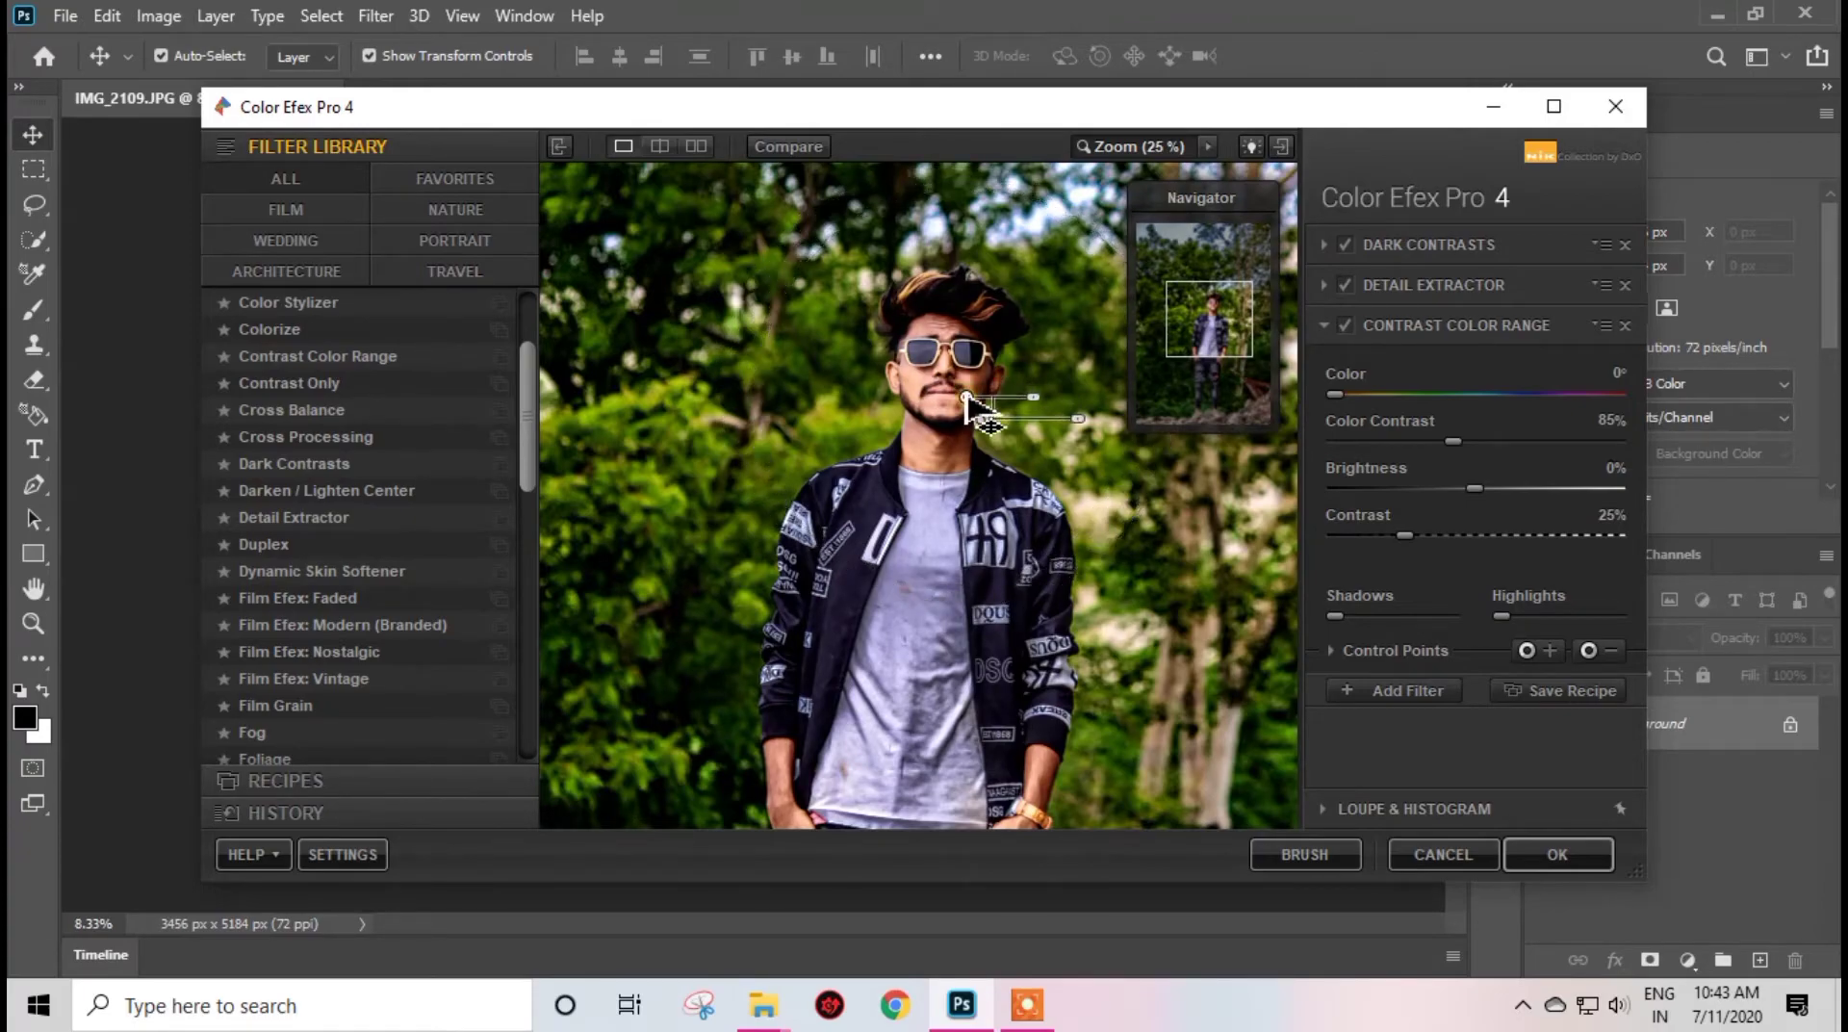
# Step: Add a positive Contrast Color Range control point on the cheek and another control point on the light shirt, fine-tuning both
pyautogui.click(1547, 646)
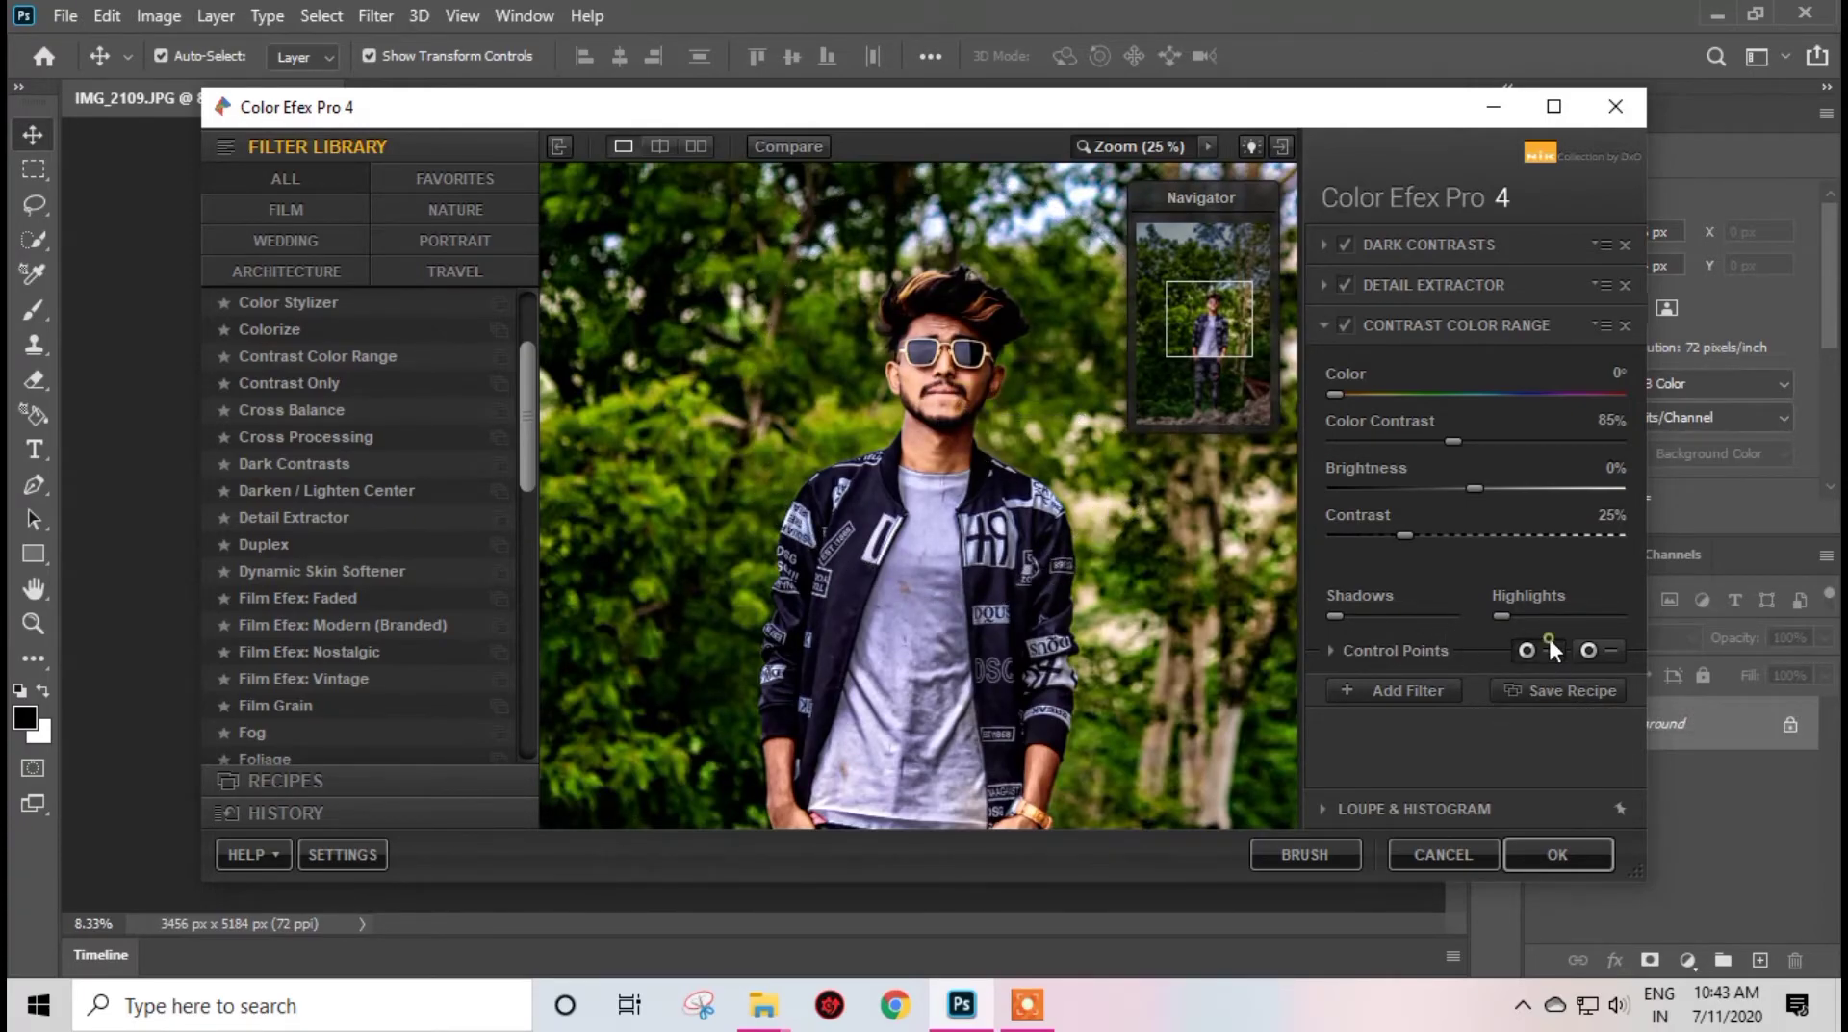
pyautogui.click(972, 383)
pyautogui.moveTo(965, 397); pyautogui.dragTo(929, 681)
pyautogui.click(882, 677)
pyautogui.moveTo(1036, 701)
pyautogui.mouseDown()
pyautogui.moveTo(909, 701)
pyautogui.moveTo(1037, 701)
pyautogui.mouseUp()
pyautogui.moveTo(978, 385)
pyautogui.mouseDown()
pyautogui.moveTo(1109, 422)
pyautogui.moveTo(977, 381)
pyautogui.mouseUp()
# Step: Set the Contrast of the Contrast Color Range filter to 18%
pyautogui.scroll(-1, 1018, 468)
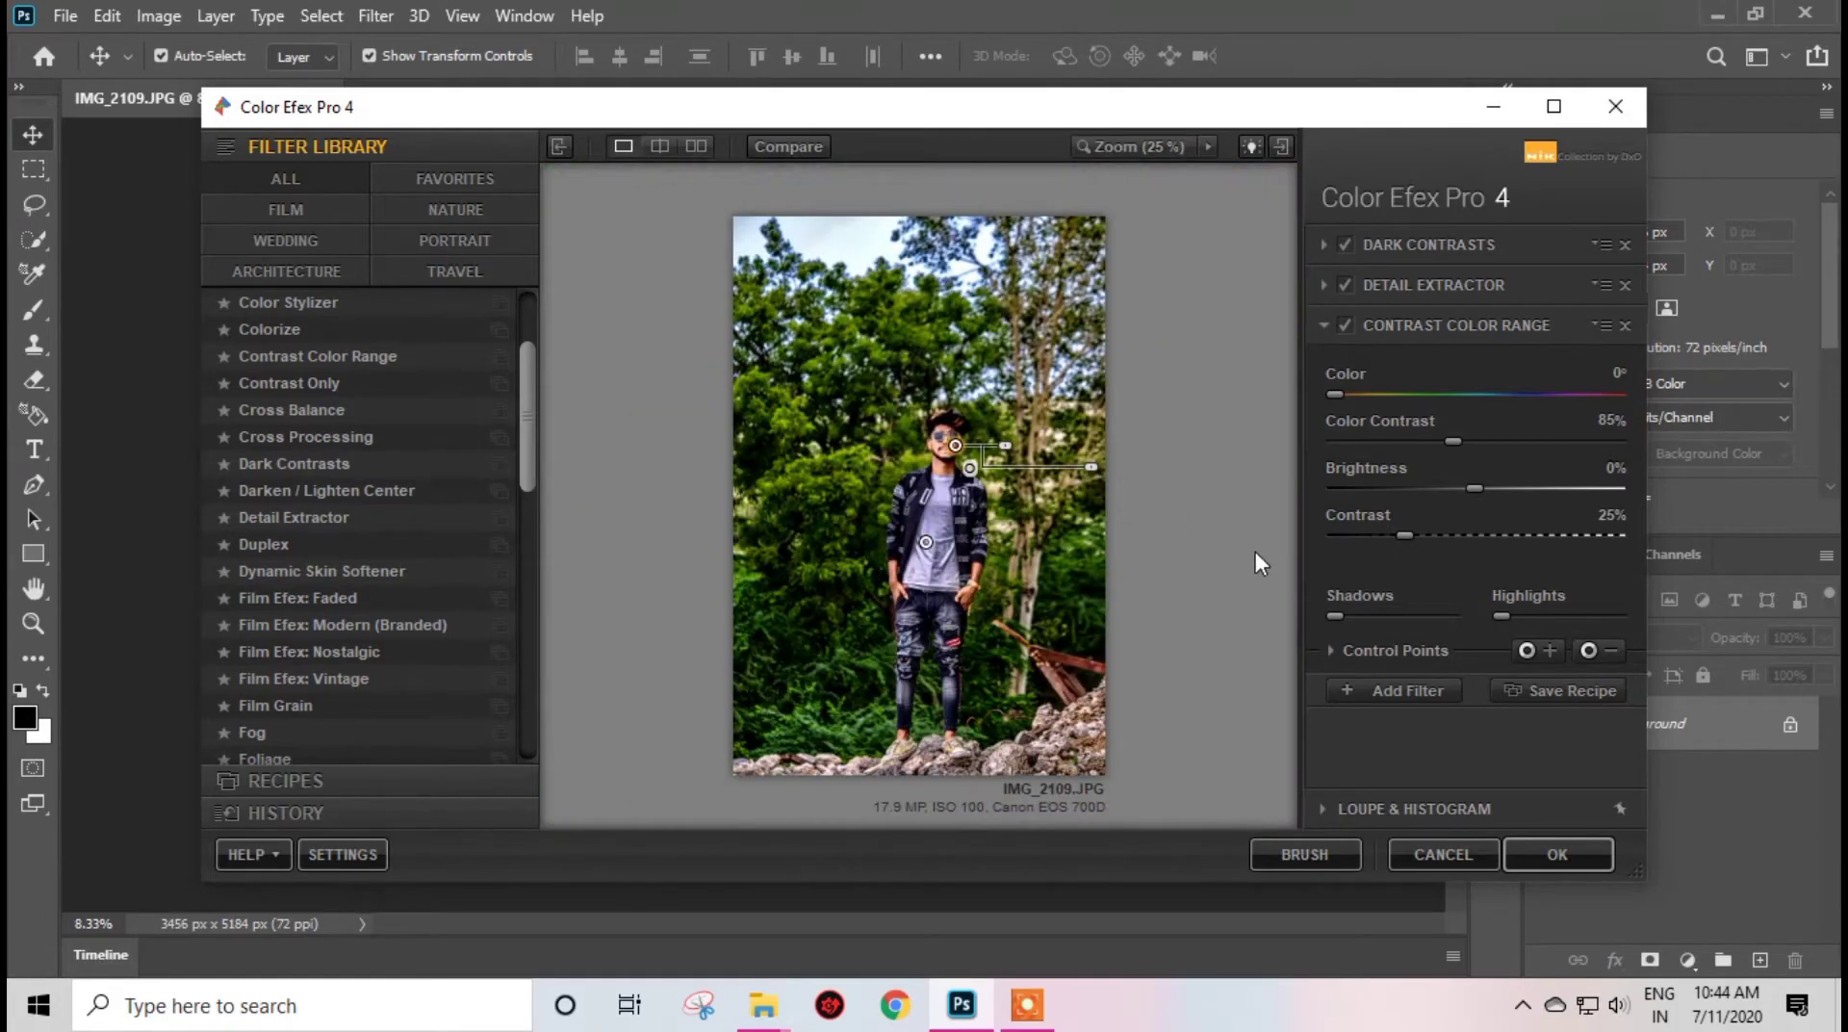
pyautogui.click(1405, 537)
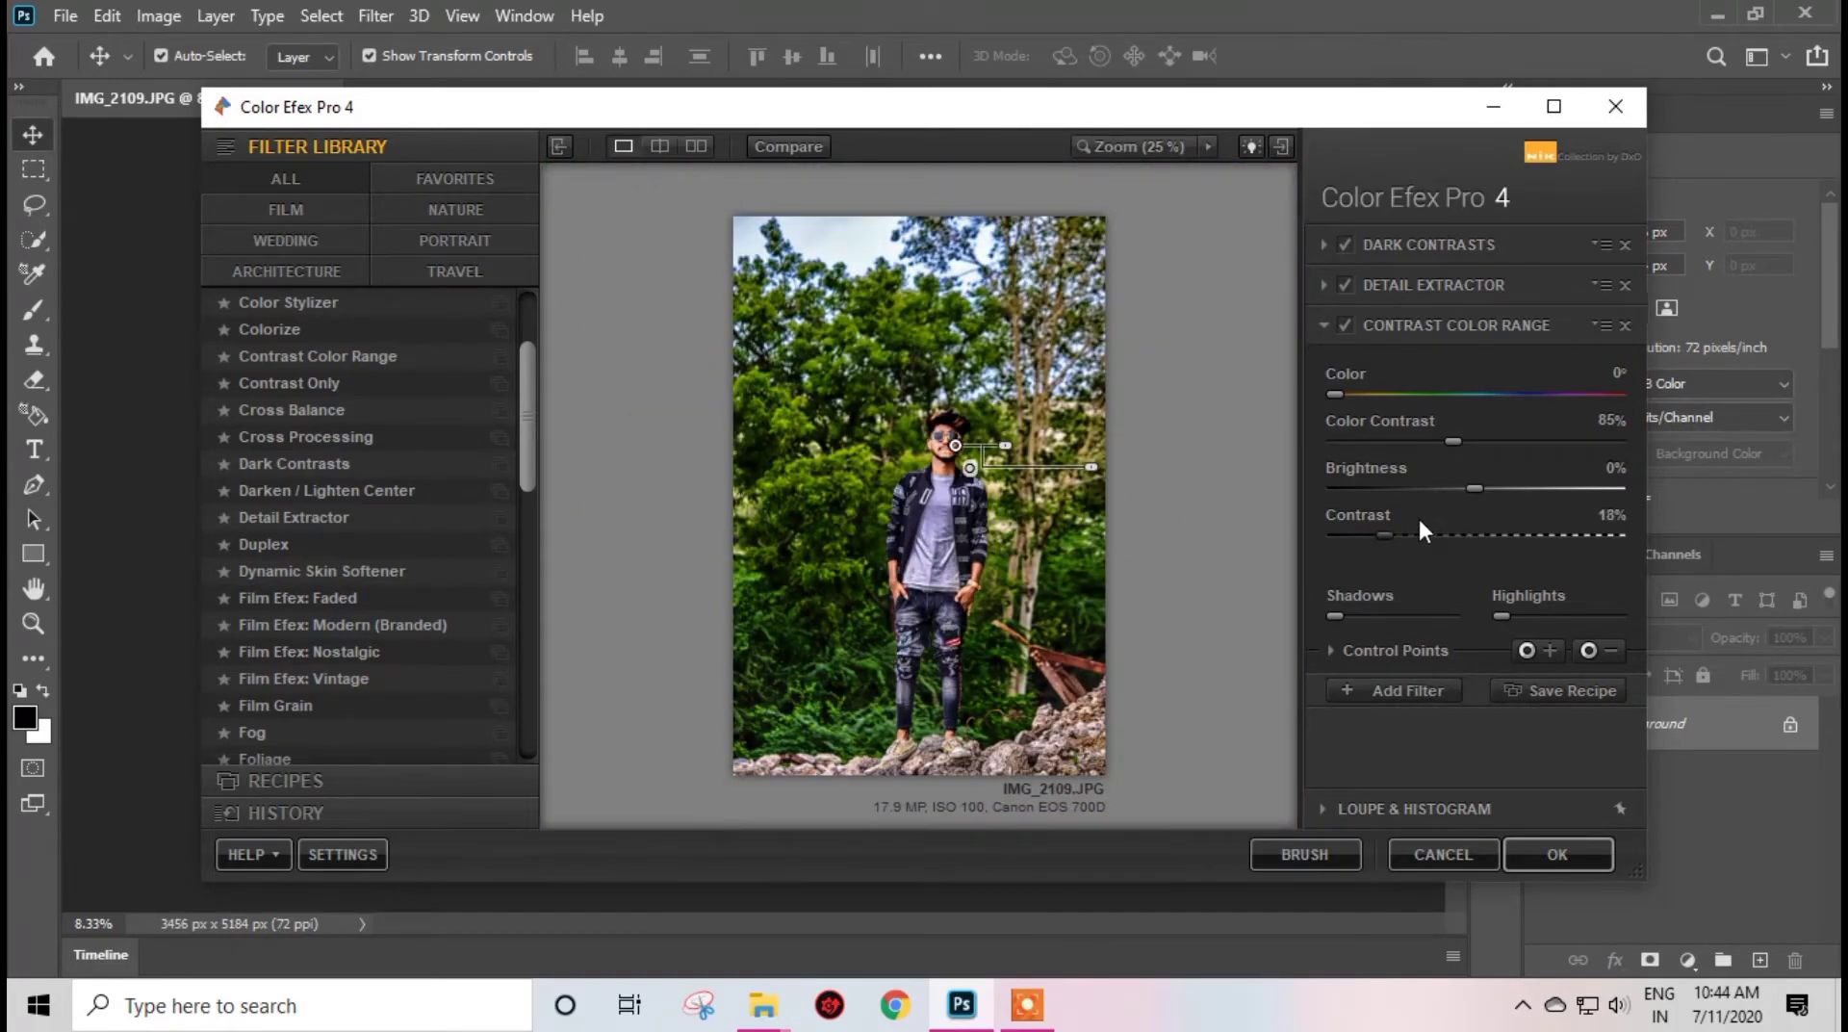
# Step: Set the Contrast of the Contrast Color Range filter to 22%
pyautogui.moveTo(1399, 534); pyautogui.dragTo(1394, 535)
pyautogui.click(907, 432)
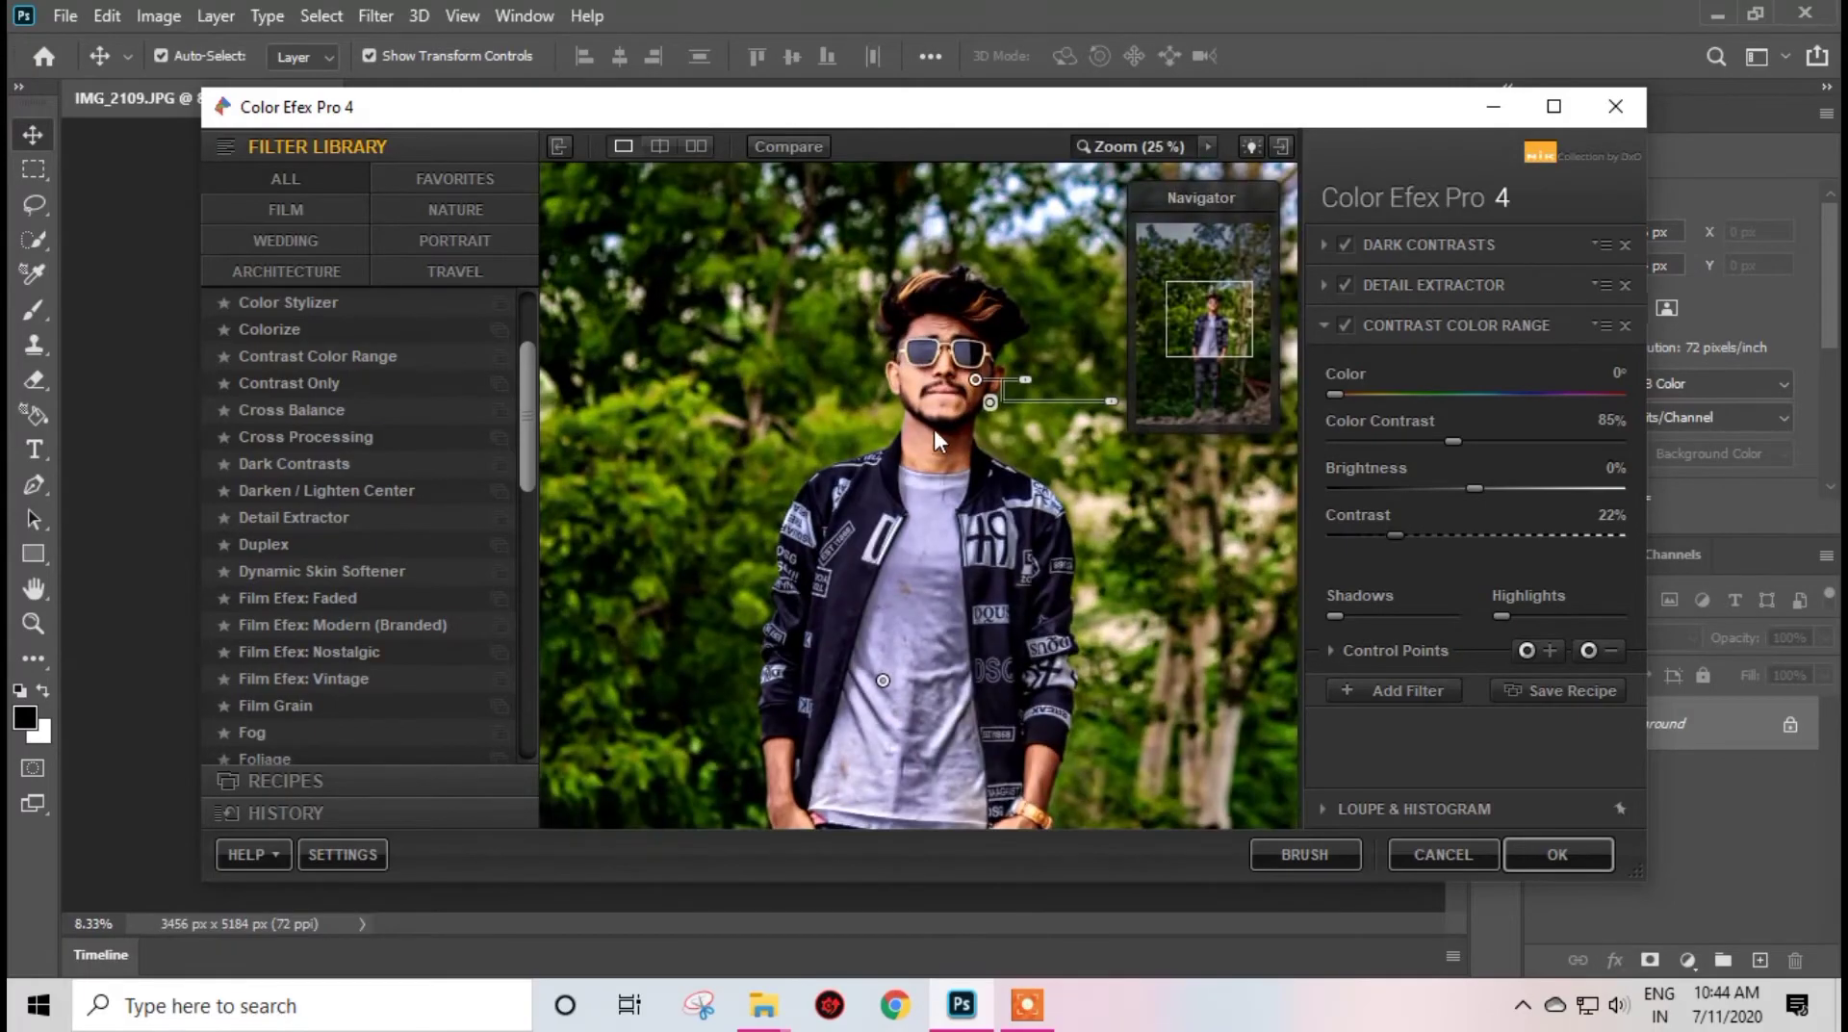
# Step: Compare the portrait with and without the Contrast Color Range filter, examining the face and upper body
pyautogui.click(806, 146)
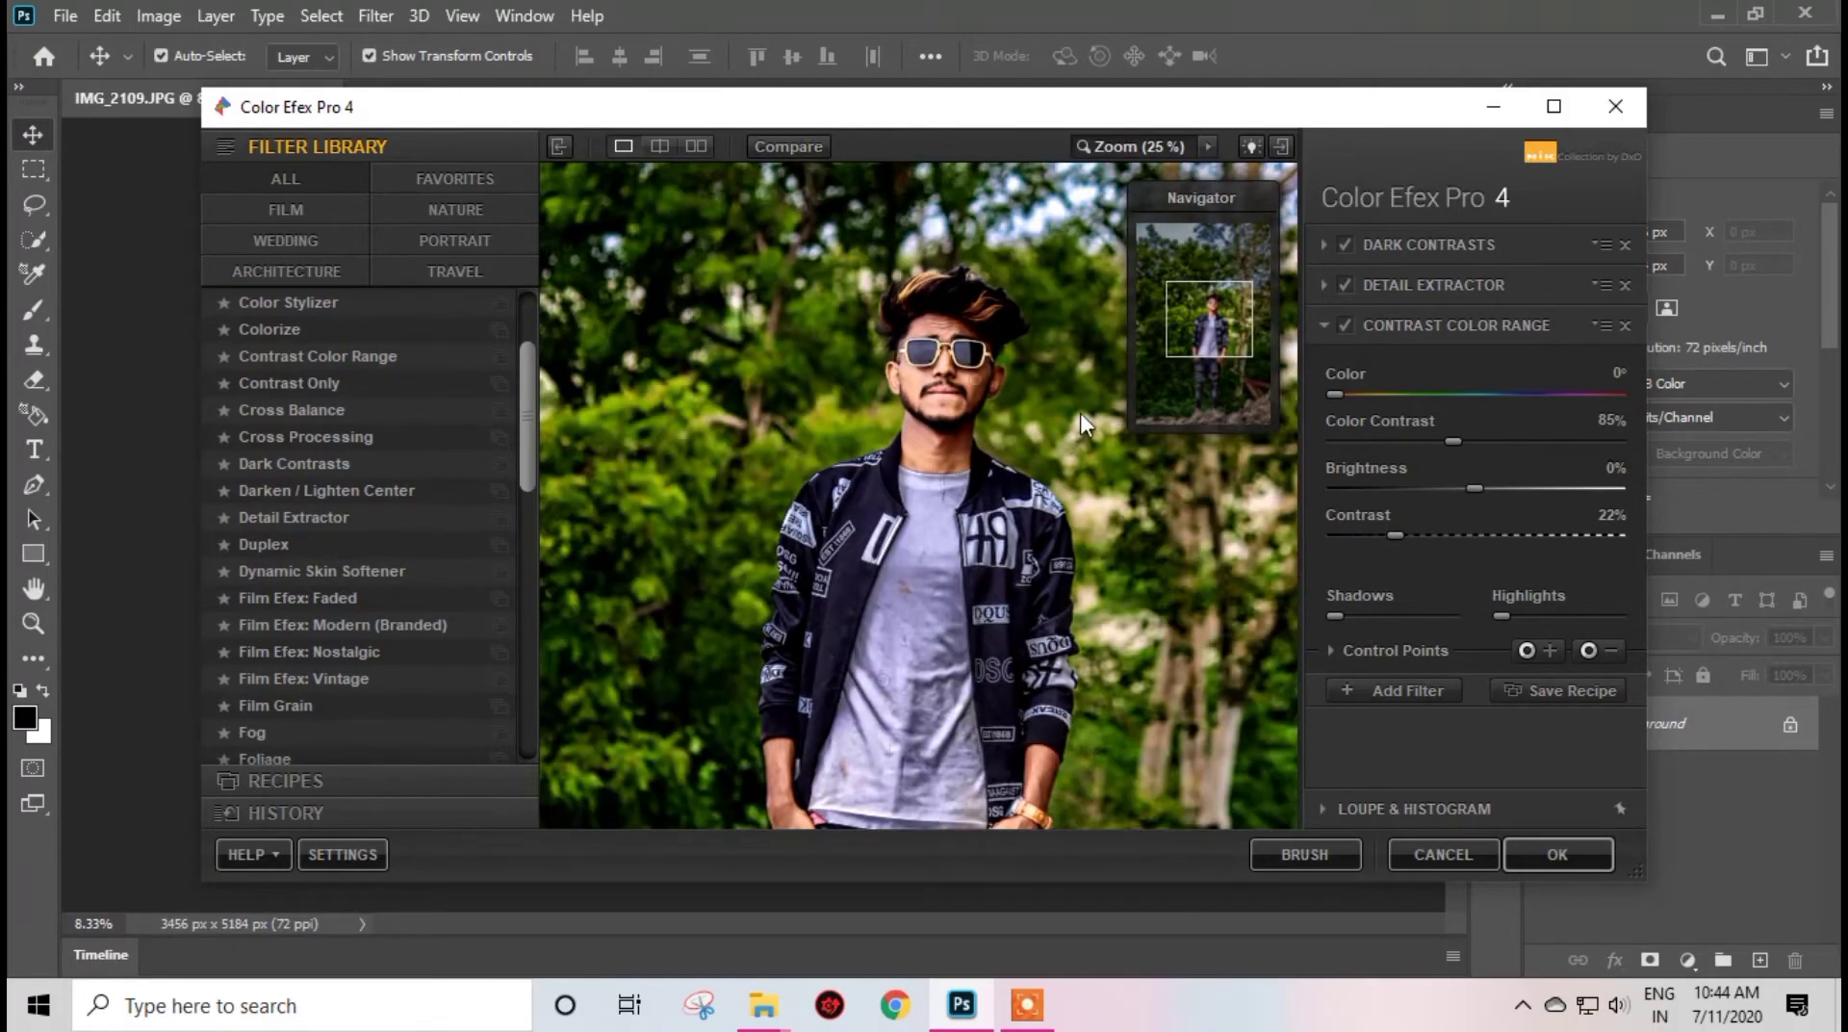
pyautogui.click(1349, 324)
pyautogui.click(1349, 323)
pyautogui.click(1348, 324)
pyautogui.click(1348, 324)
pyautogui.click(942, 435)
pyautogui.click(1346, 324)
pyautogui.click(1347, 324)
pyautogui.click(957, 435)
pyautogui.click(957, 436)
pyautogui.click(1338, 330)
pyautogui.click(1338, 330)
pyautogui.click(1341, 330)
pyautogui.click(1341, 330)
pyautogui.click(969, 477)
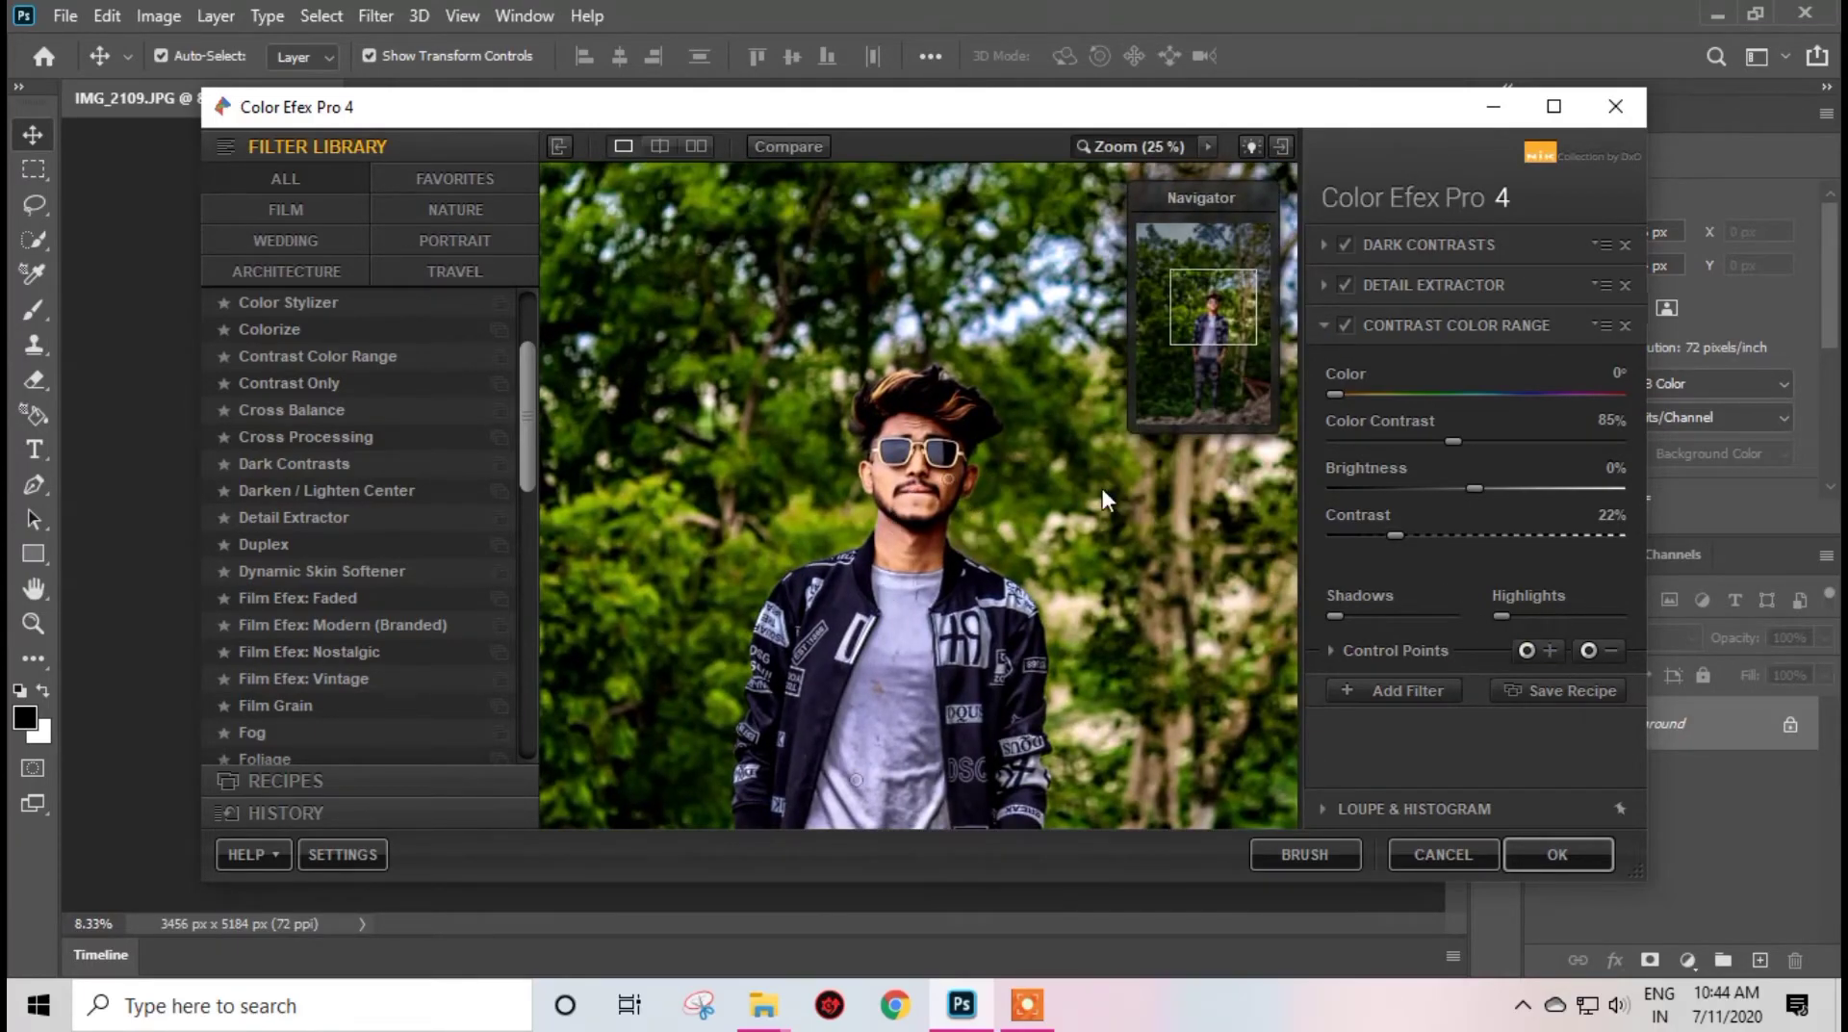
# Step: Add another positive Contrast Color Range control point on the cheek, reduce its radius slightly, and apply the stacked filters
pyautogui.click(1534, 649)
pyautogui.click(945, 473)
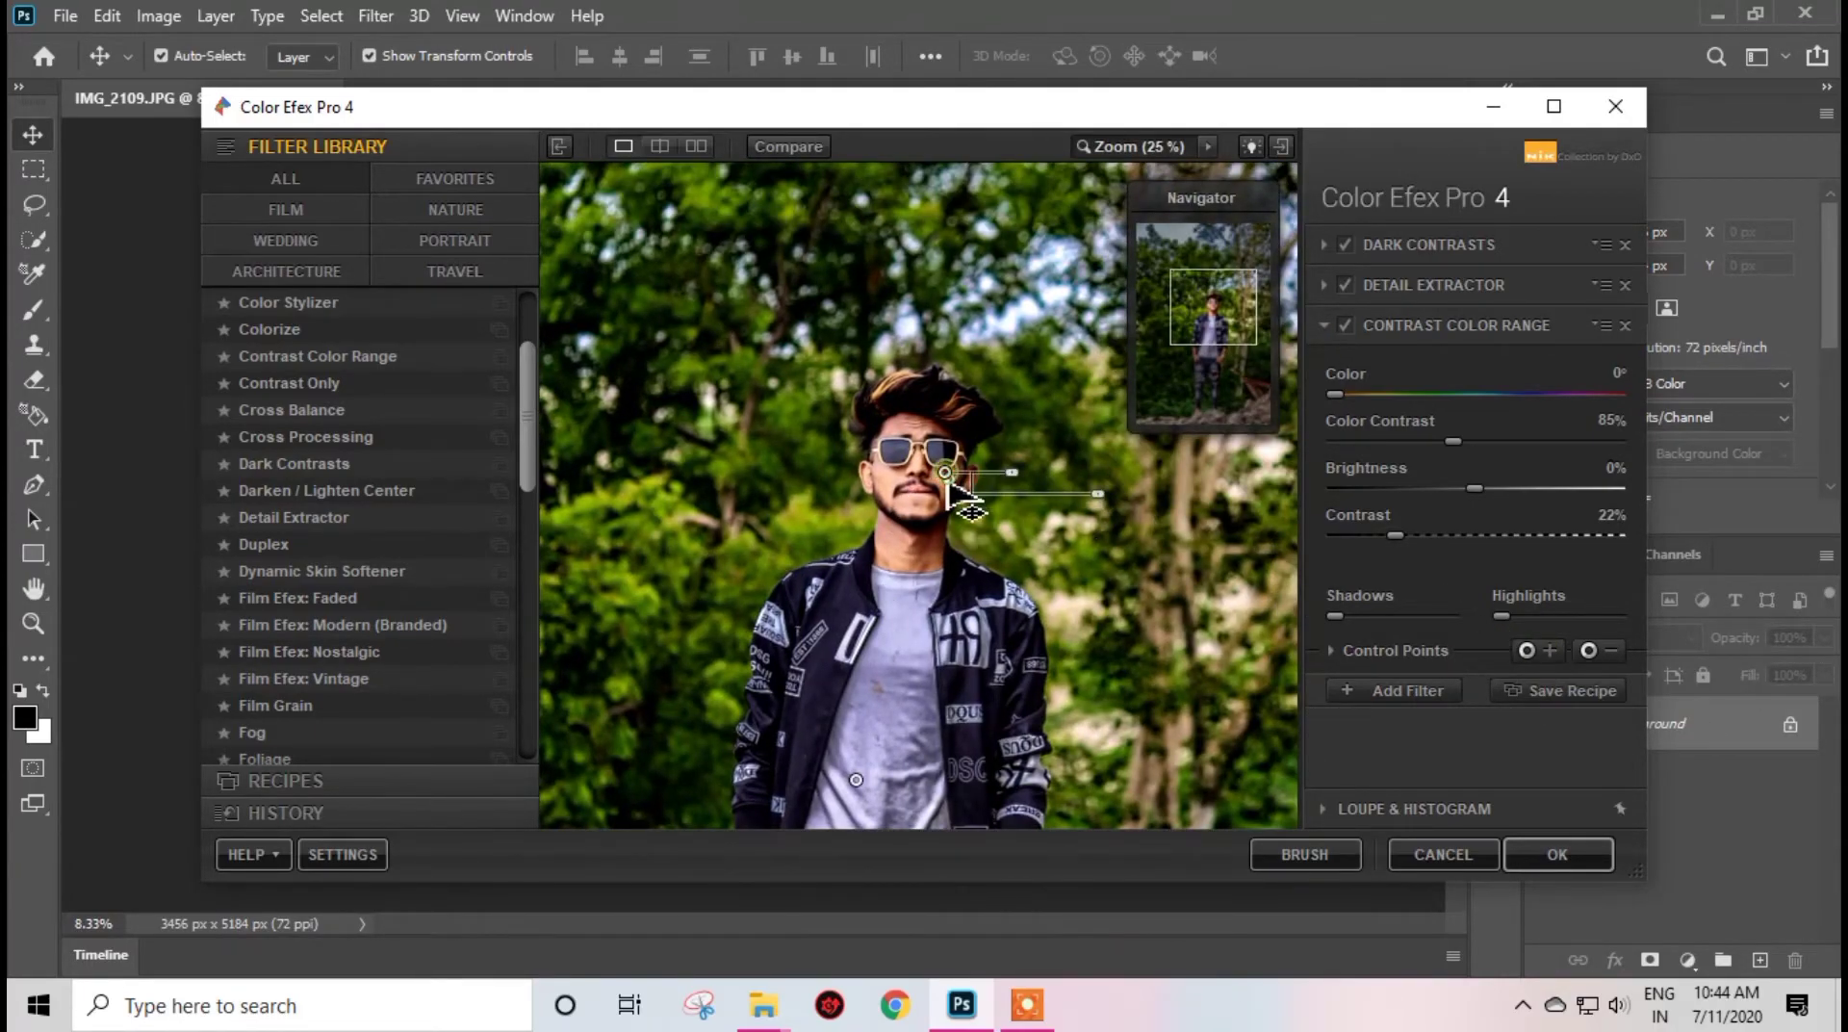
pyautogui.moveTo(954, 478); pyautogui.dragTo(964, 493)
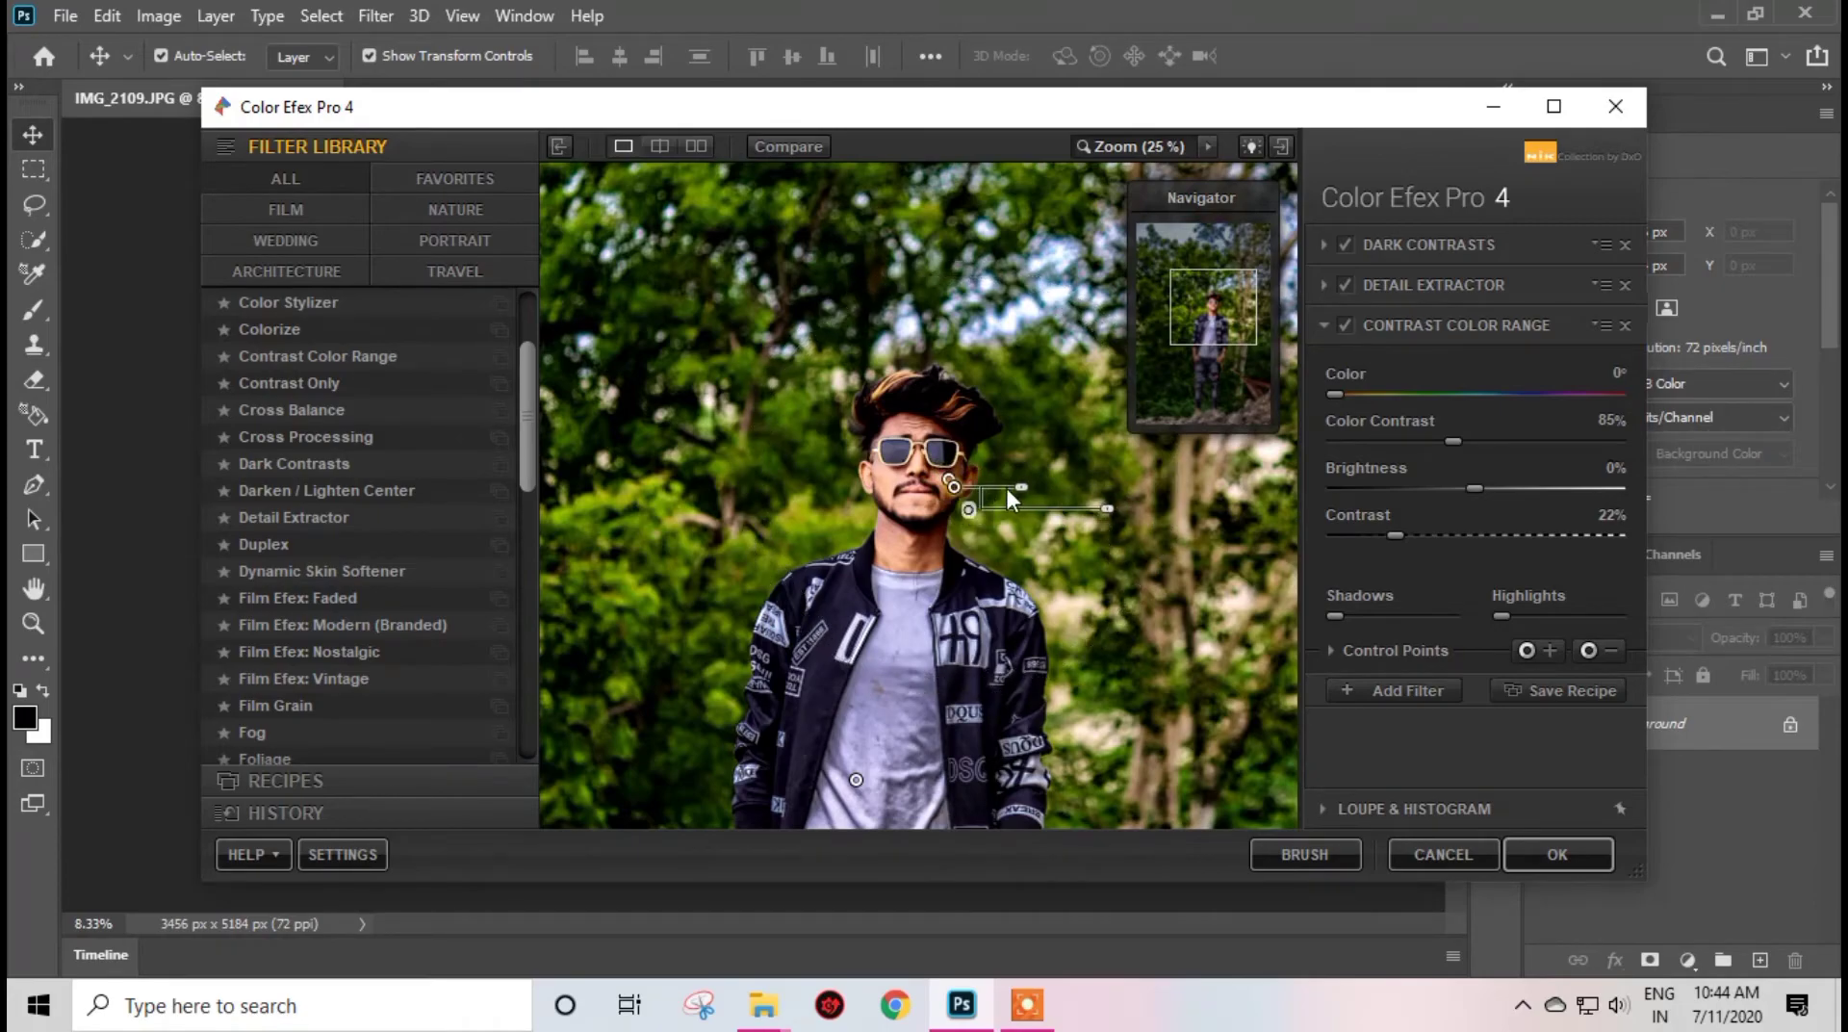
pyautogui.moveTo(1024, 491); pyautogui.dragTo(1005, 488)
pyautogui.click(1544, 863)
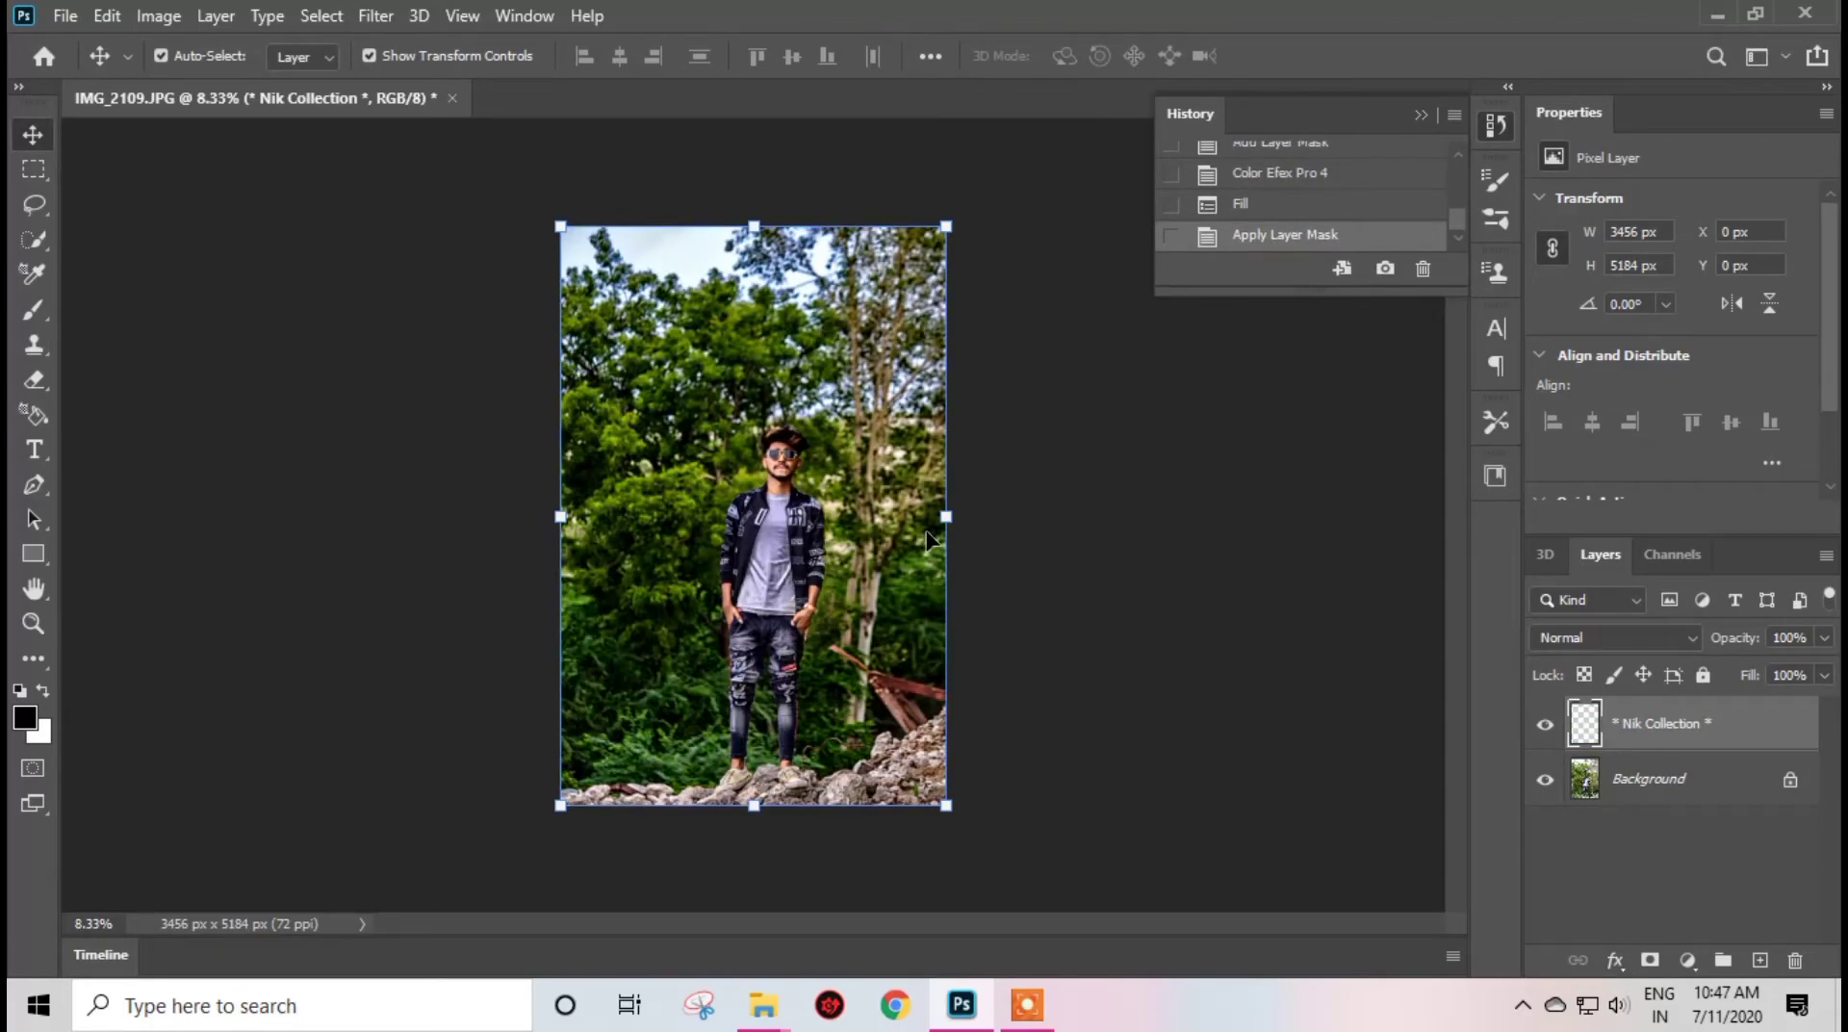
# Step: Start the Camera Raw Filter on the filtered layer and shift the Greens hue fully toward aqua
pyautogui.click(376, 16)
pyautogui.click(451, 183)
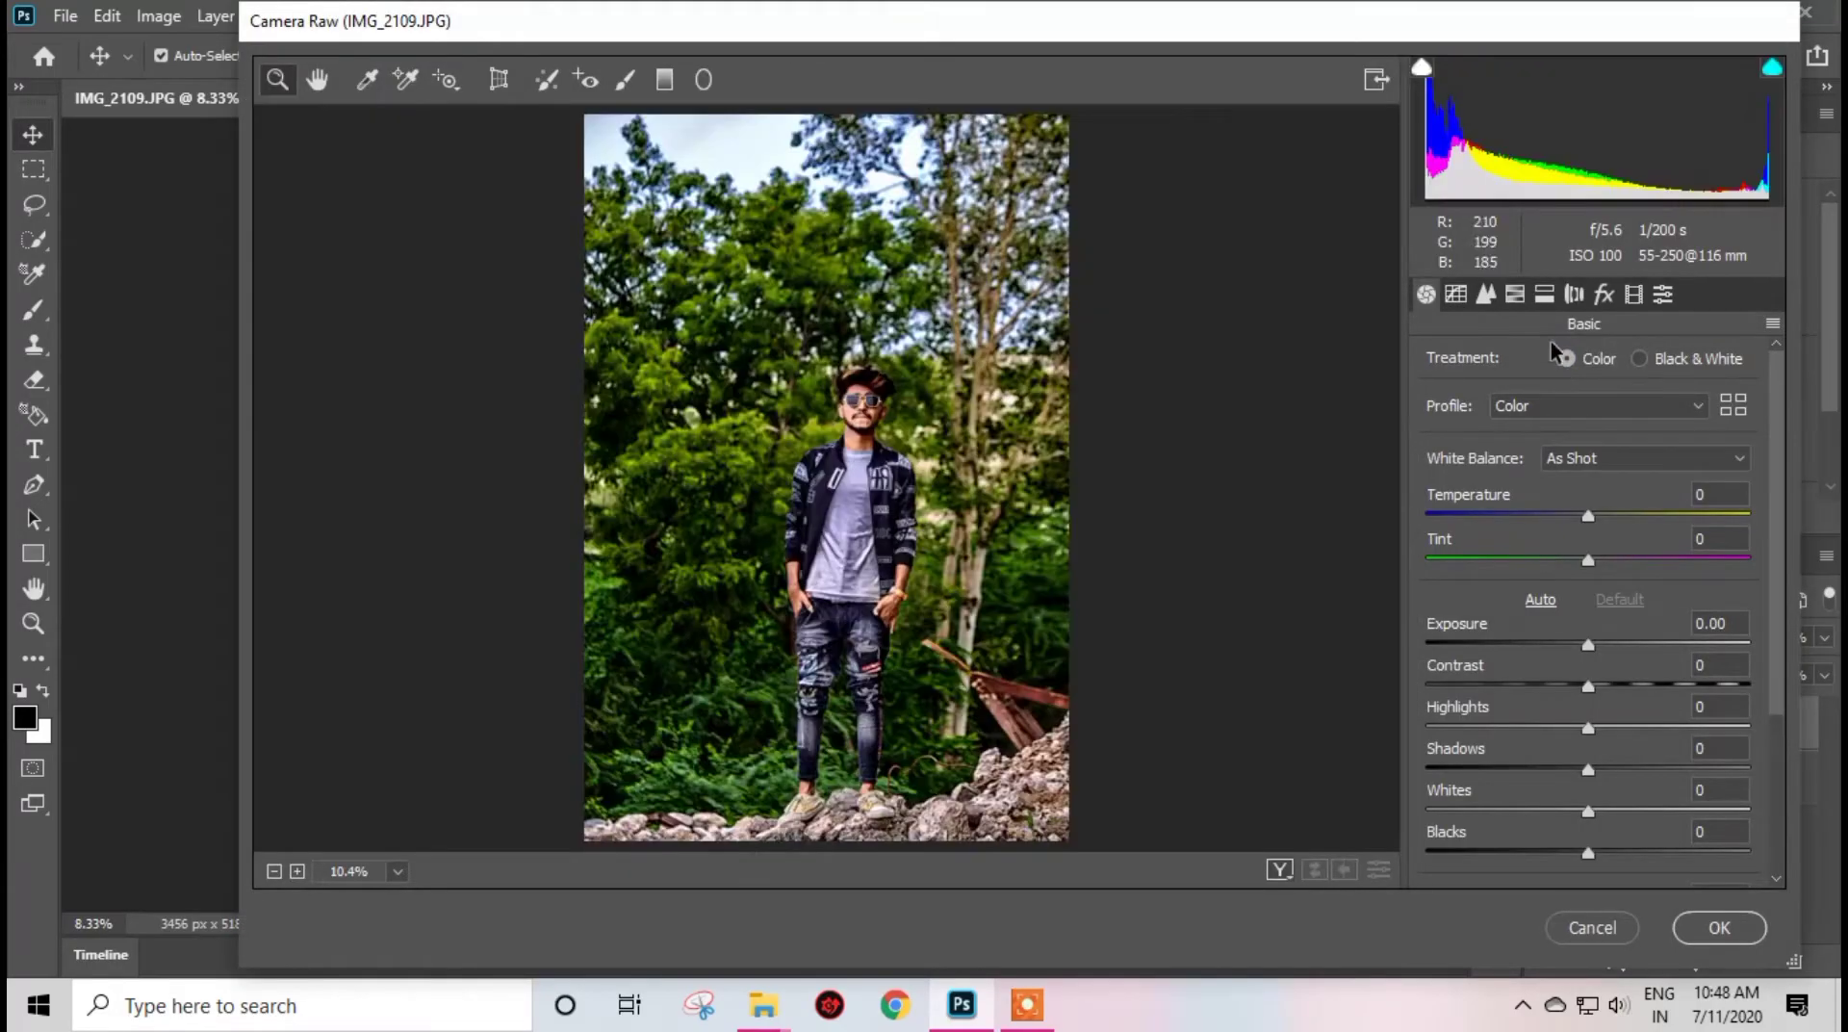
pyautogui.click(1602, 294)
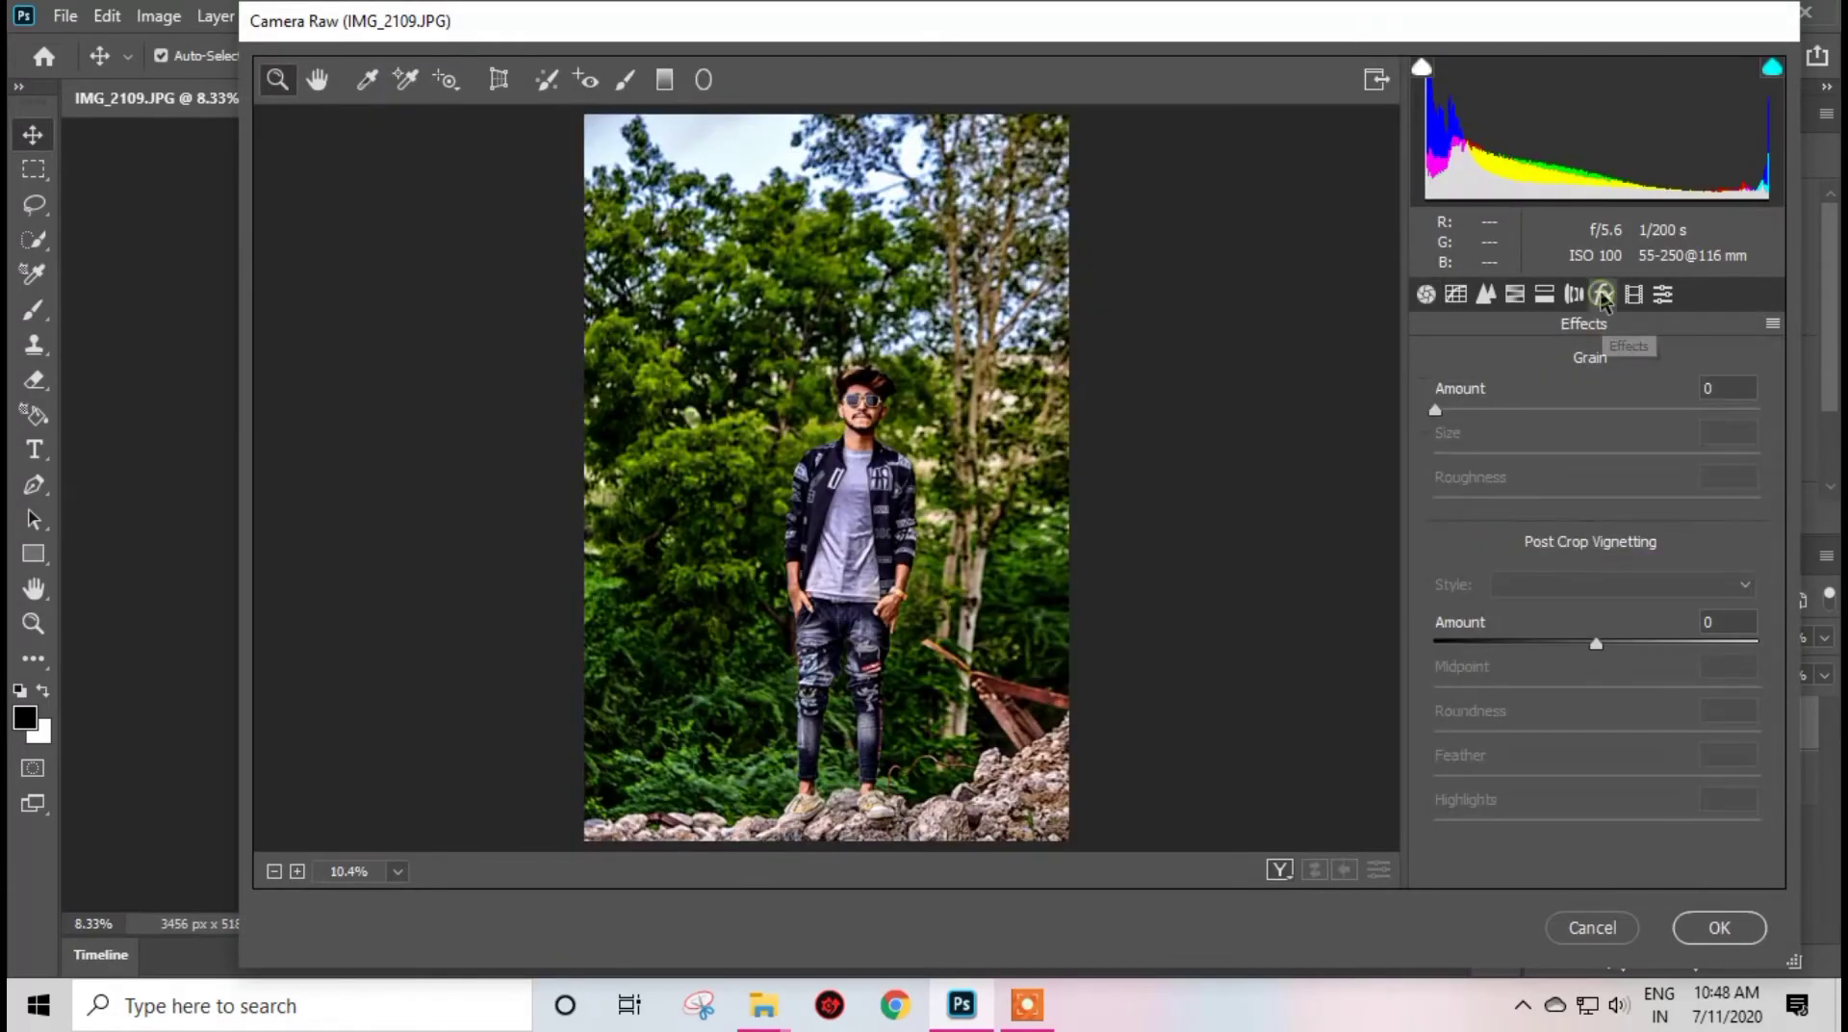
pyautogui.click(1514, 294)
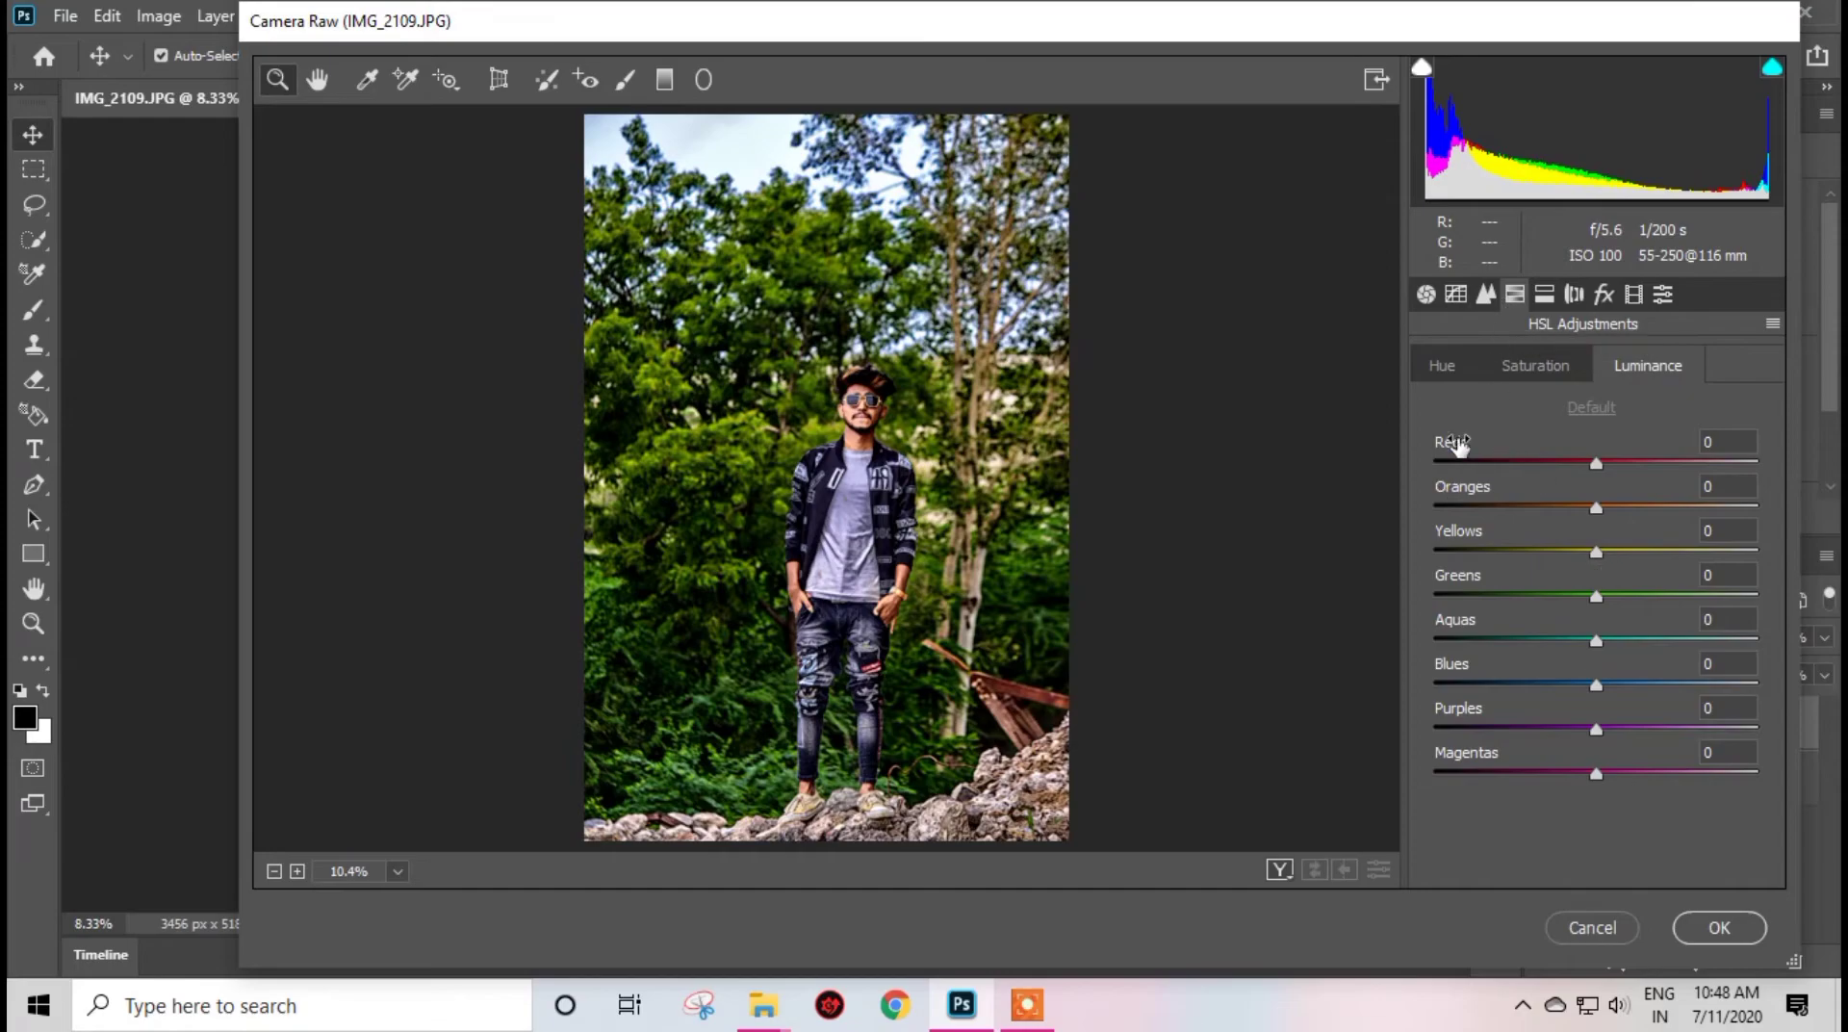
pyautogui.click(1444, 366)
pyautogui.moveTo(1595, 601); pyautogui.dragTo(1803, 664)
# Step: Set the HSL saturation of Greens to +50 and of Yellows to +38
pyautogui.click(1559, 374)
pyautogui.moveTo(1596, 597); pyautogui.dragTo(1696, 624)
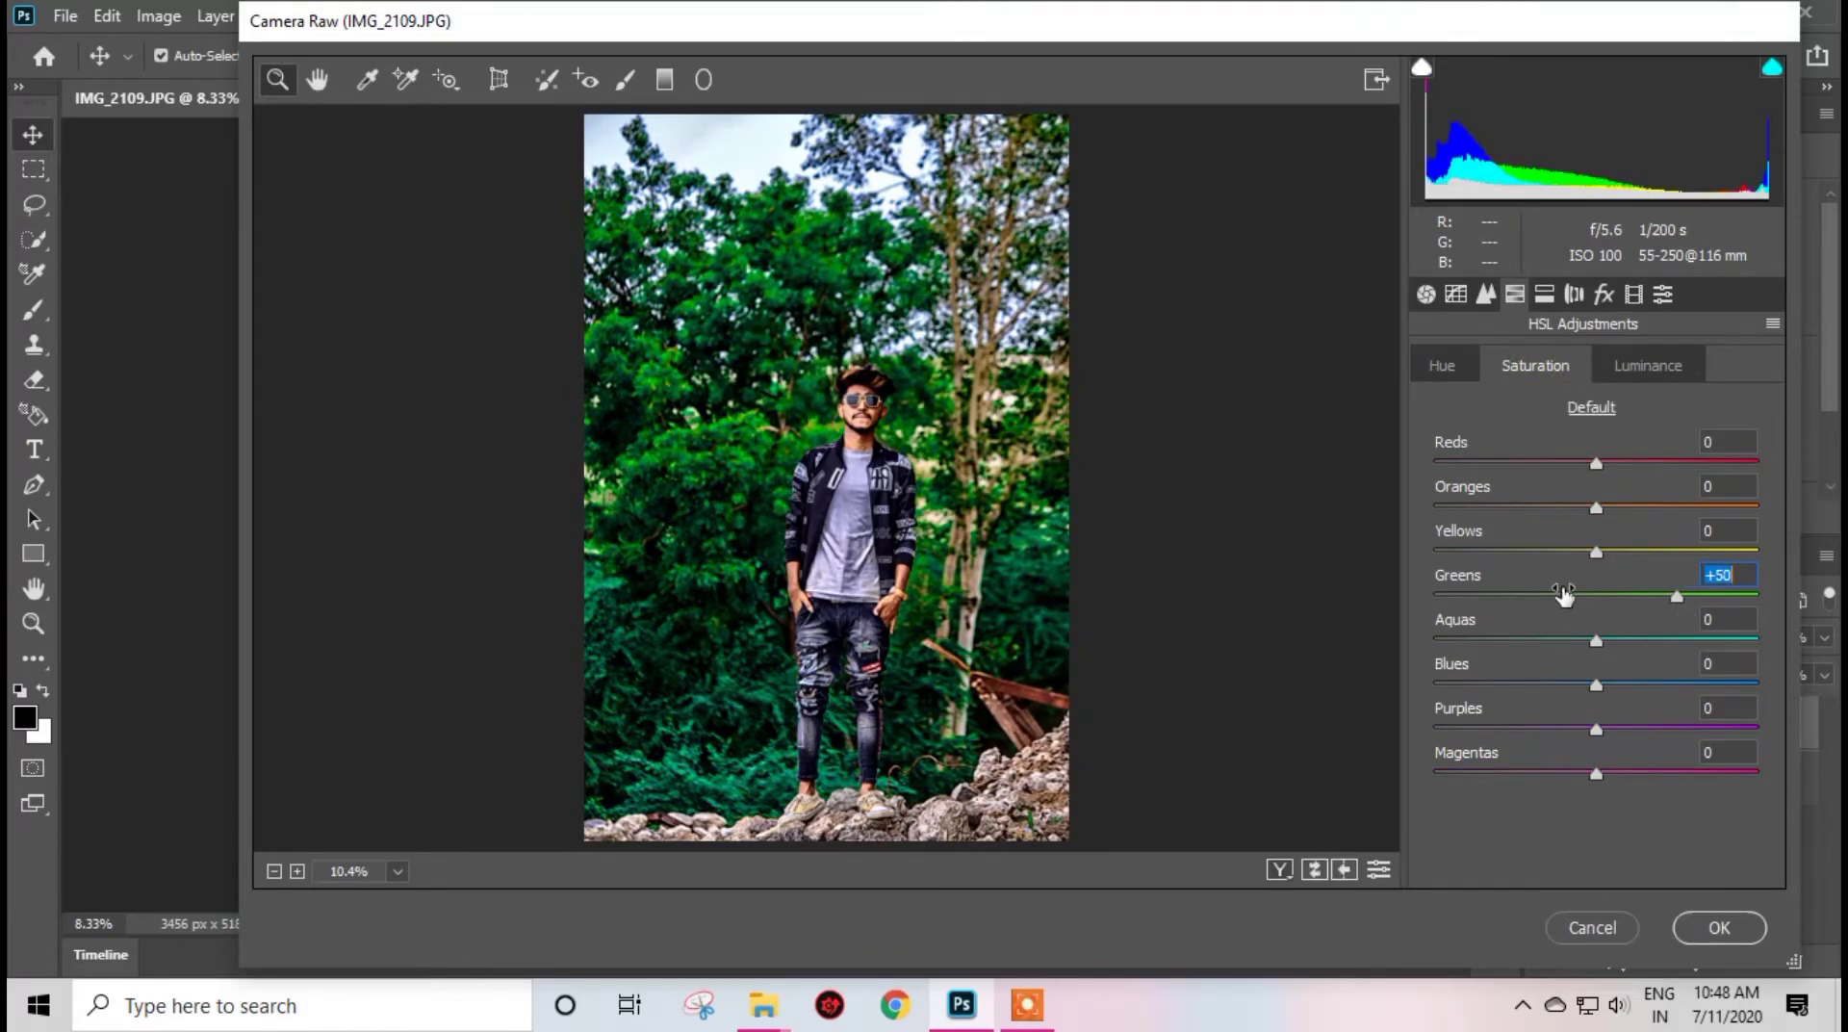
pyautogui.click(1449, 380)
pyautogui.click(1561, 367)
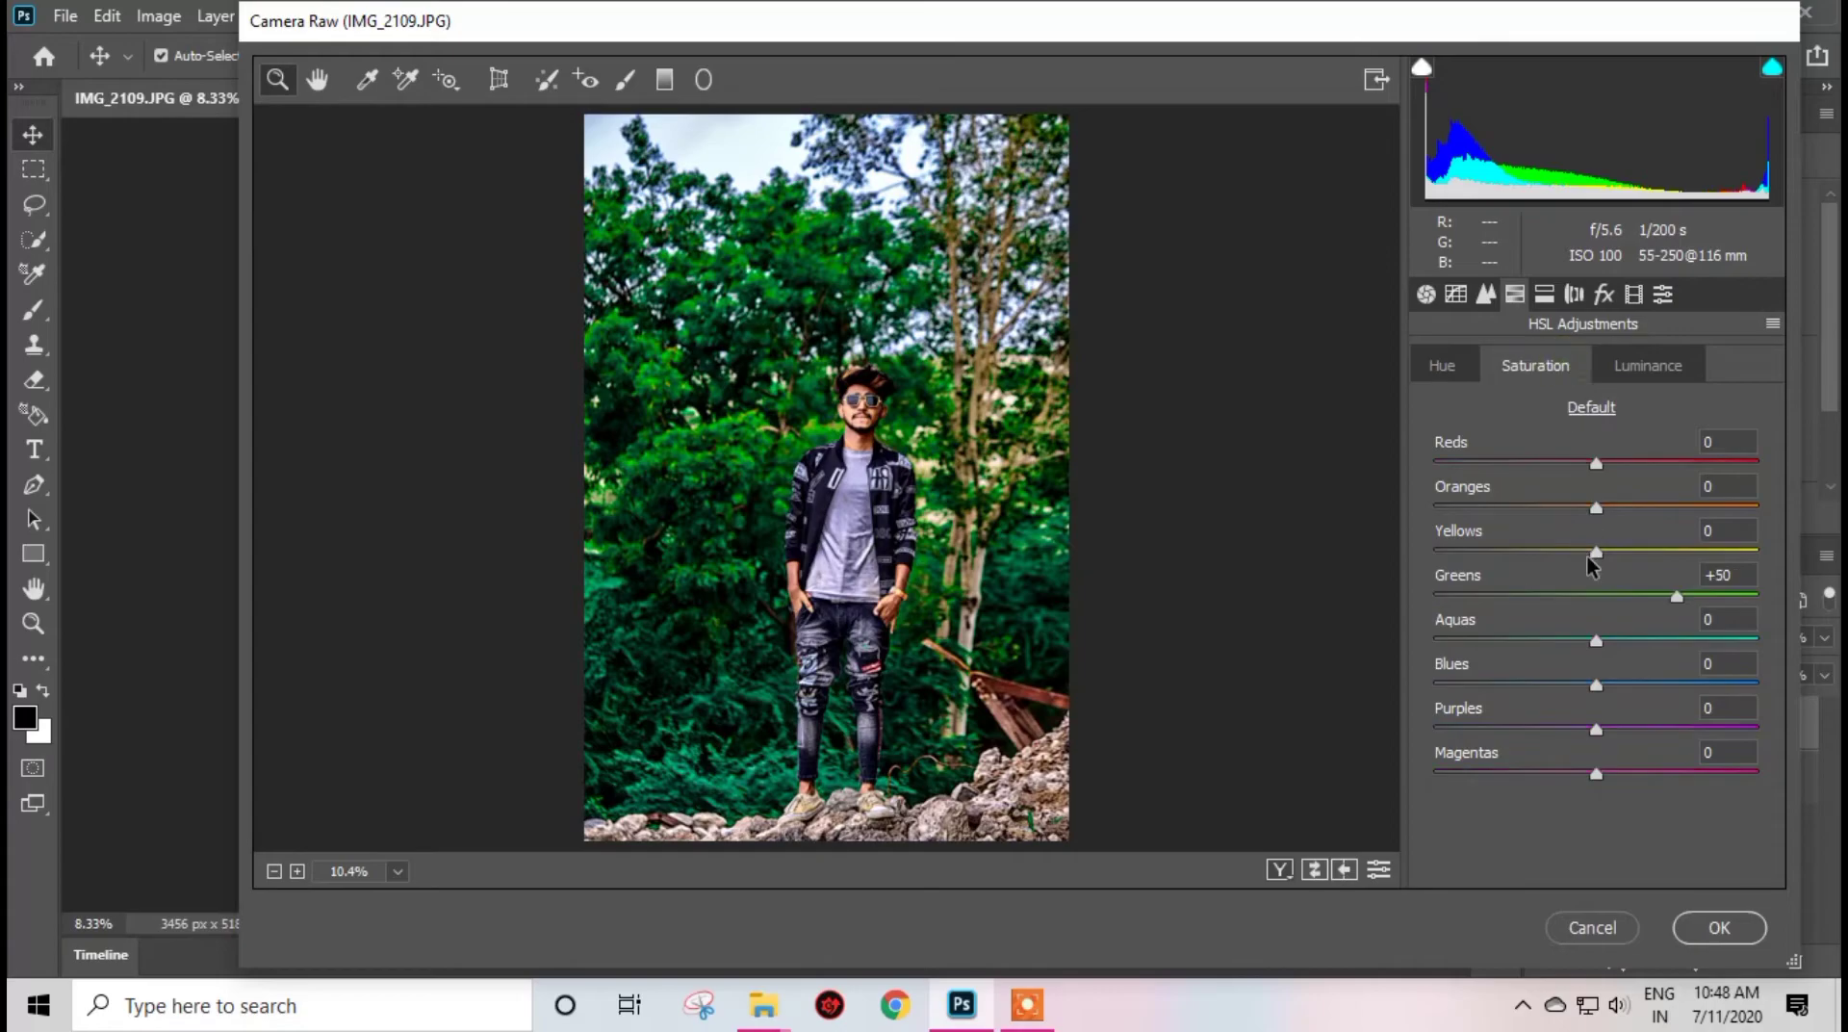
pyautogui.moveTo(1715, 551); pyautogui.dragTo(1704, 550)
pyautogui.click(1656, 558)
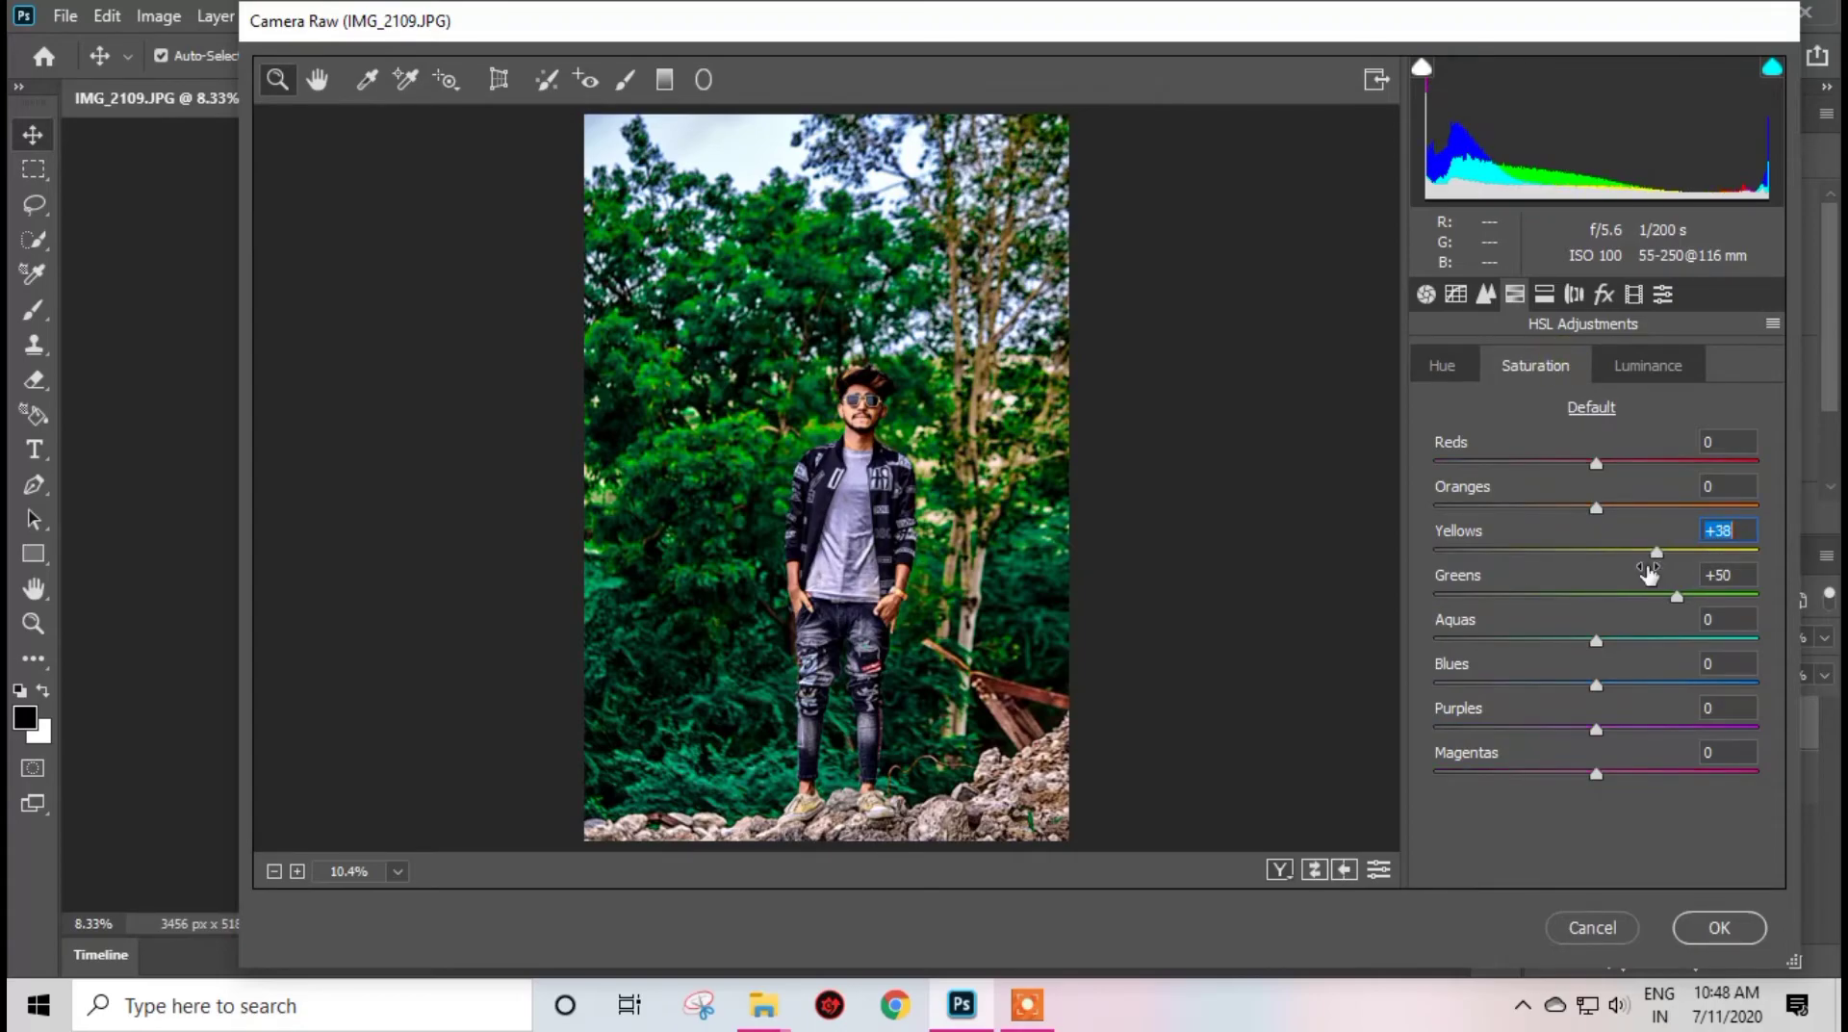
# Step: Set the Luminance noise reduction to 8, check the face and clothing, and apply the Camera Raw adjustments
pyautogui.click(1424, 297)
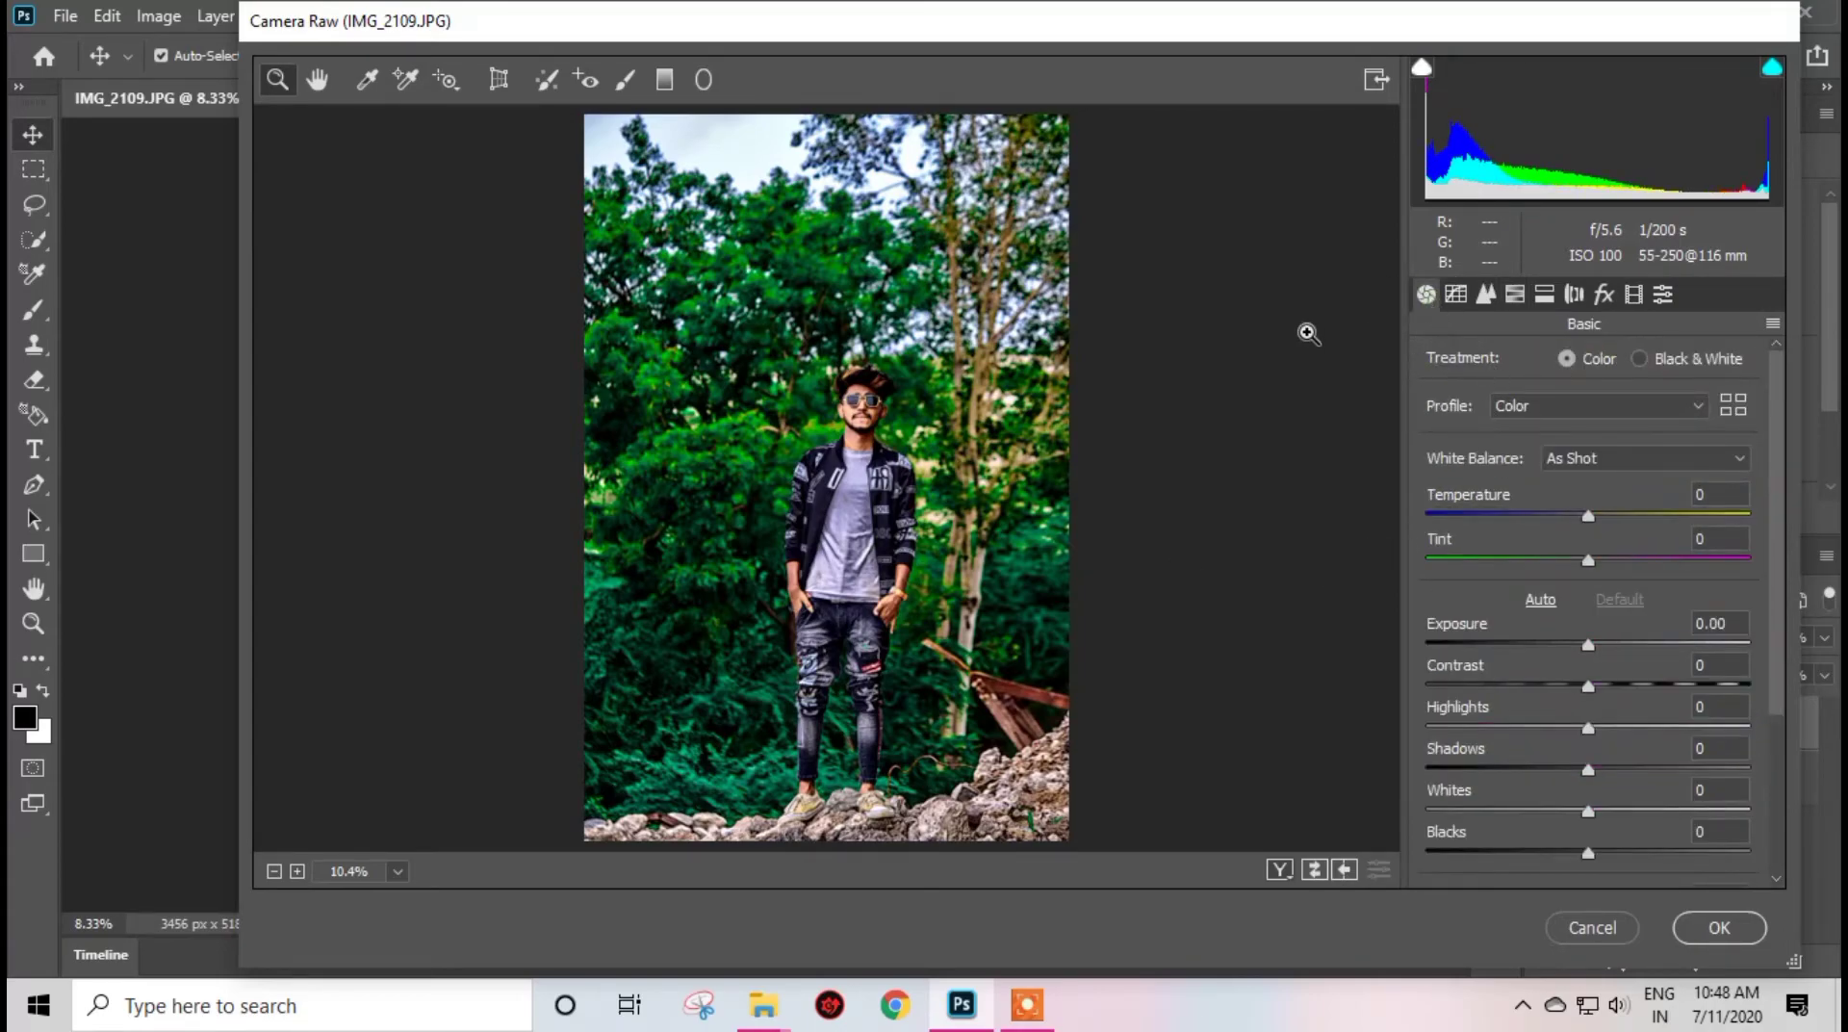
pyautogui.click(866, 416)
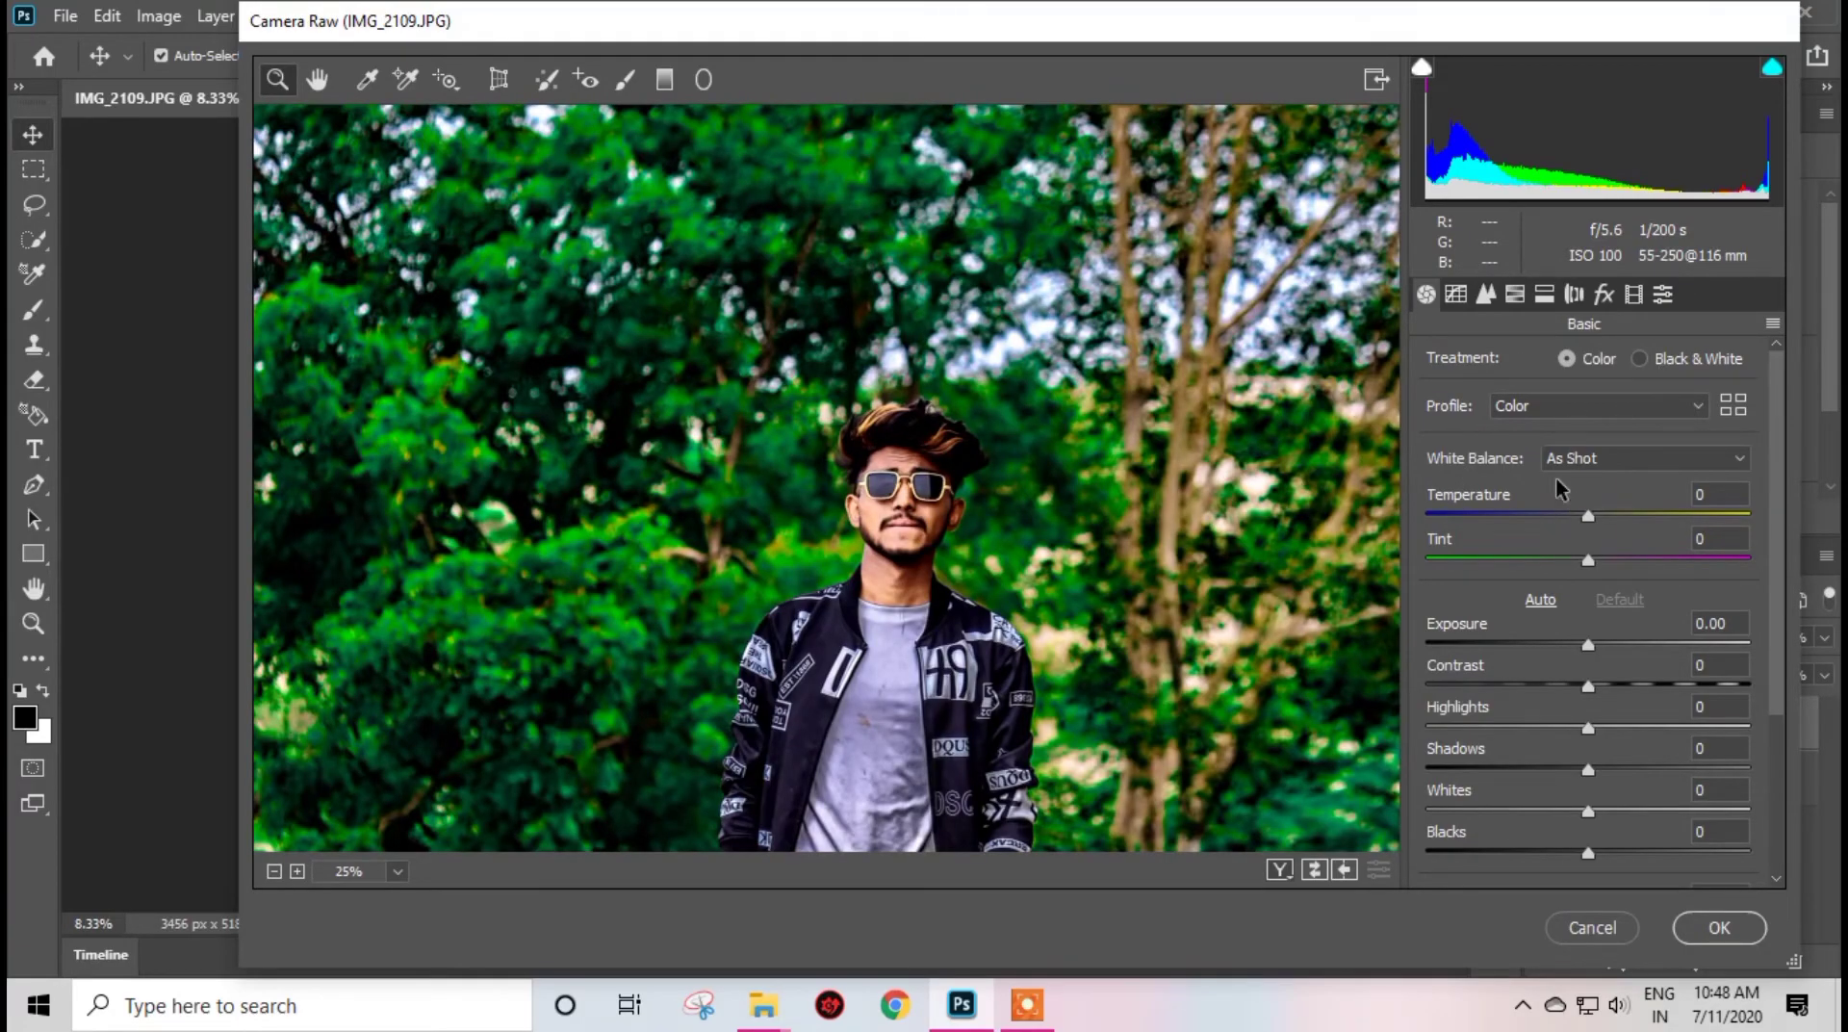
pyautogui.click(1455, 293)
pyautogui.click(1487, 293)
pyautogui.click(1454, 627)
pyautogui.moveTo(929, 568); pyautogui.dragTo(931, 298)
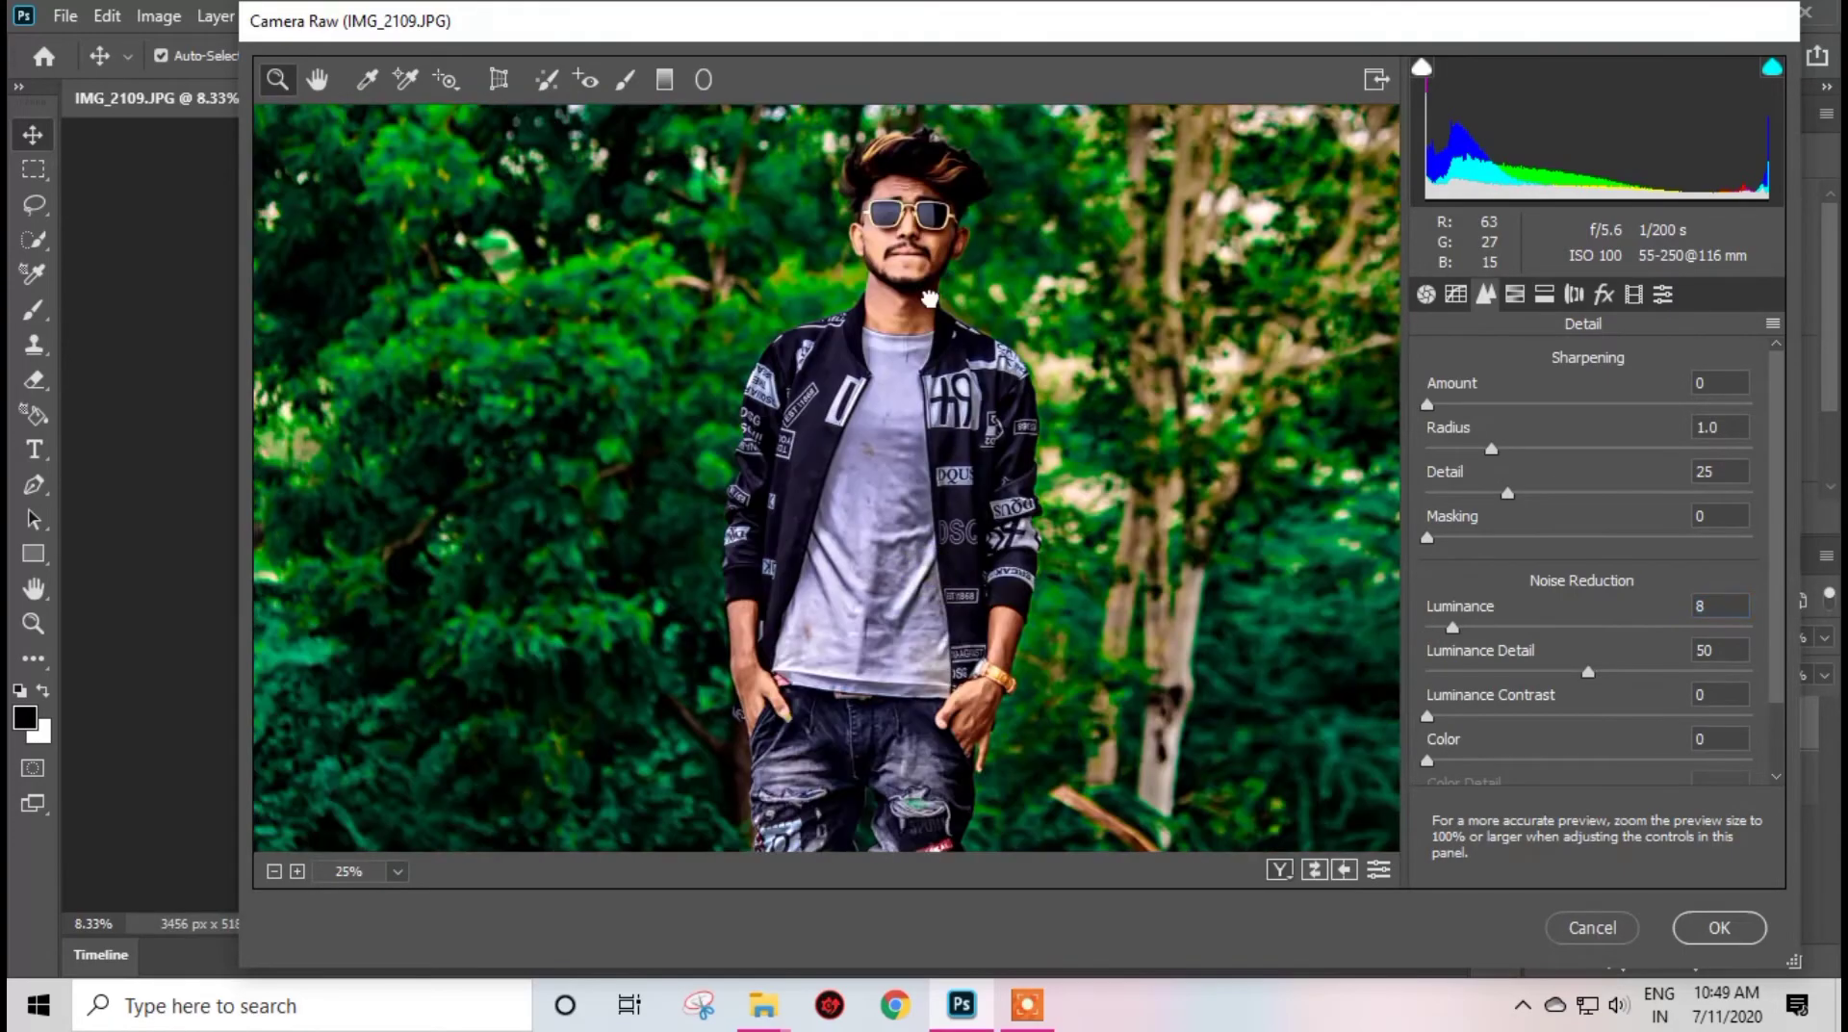
pyautogui.click(1733, 932)
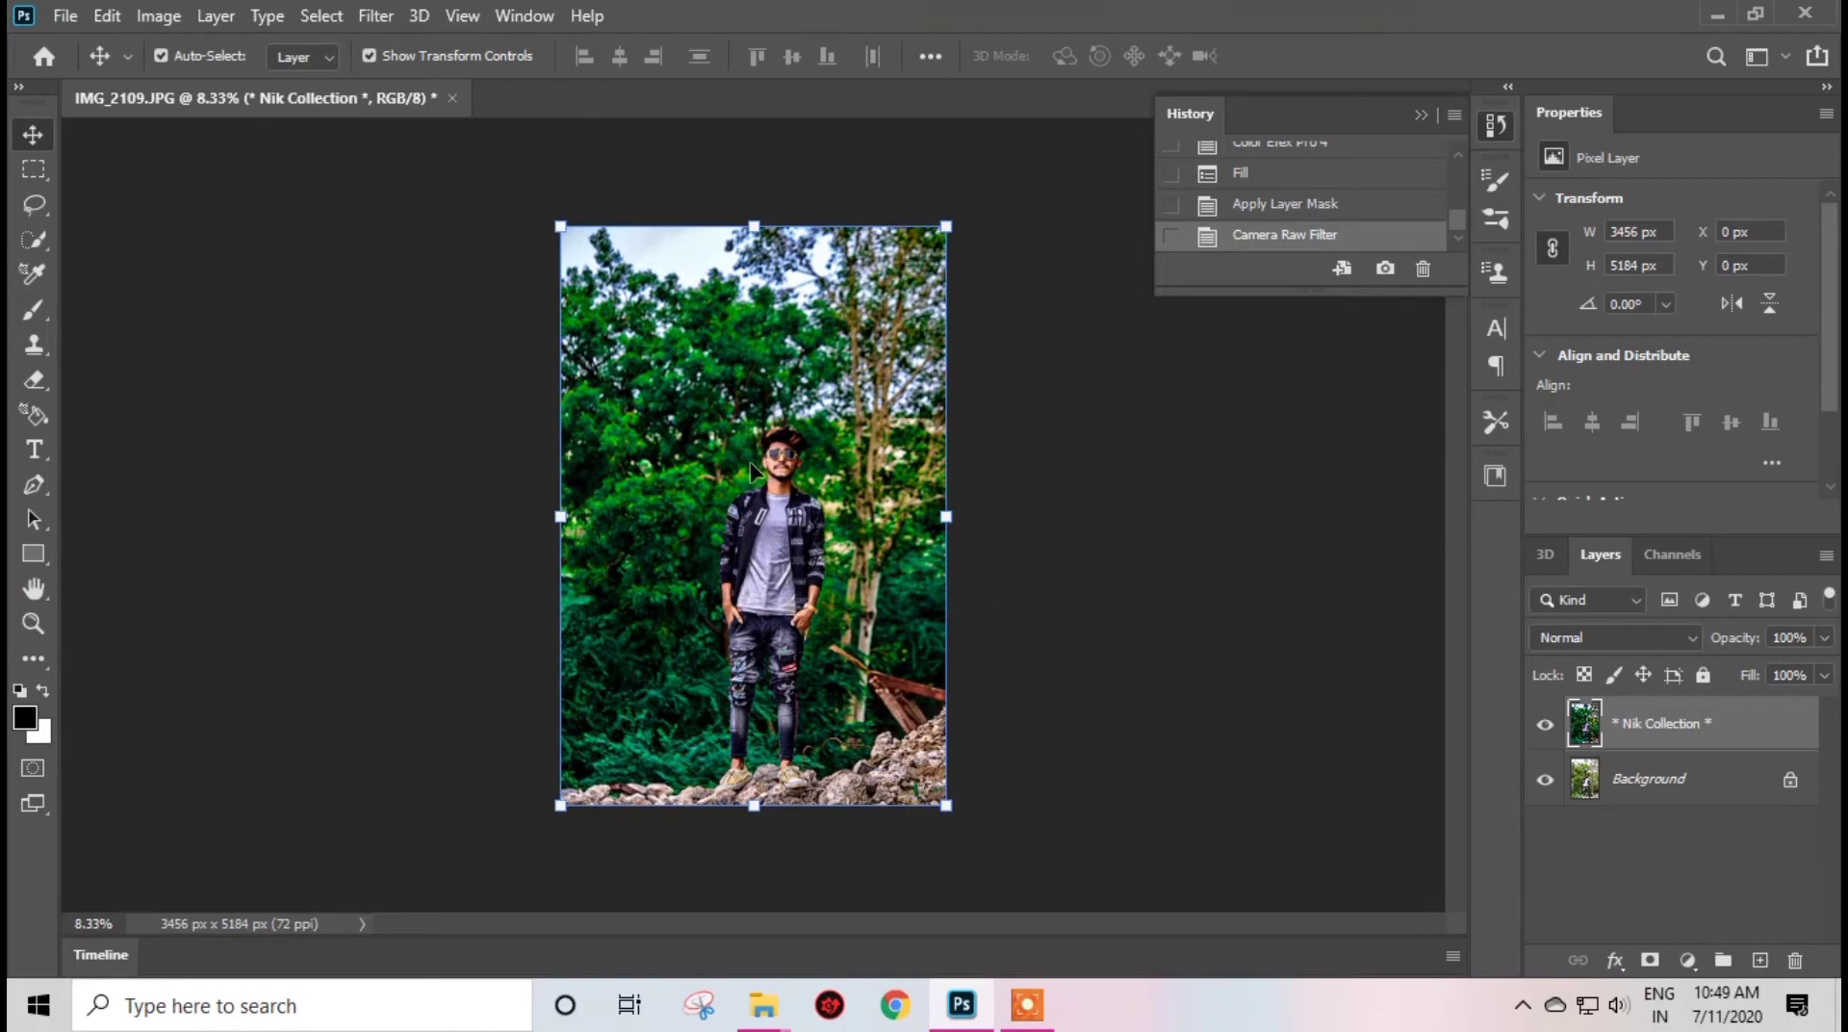
pyautogui.scroll(2, 814, 457)
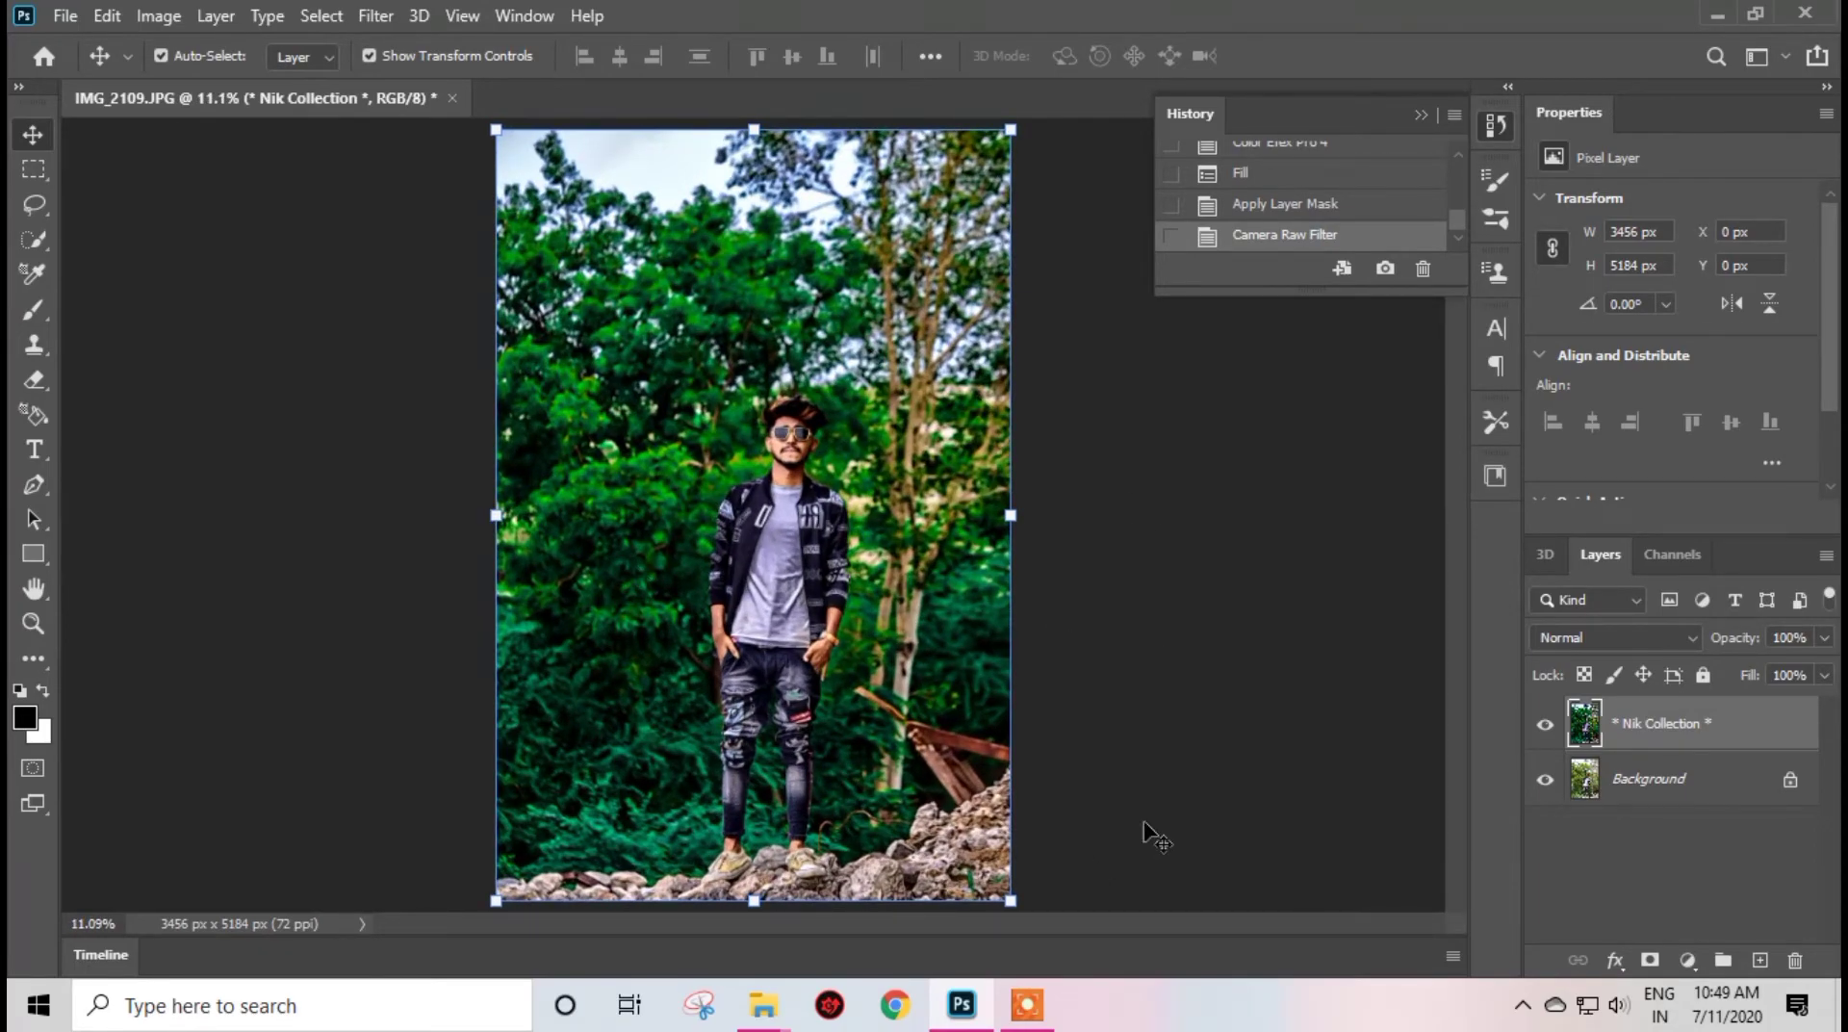
pyautogui.moveTo(1027, 1004)
pyautogui.click(1038, 943)
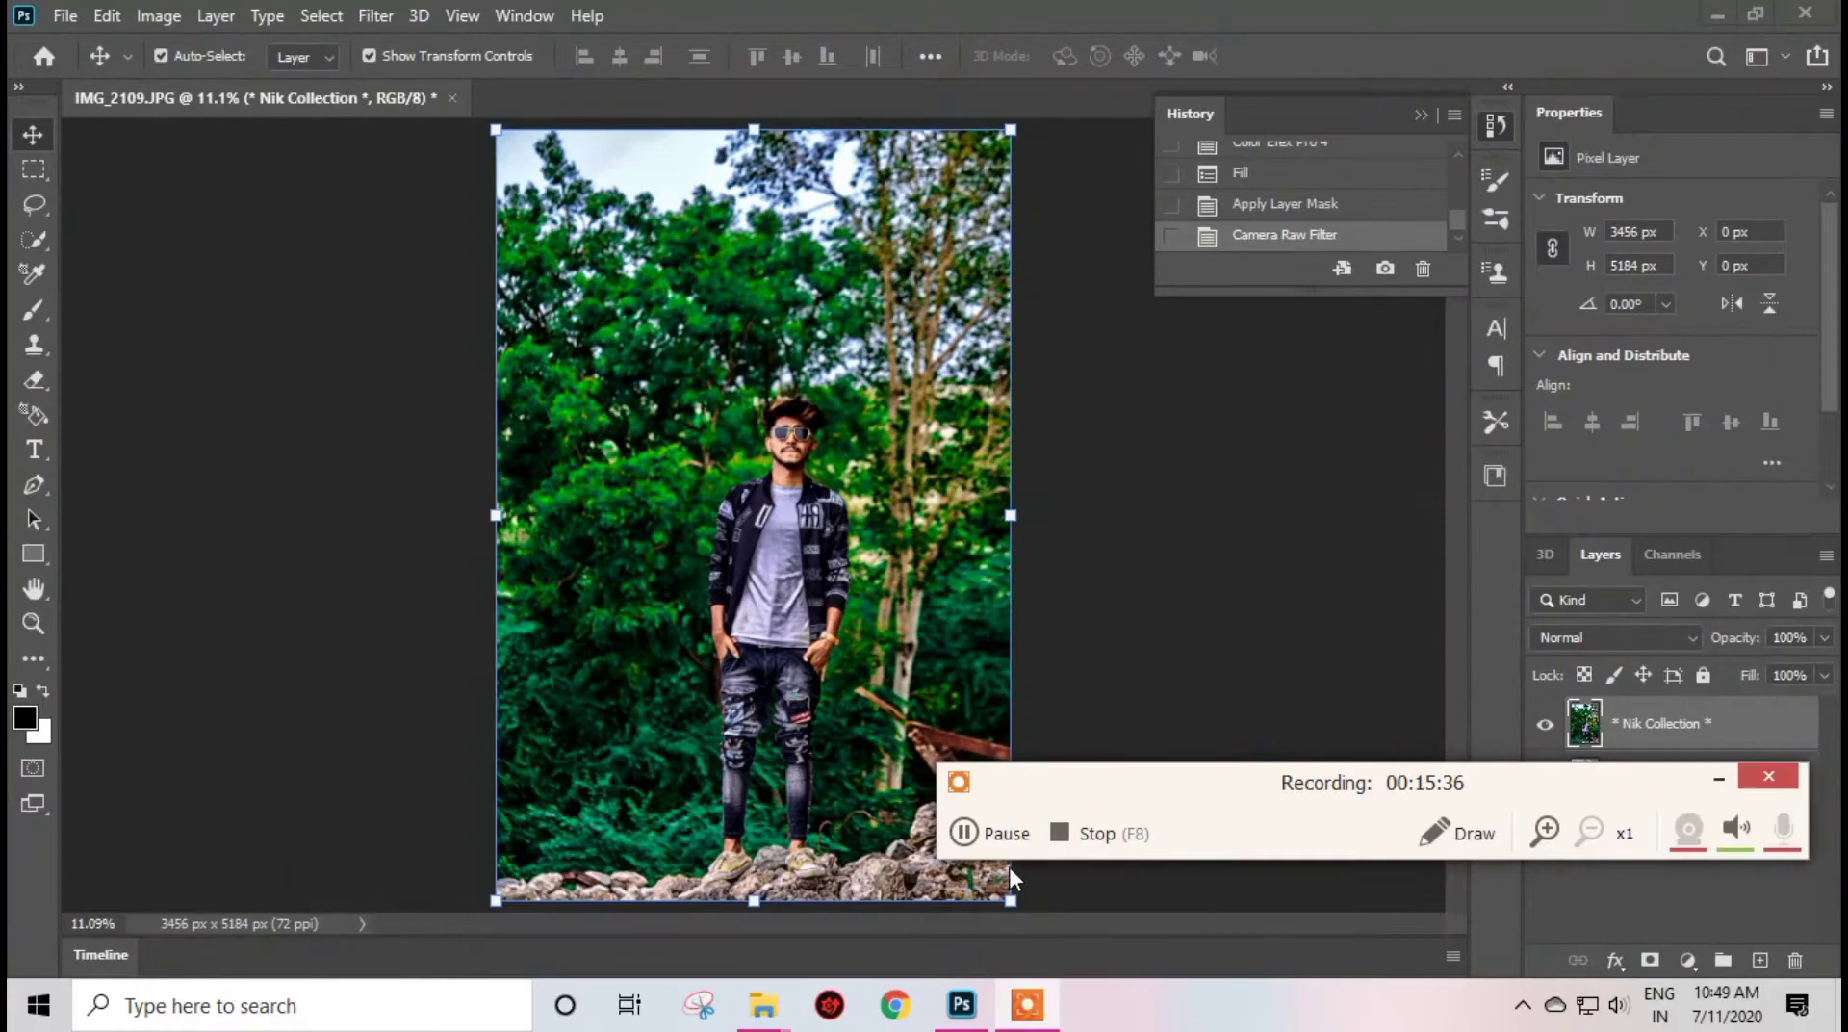
pyautogui.click(1001, 834)
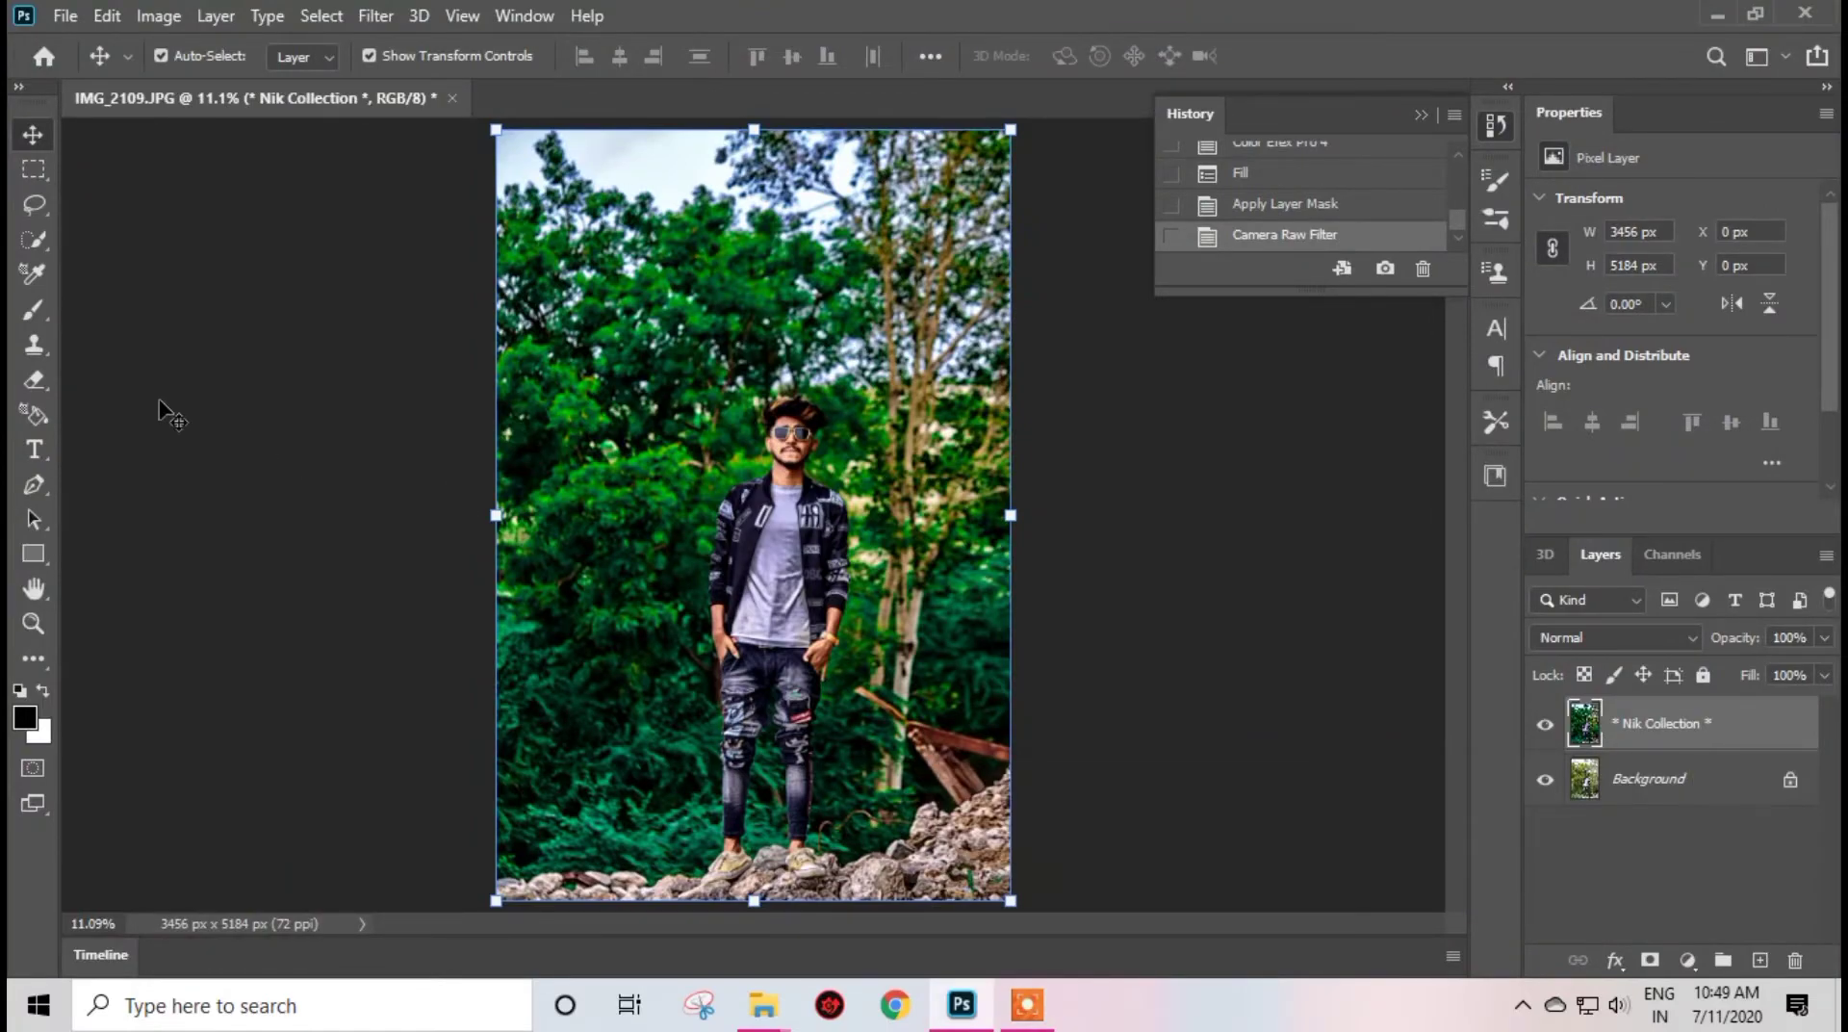
# Step: Add the editor's handle as white horizontal text in 60 pt Segoe Script over the trees beside the man
pyautogui.click(34, 449)
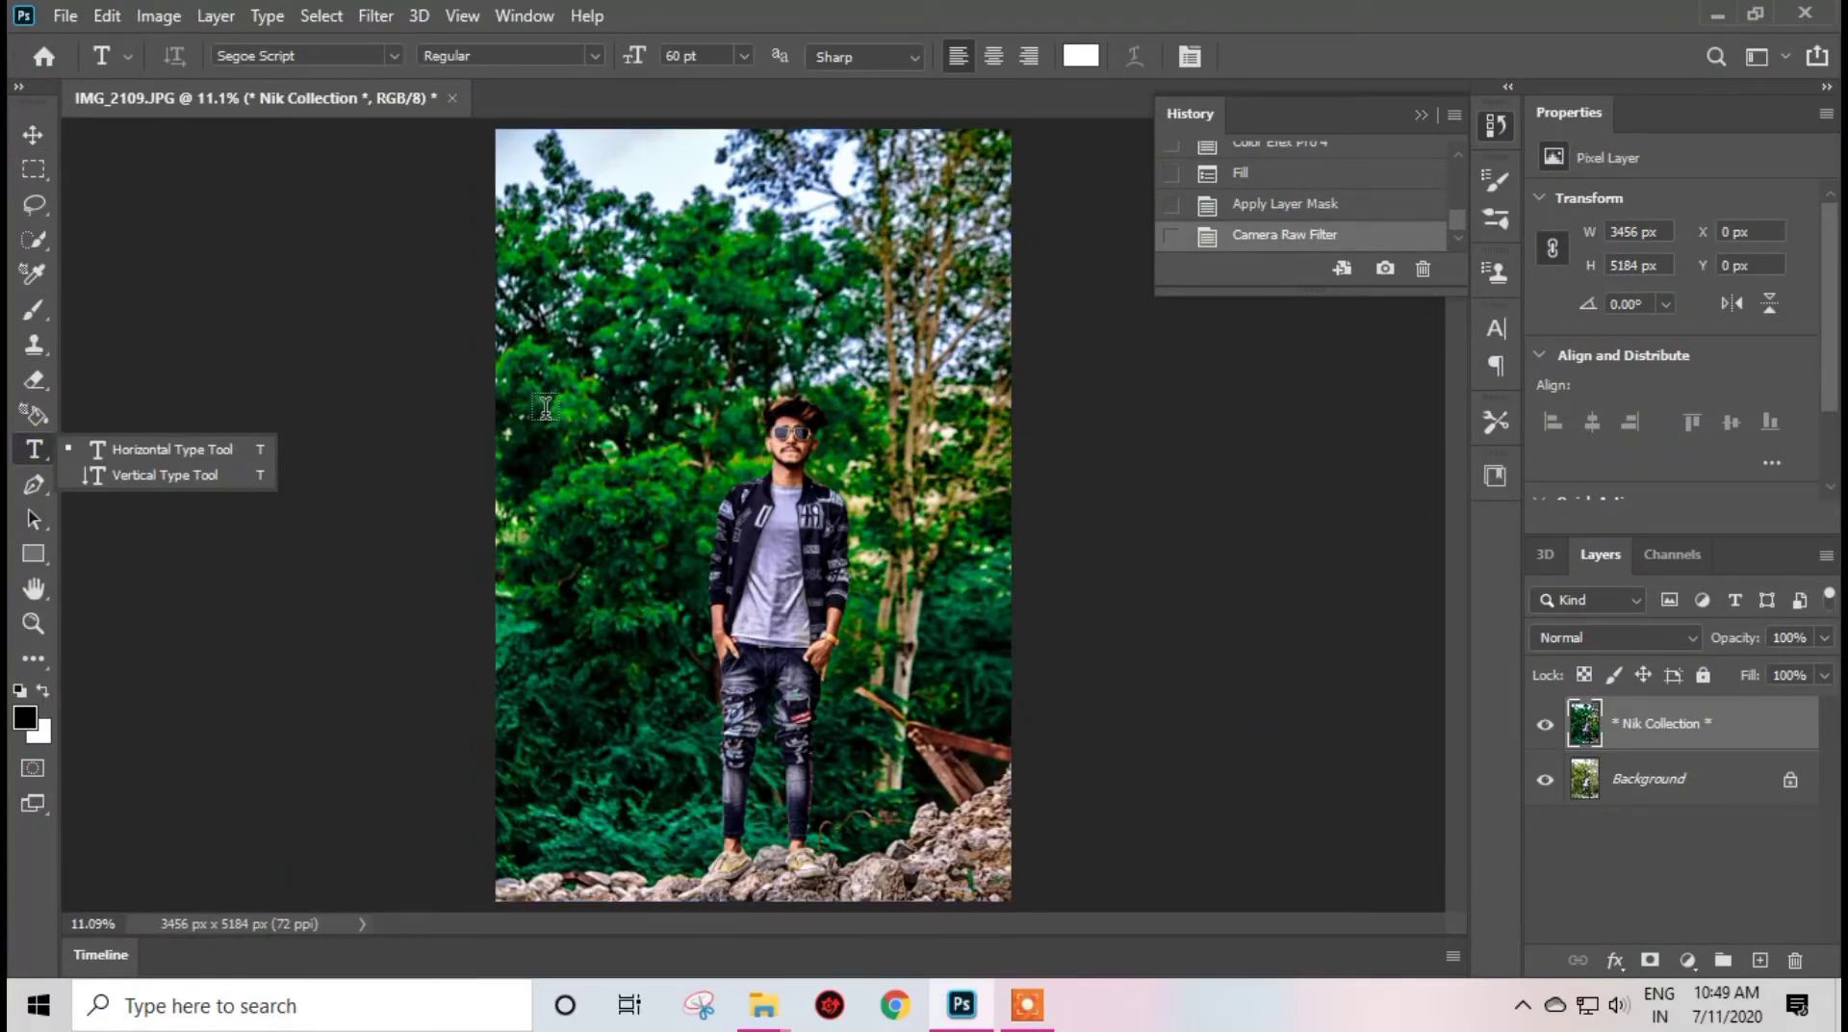
pyautogui.click(546, 407)
pyautogui.click(546, 410)
pyautogui.press('BackSpace')
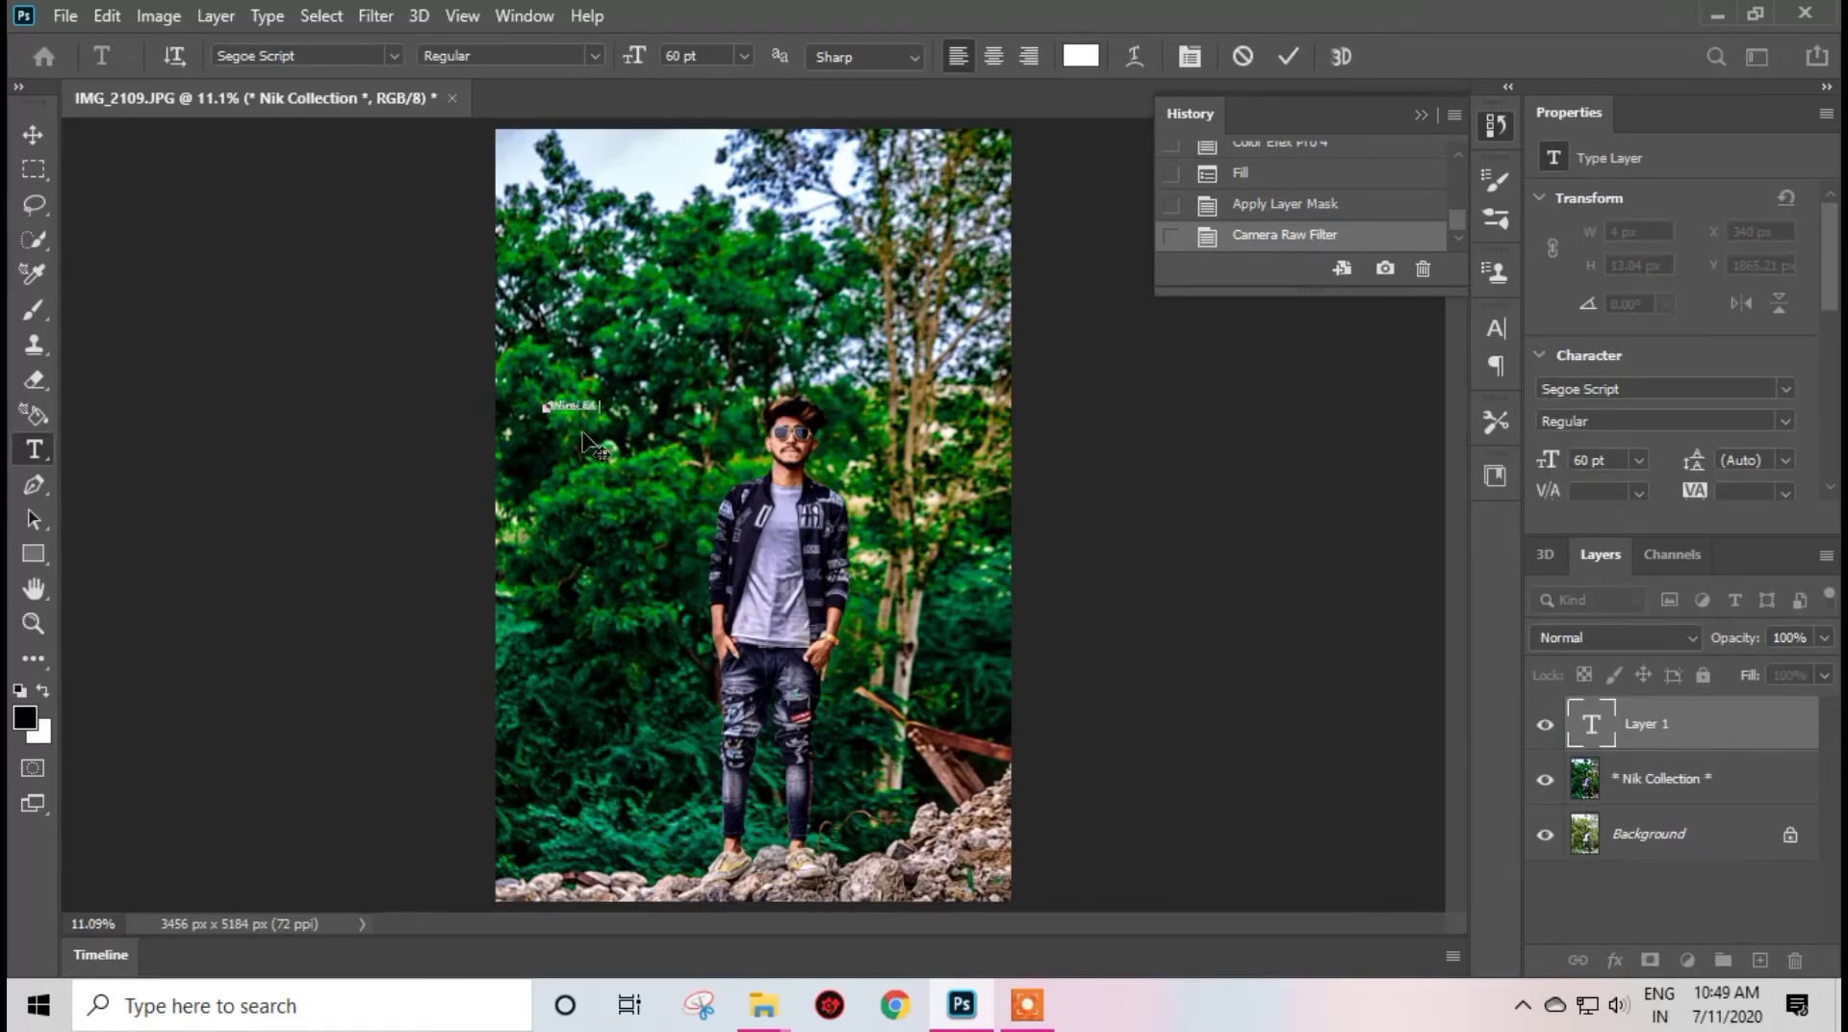
pyautogui.scroll(3, 616, 422)
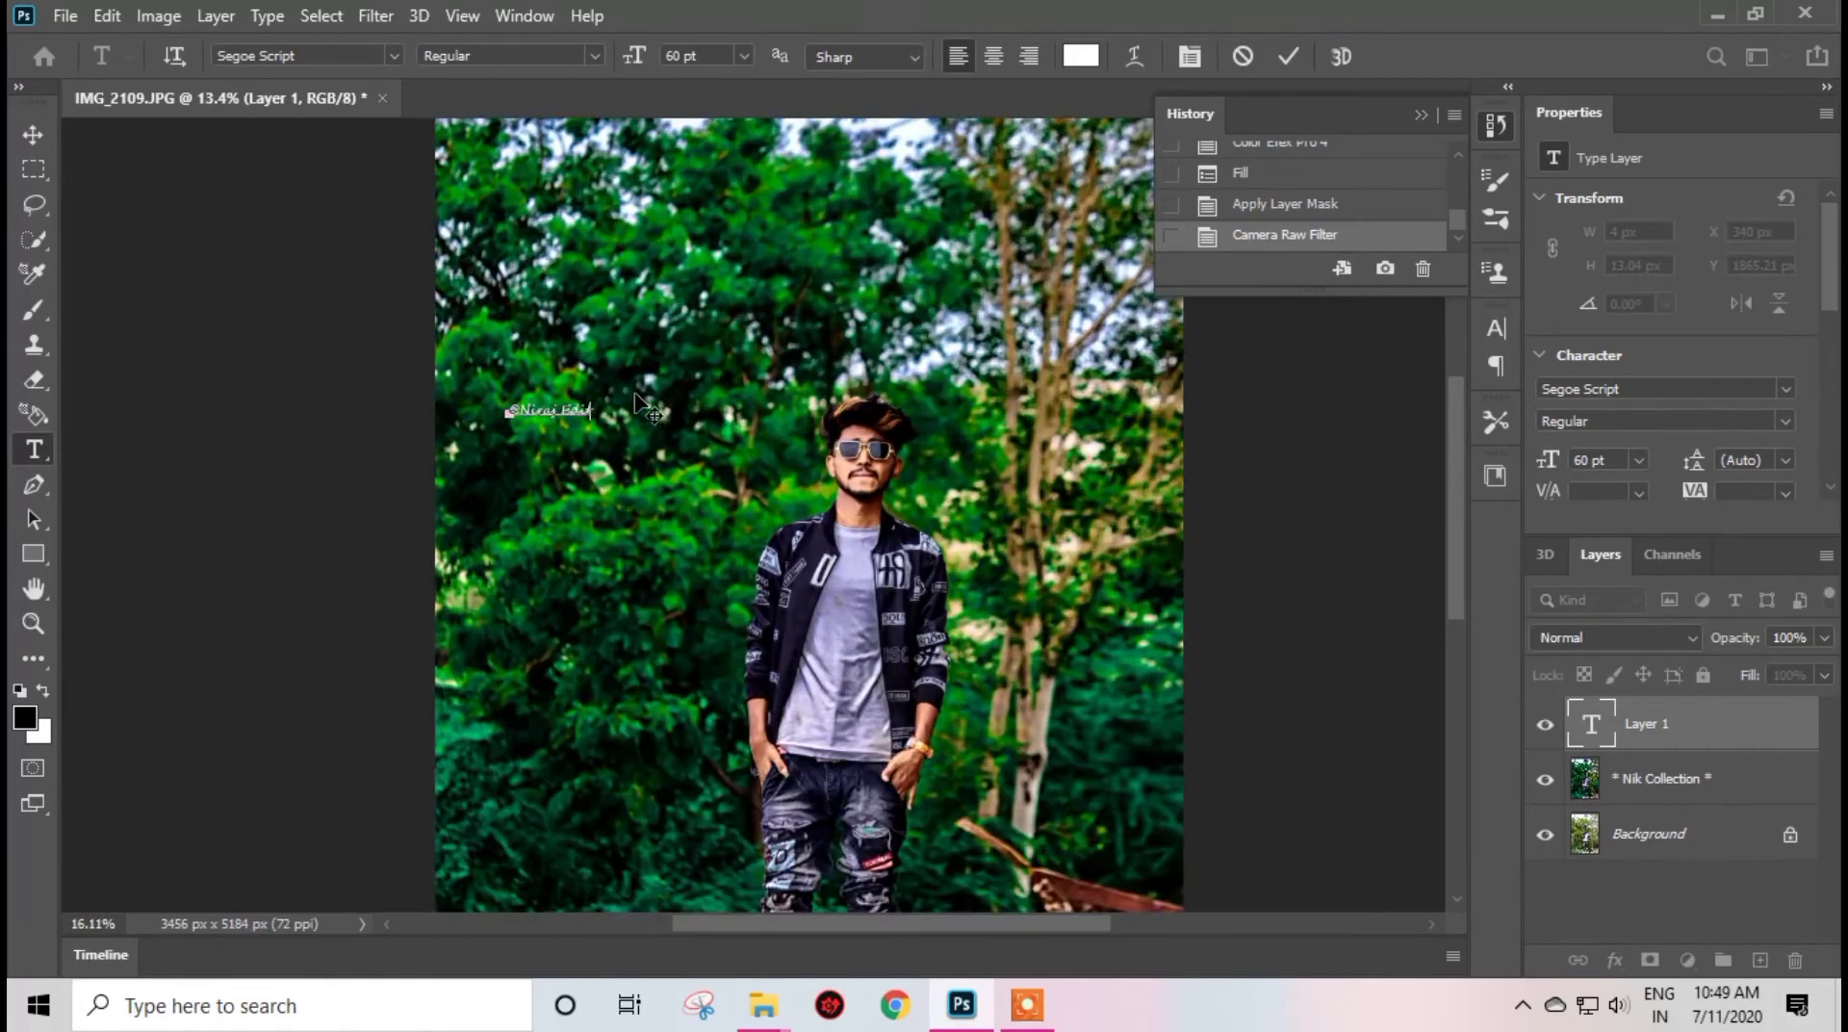
pyautogui.click(32, 136)
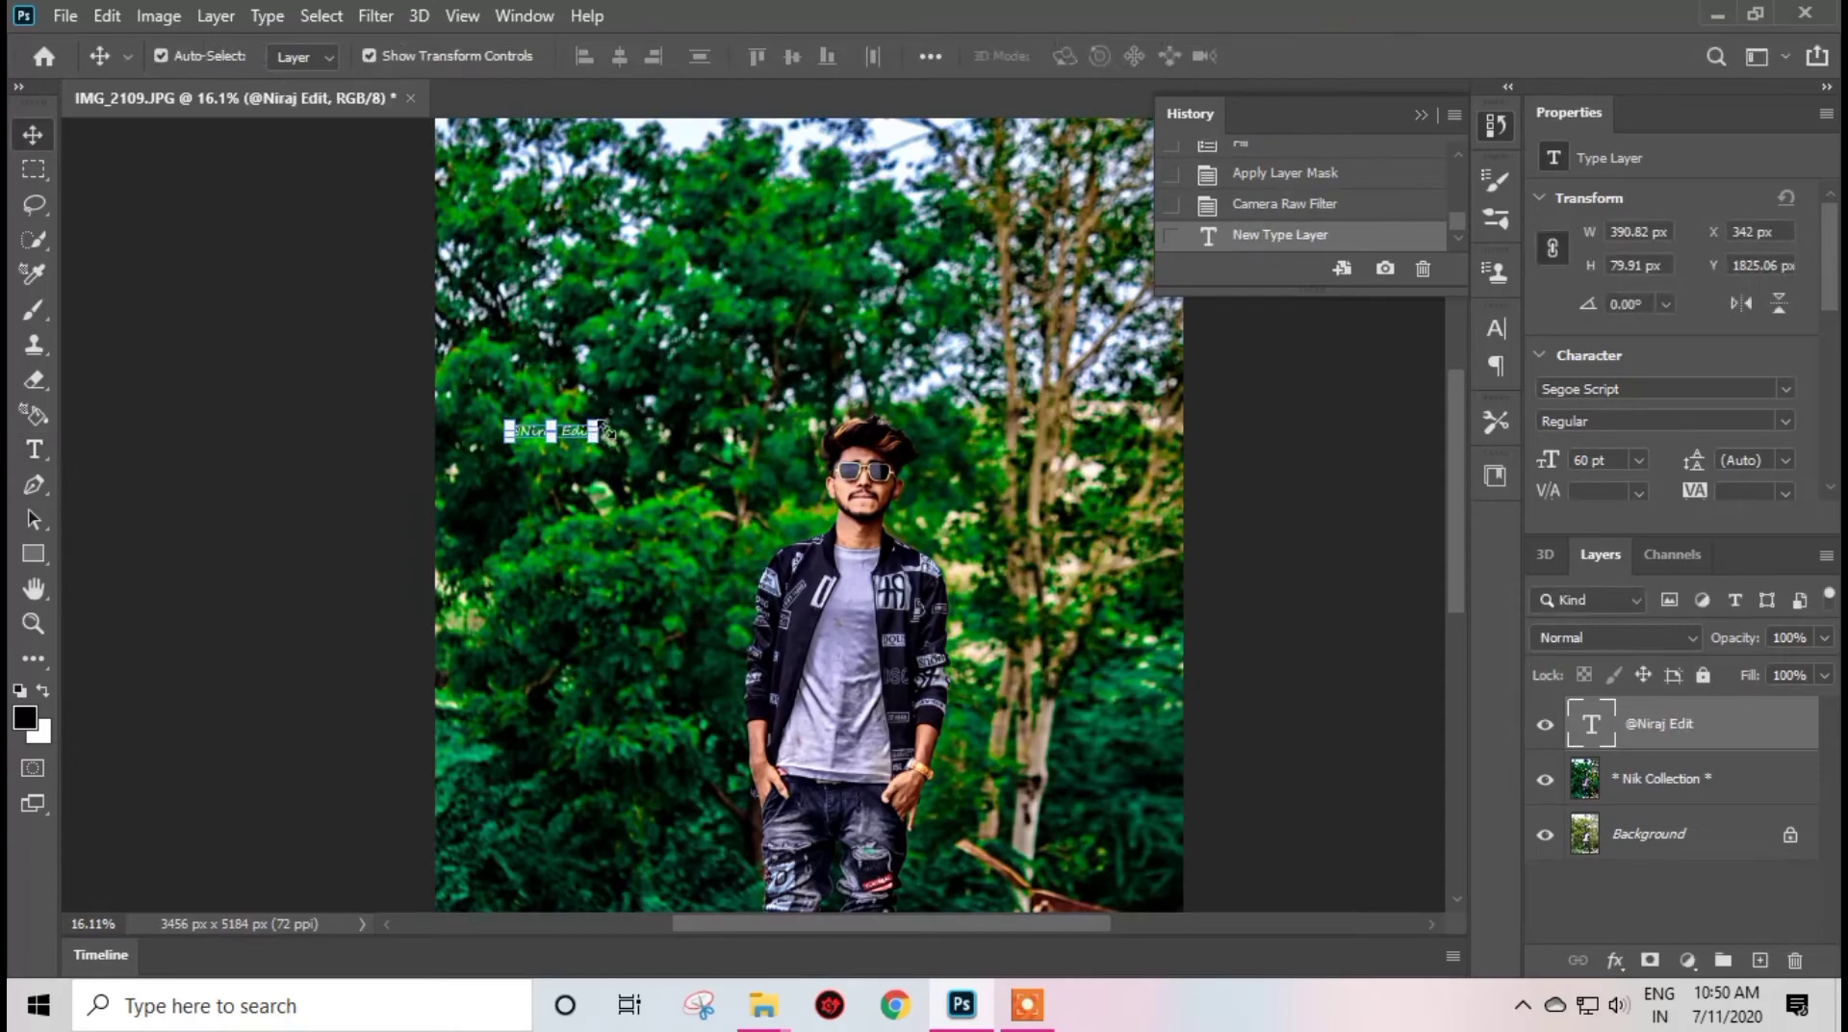
# Step: Scale the watermark text to about 143%, rotate it to about -21.6°, and move it slightly toward the photo's left edge
pyautogui.moveTo(609, 429); pyautogui.dragTo(671, 364)
pyautogui.moveTo(627, 435)
pyautogui.mouseDown()
pyautogui.moveTo(664, 416)
pyautogui.moveTo(631, 414)
pyautogui.mouseUp()
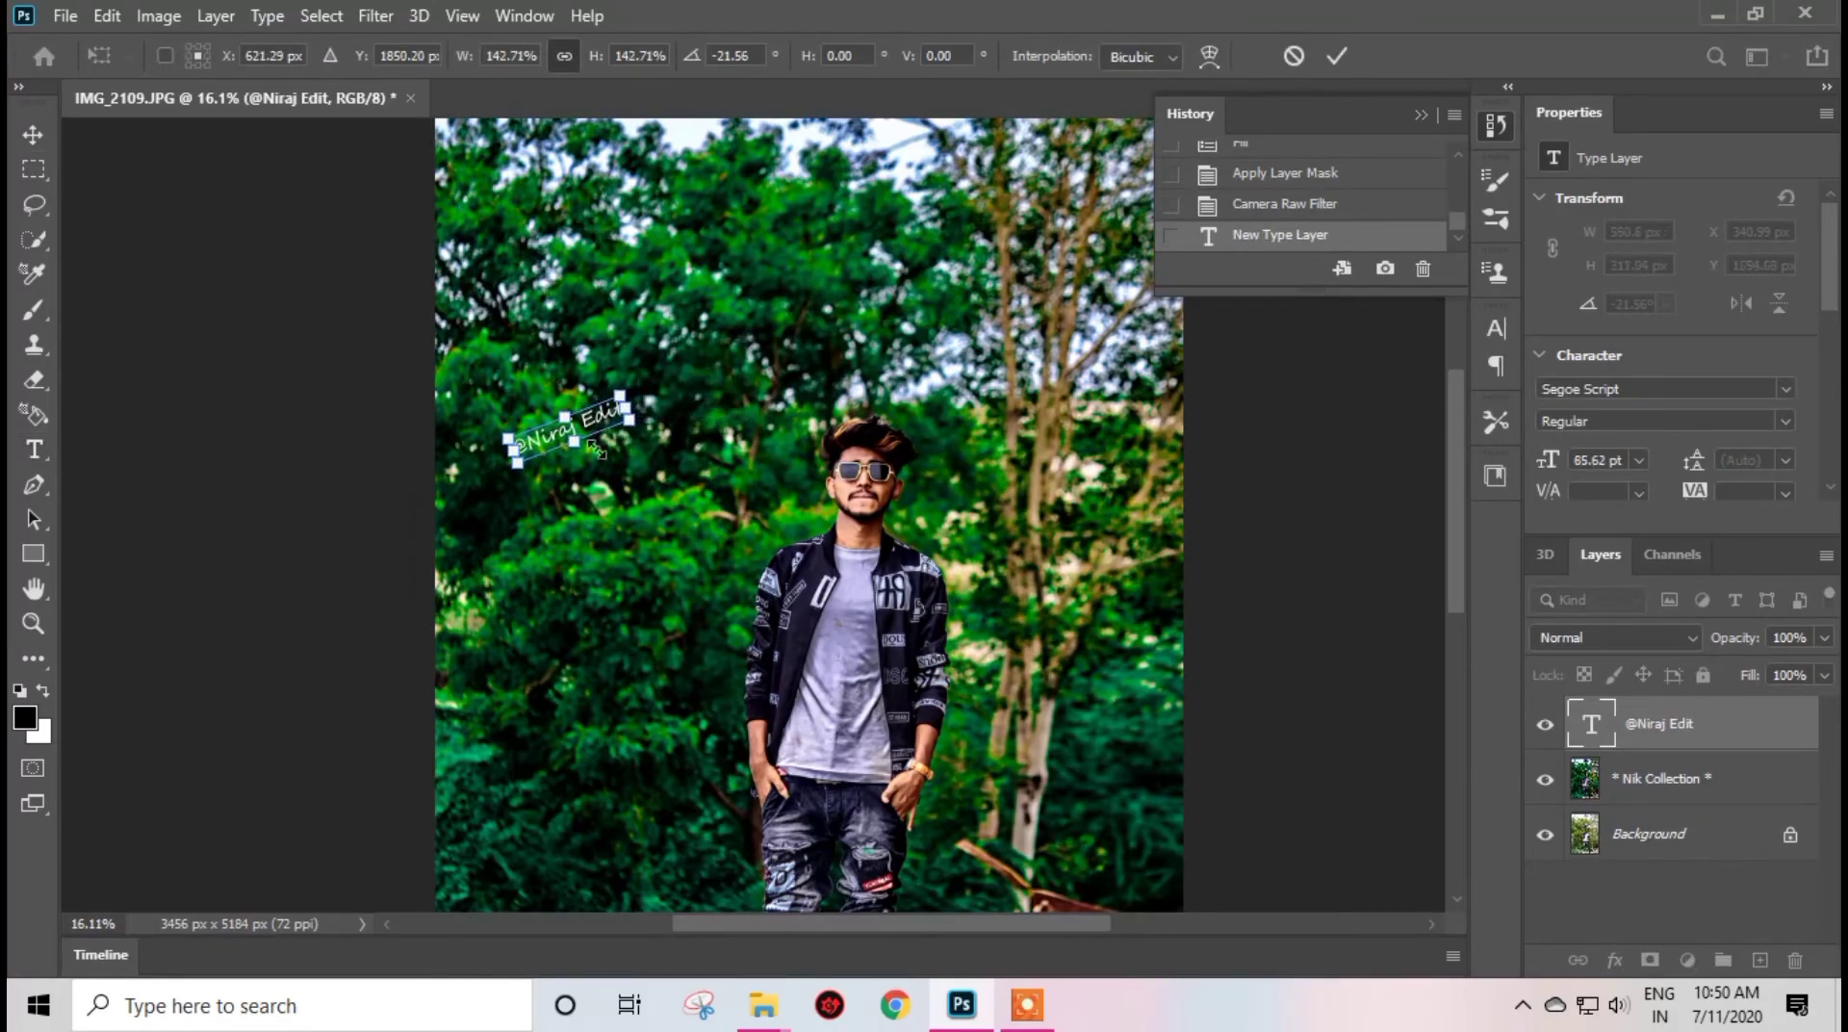
pyautogui.press('Return')
pyautogui.hotkey('ctrl', '0')
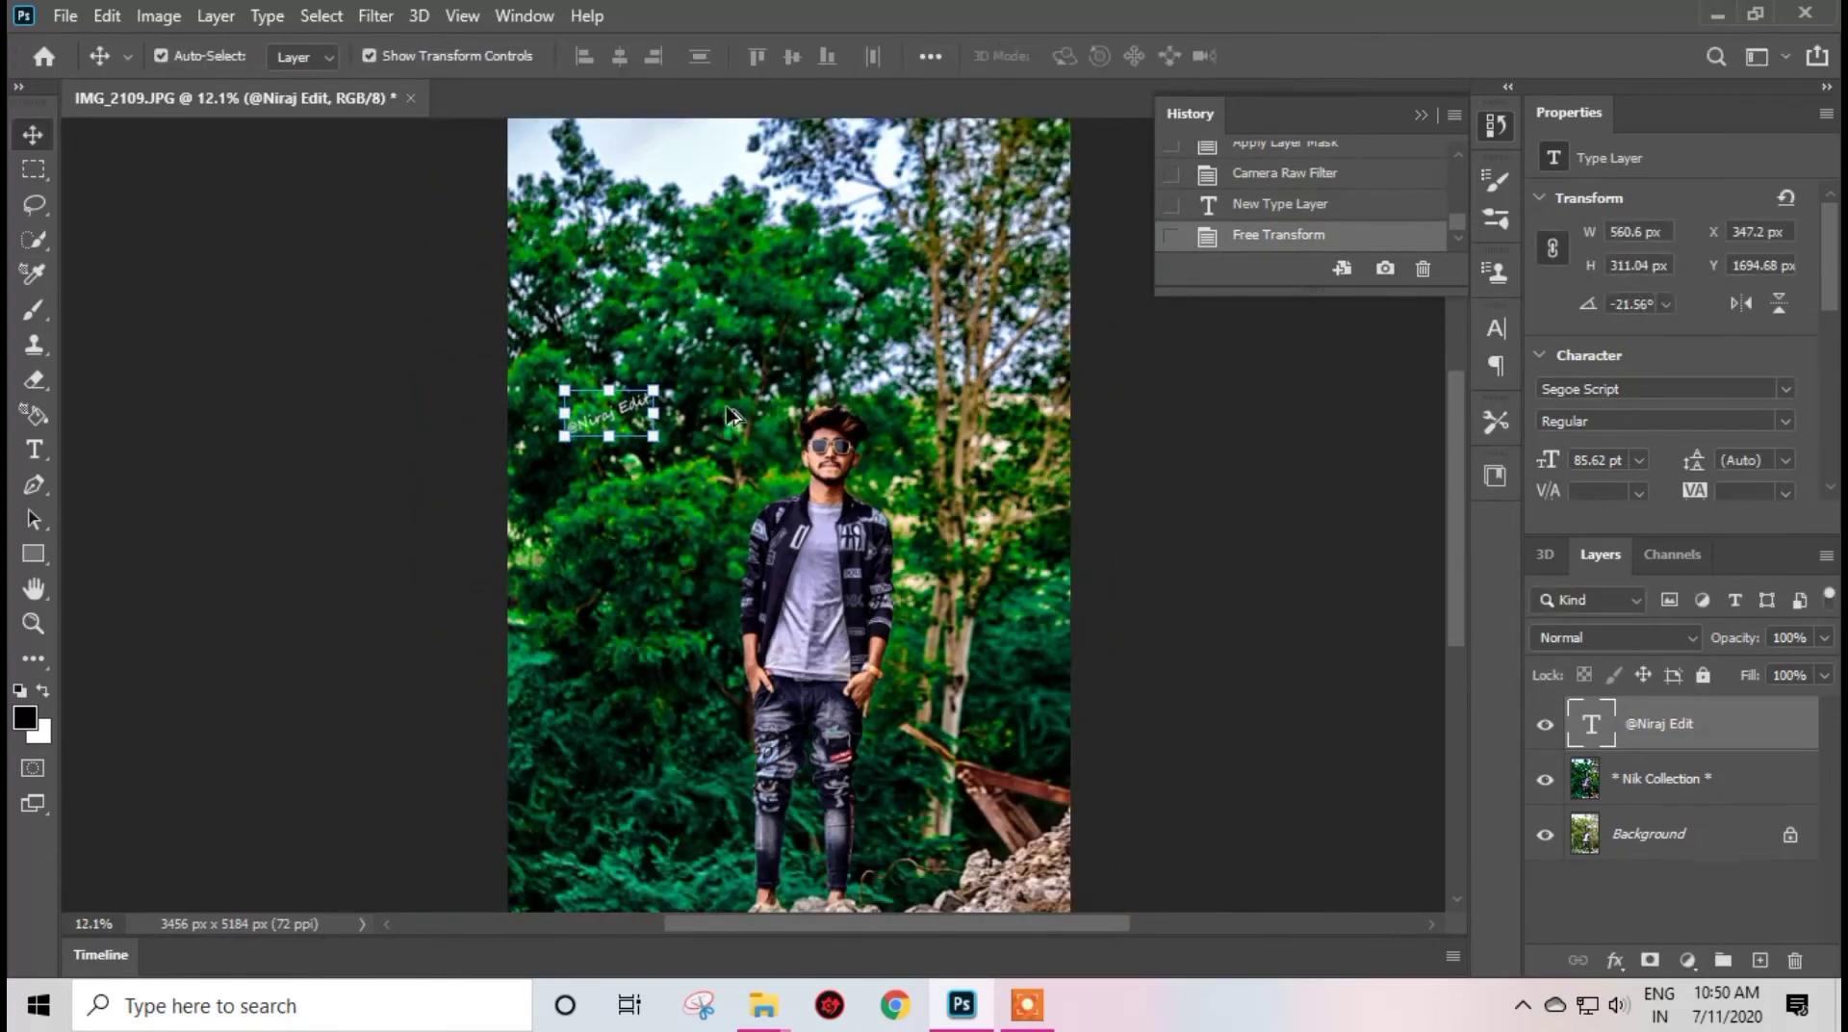
pyautogui.click(836, 494)
pyautogui.scroll(-1, 903, 440)
pyautogui.moveTo(626, 420)
pyautogui.mouseDown()
pyautogui.moveTo(597, 460)
pyautogui.moveTo(684, 408)
pyautogui.moveTo(609, 467)
pyautogui.moveTo(643, 423)
pyautogui.moveTo(612, 427)
pyautogui.mouseUp()
# Step: Save a JPEG copy of the retouched photo named Edit with quality 11 and Baseline ("Standard") format
pyautogui.click(66, 16)
pyautogui.click(171, 341)
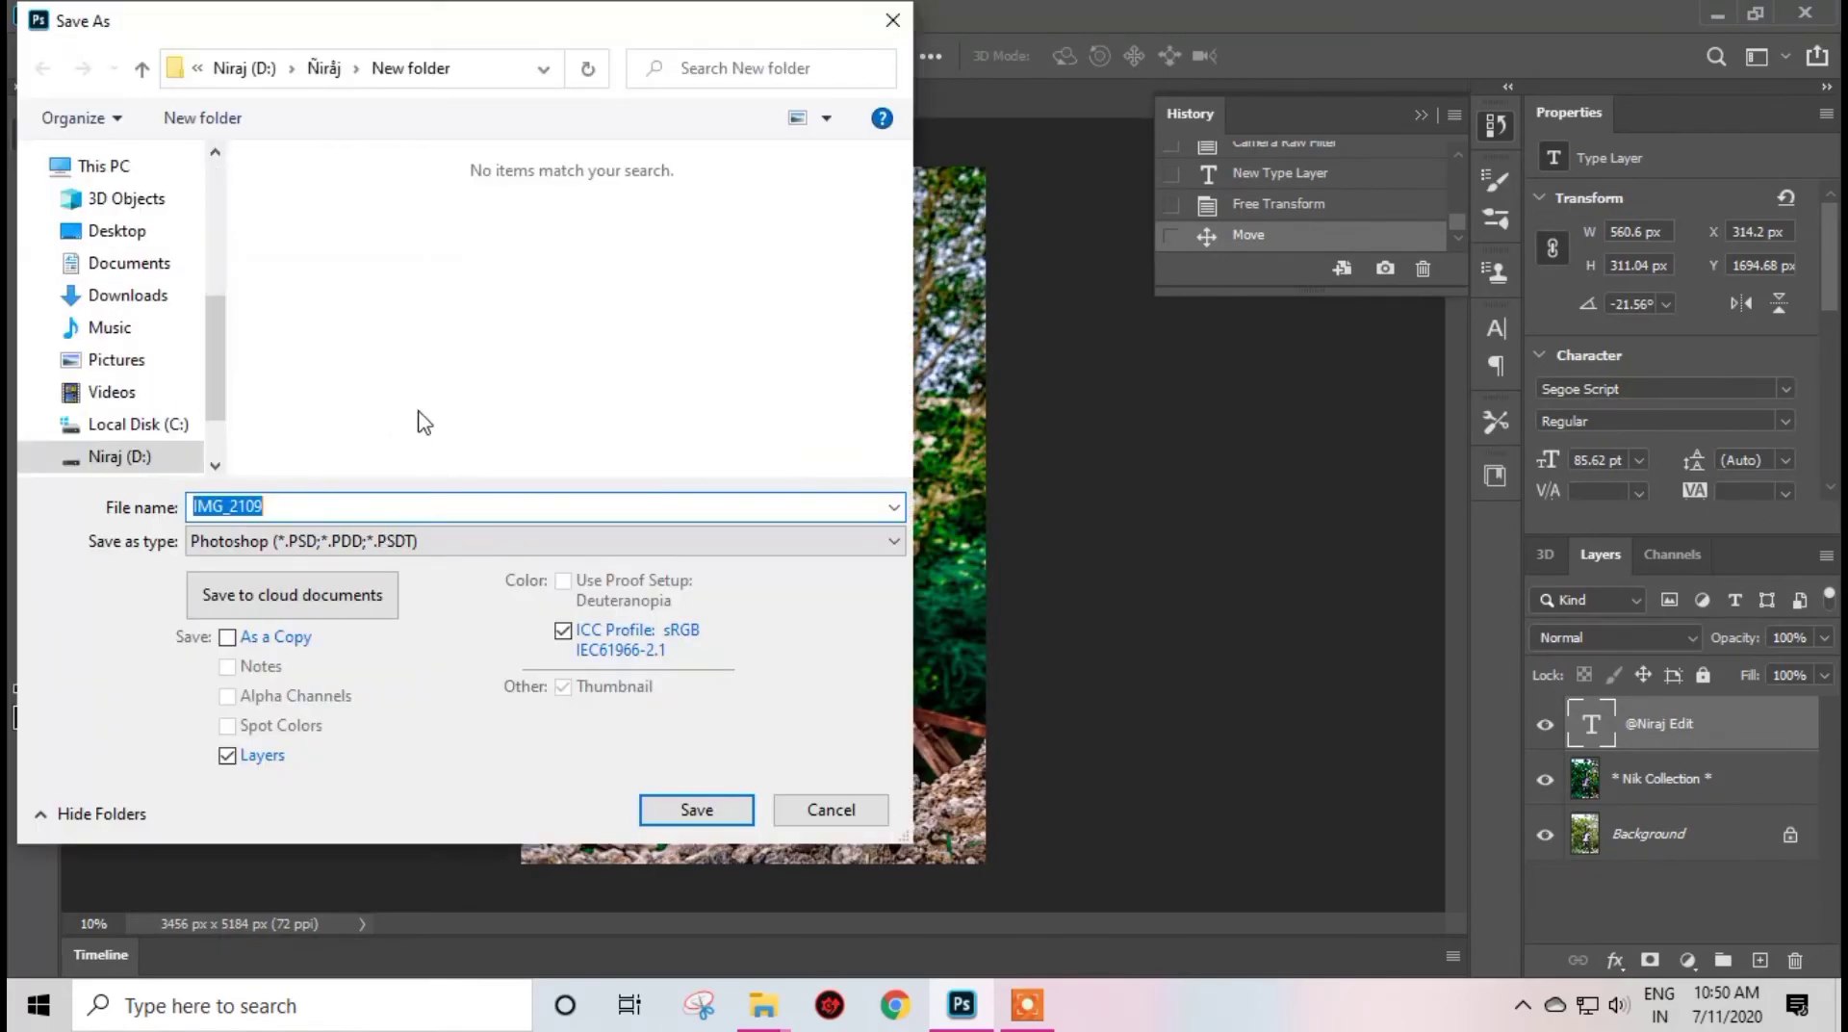
pyautogui.click(539, 541)
pyautogui.click(289, 680)
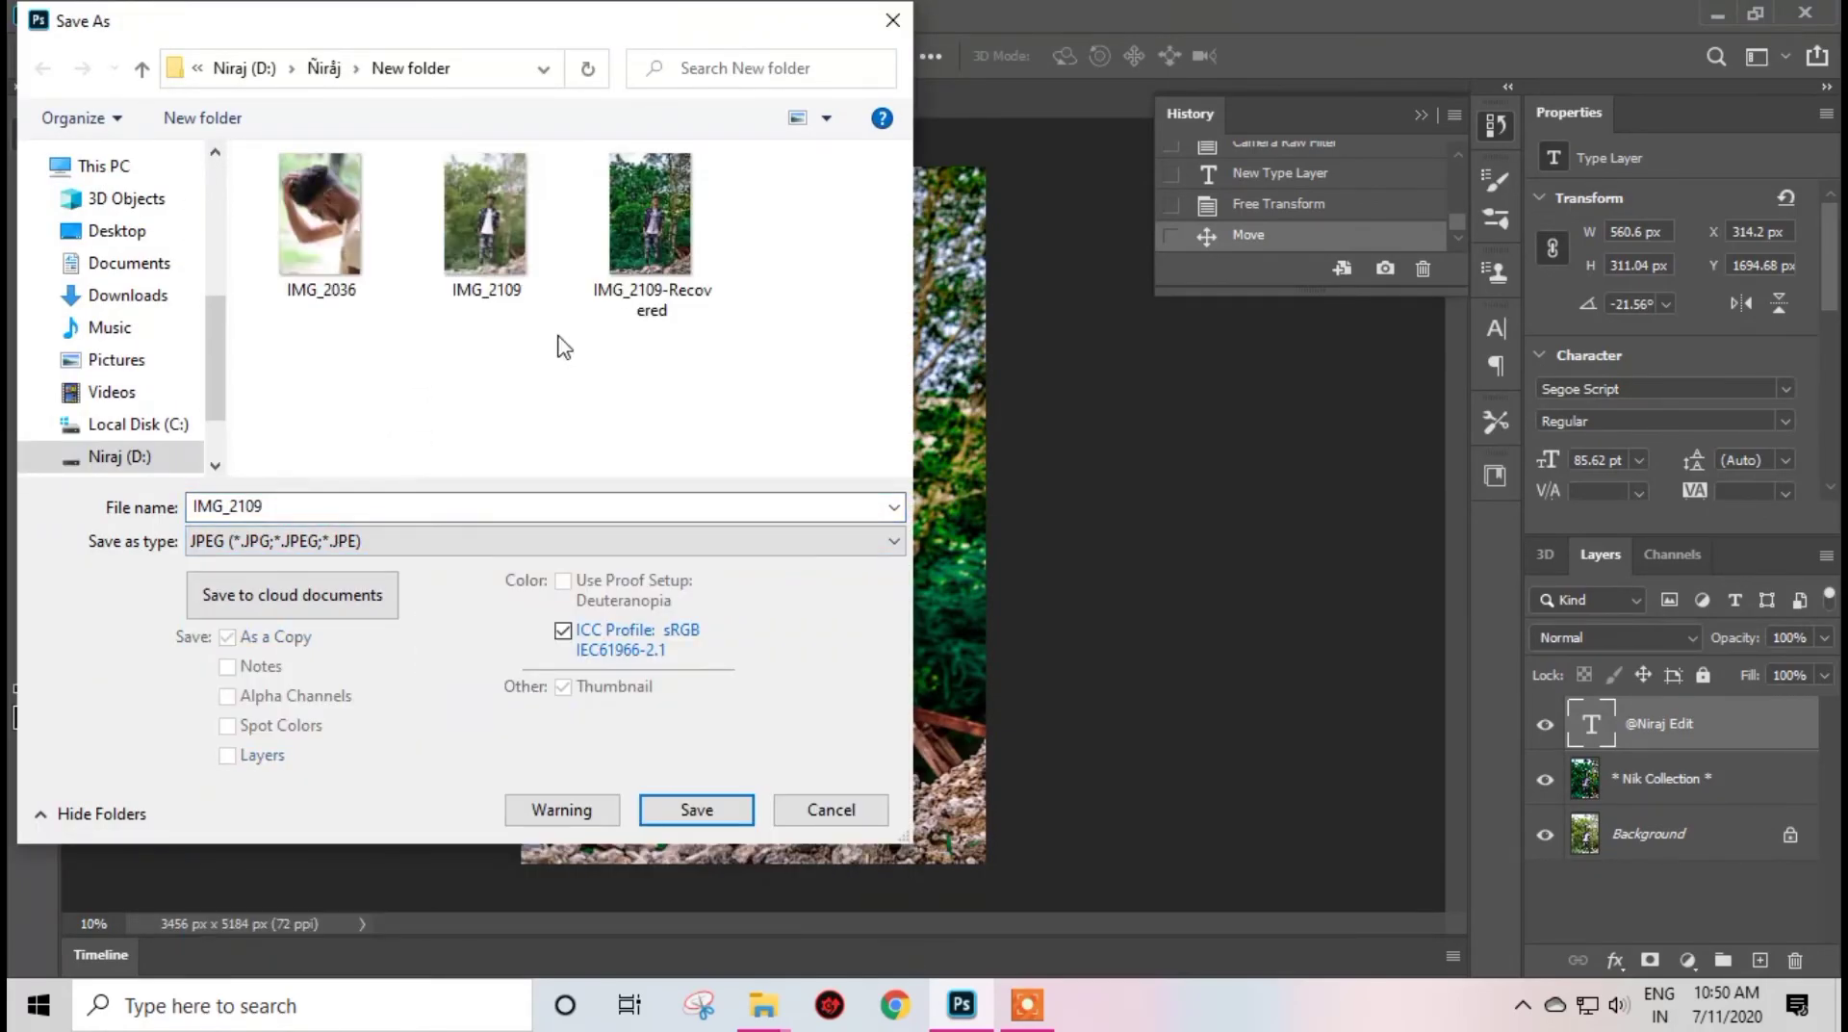
pyautogui.doubleClick(442, 505)
pyautogui.press('BackSpace')
pyautogui.write('Edit')
pyautogui.press('Return')
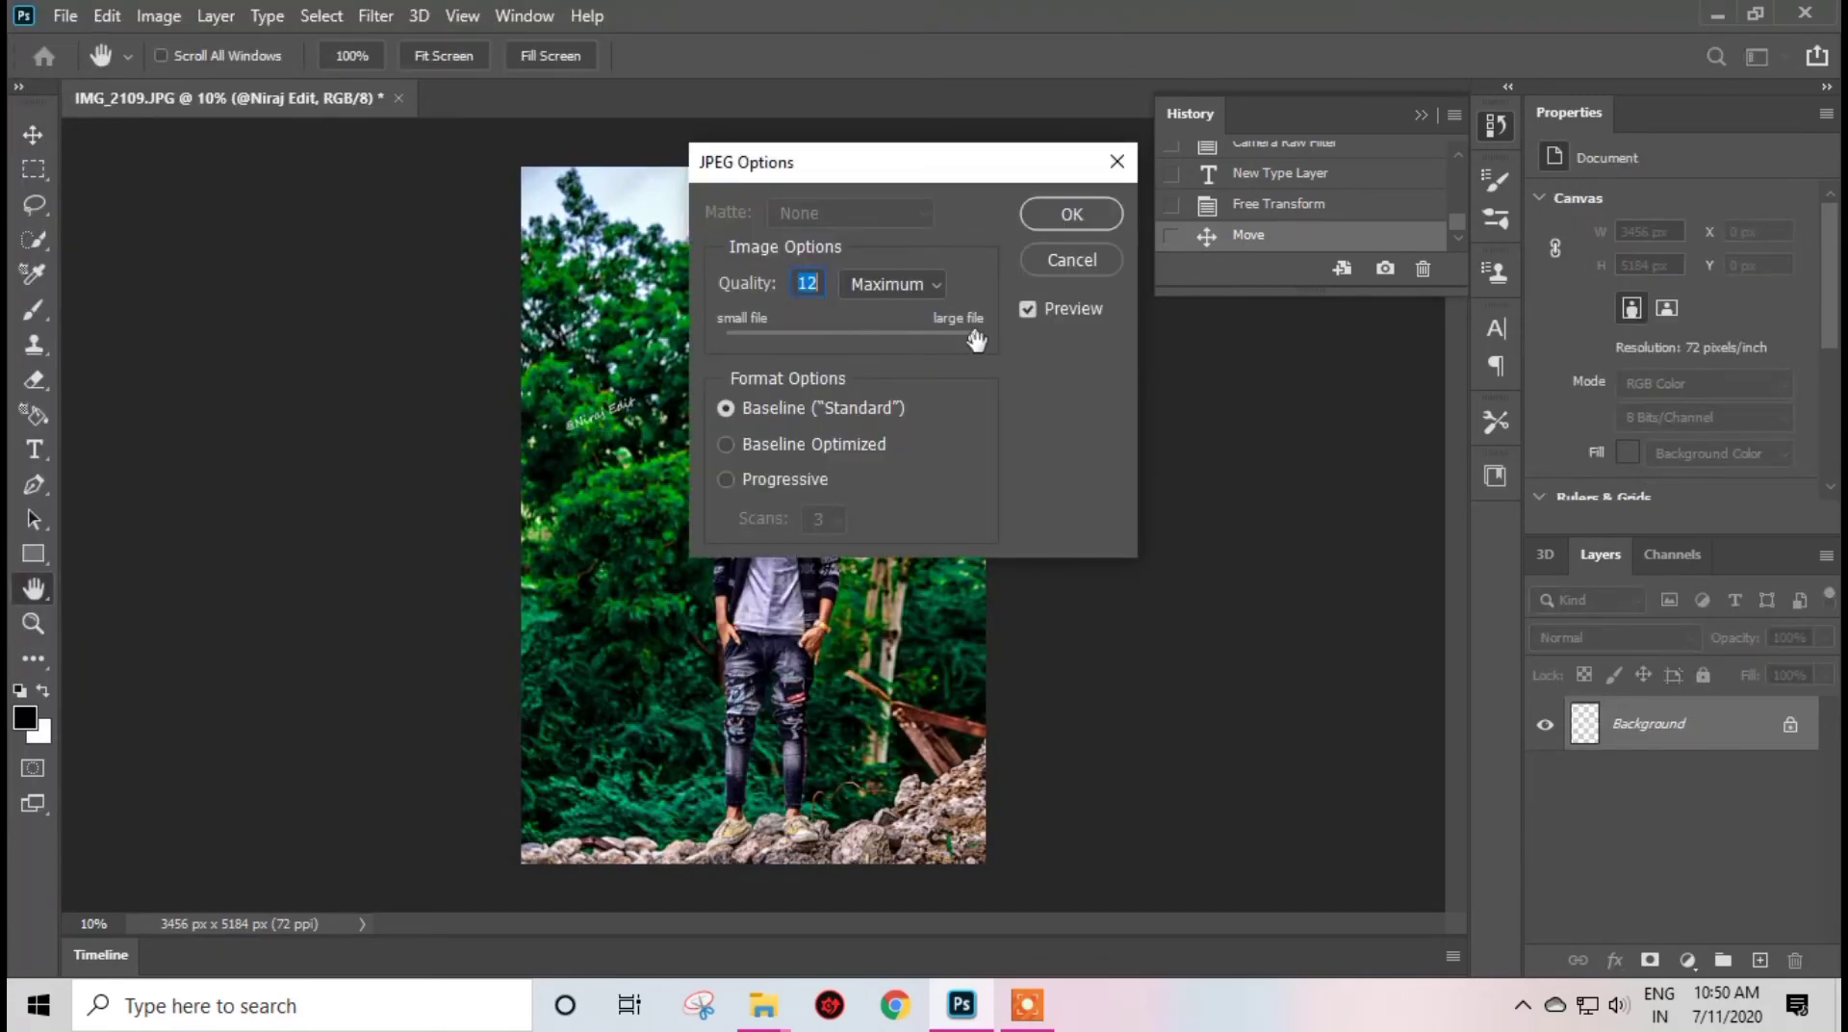
pyautogui.moveTo(971, 339); pyautogui.dragTo(937, 346)
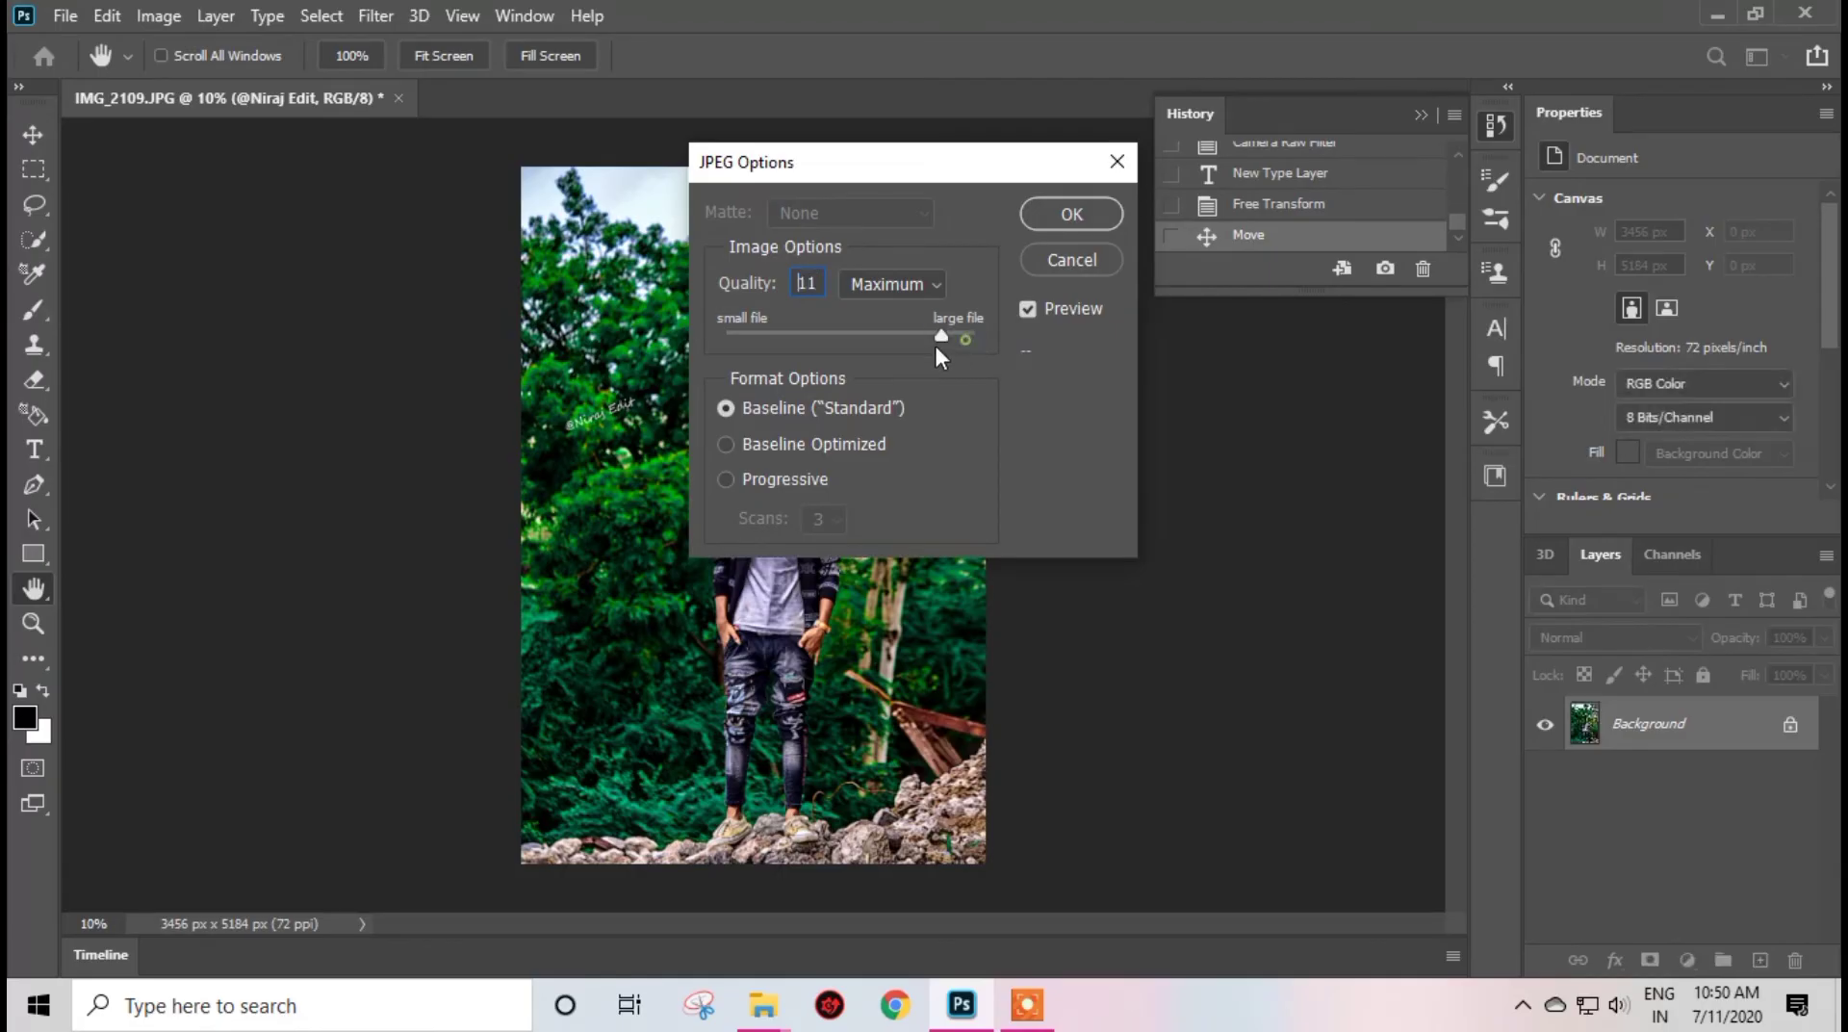
pyautogui.click(1072, 214)
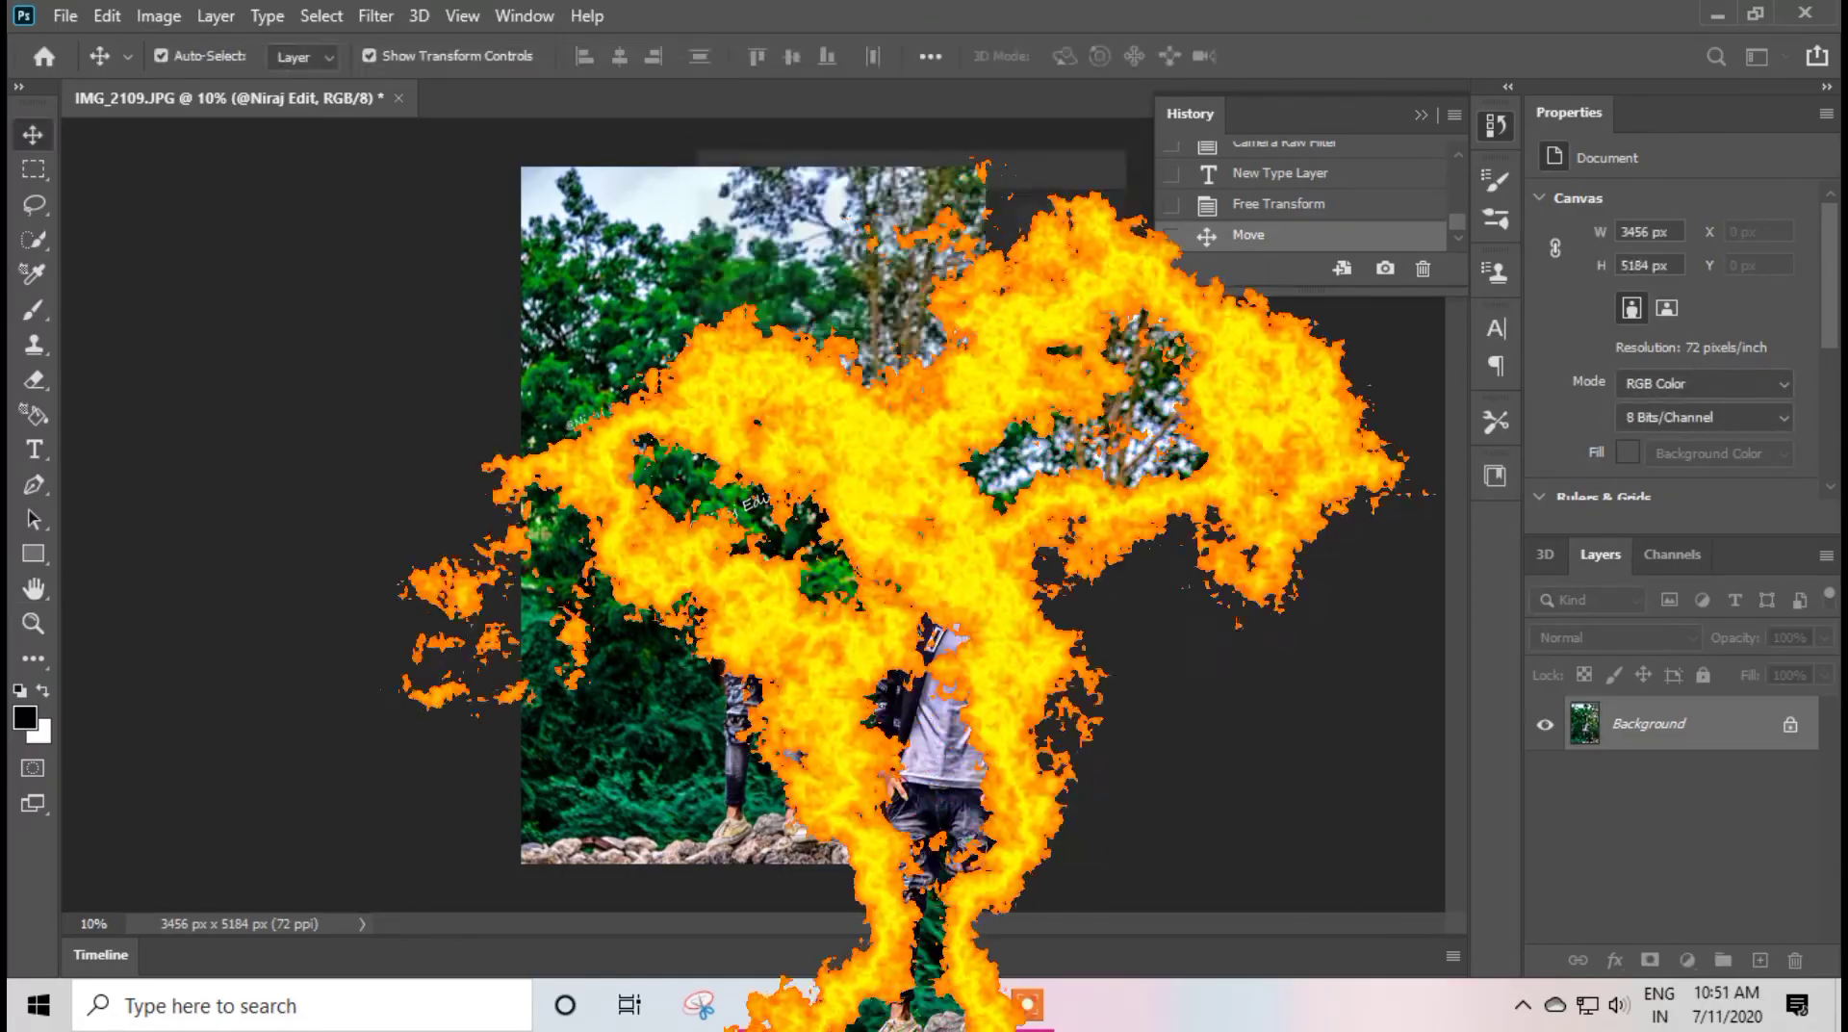